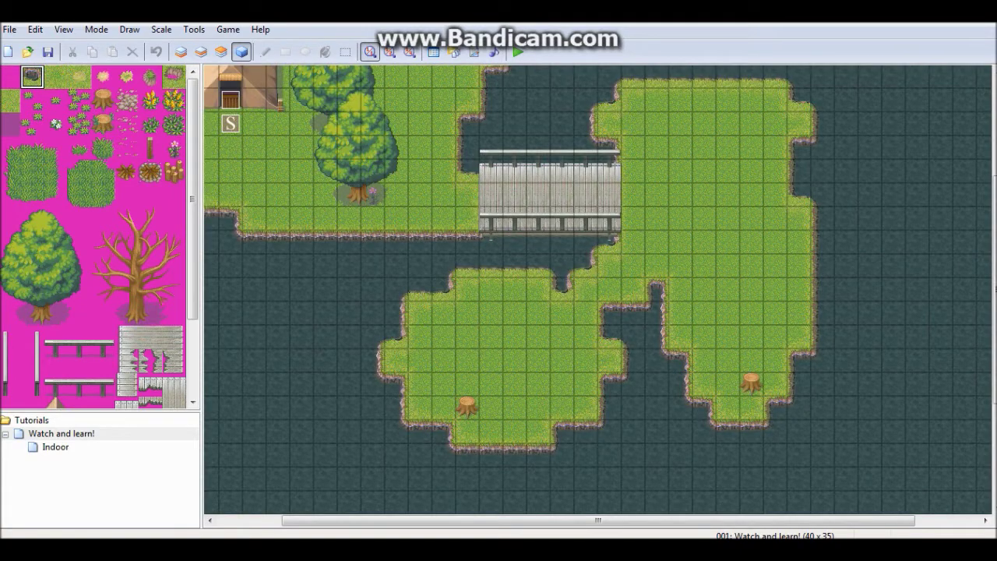
Paint dirt paths on layer 1 from the tent to the bridge, and from the bridge across the eastern land to the southwestern area.
scroll(596, 288, "up", 4)
left_click(79, 75)
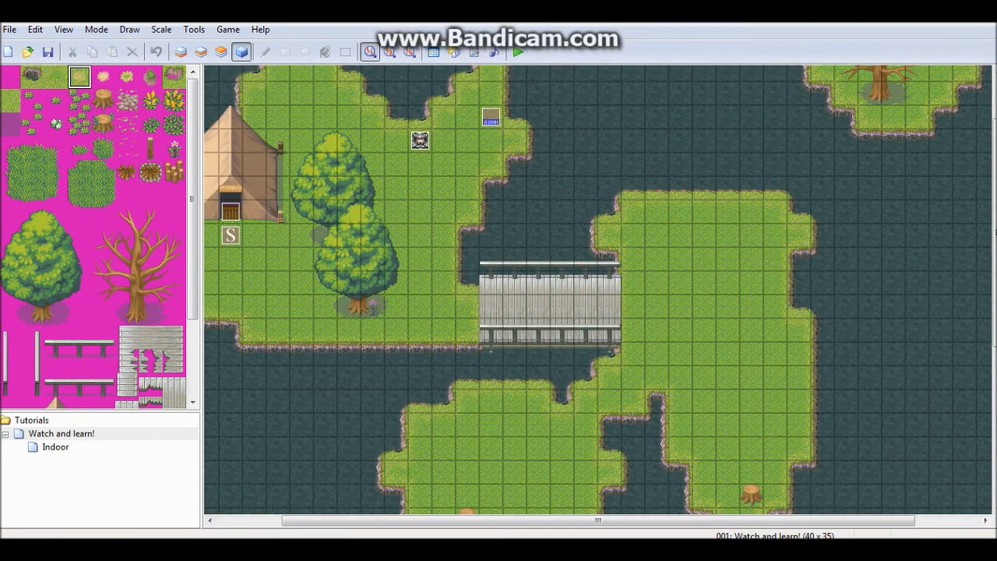
key("F5")
mouse_move(231, 226)
left_mouse_down()
mouse_move(230, 285)
mouse_move(425, 285)
mouse_move(424, 305)
mouse_move(418, 298)
mouse_move(469, 308)
left_mouse_up()
mouse_move(635, 306)
left_mouse_down()
mouse_move(727, 307)
mouse_move(728, 425)
left_mouse_up()
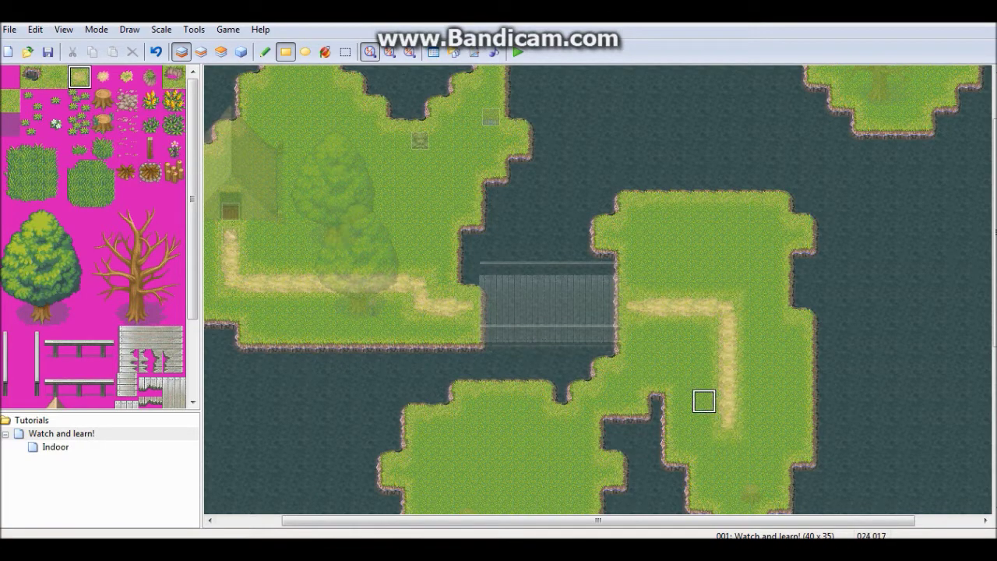
mouse_move(703, 378)
left_mouse_down()
mouse_move(609, 378)
mouse_move(590, 429)
mouse_move(534, 439)
left_mouse_up()
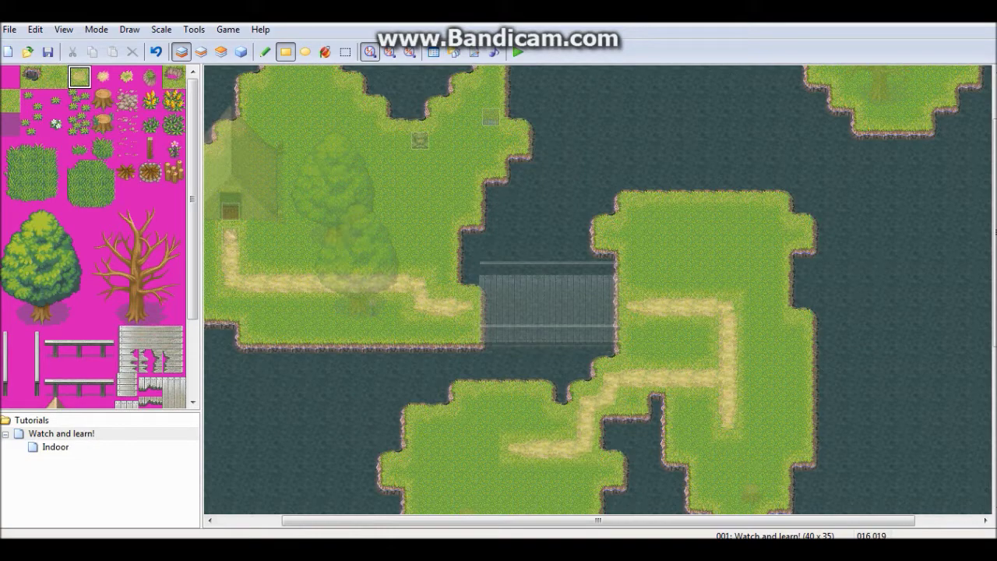
Extend the northeastern island westward with grass on layer 1, adding small bumps on its northern and southern edges.
scroll(984, 171, "up", 3)
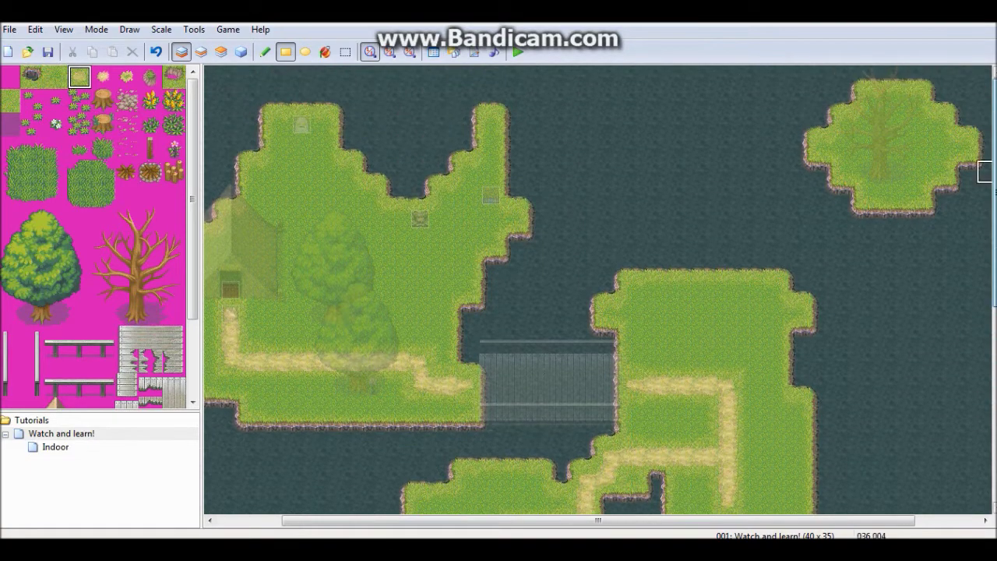
left_click(55, 76)
left_click(220, 52)
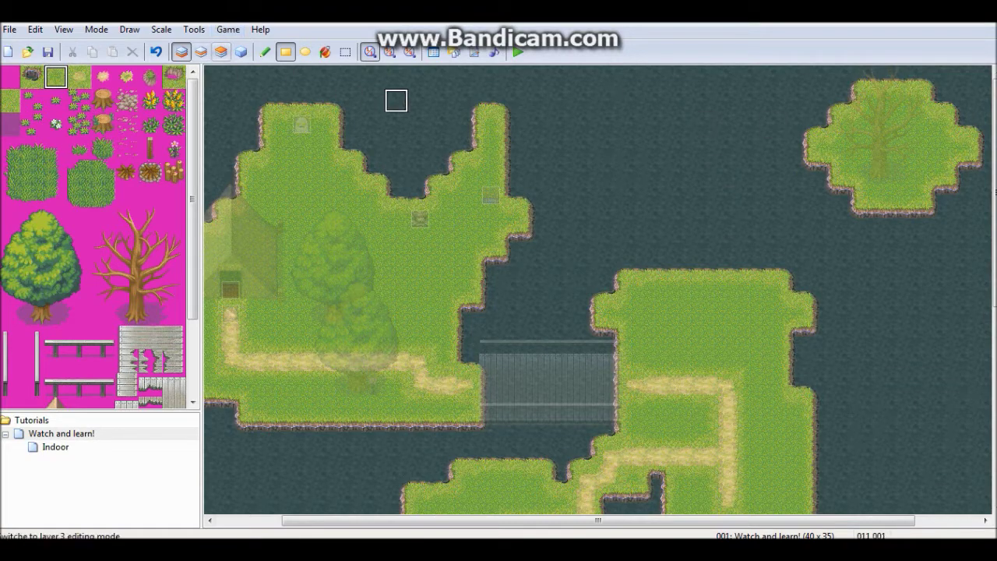
left_click_drag(797, 125, 744, 179)
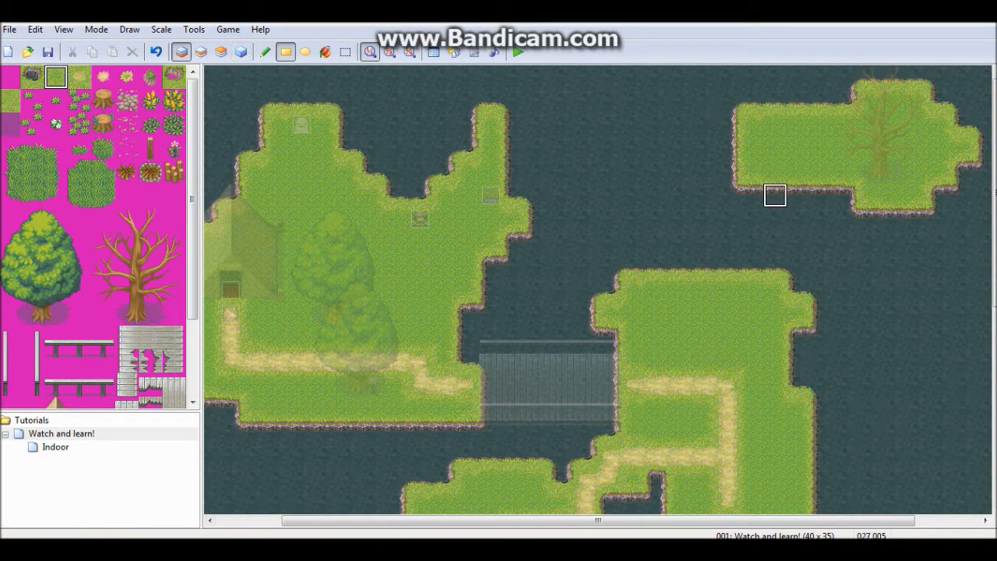
left_click(794, 196)
left_click_drag(771, 97, 798, 100)
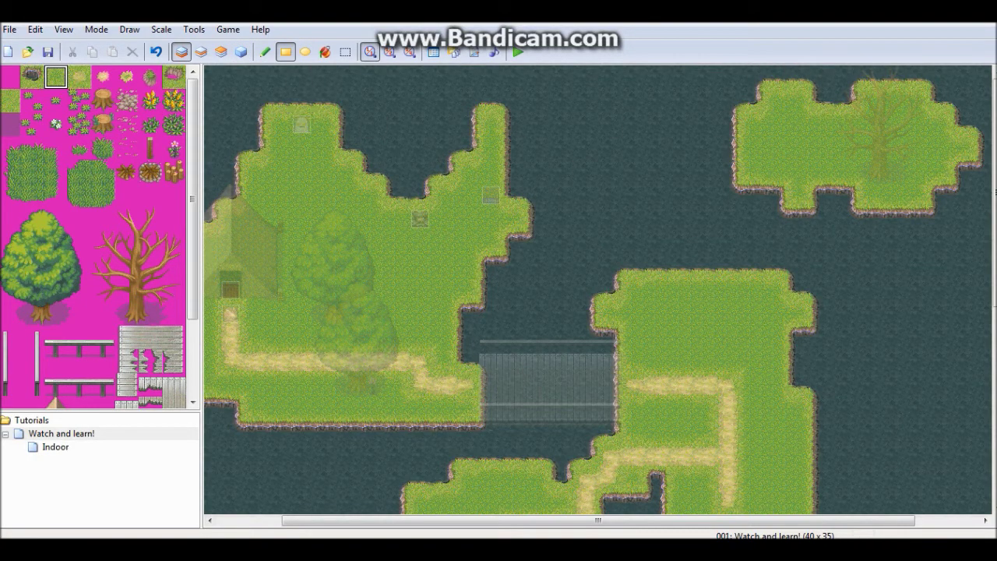
Place a 3×3-tile wooden plank dock on layer 2, in the water beside the northern tip of the tent island.
left_click(174, 389)
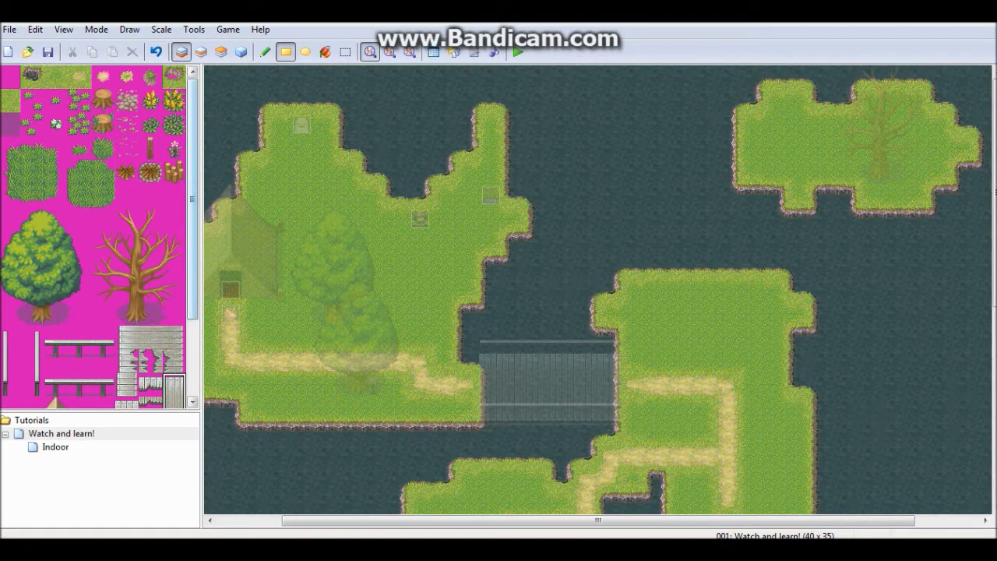
scroll(193, 234, "down", 2)
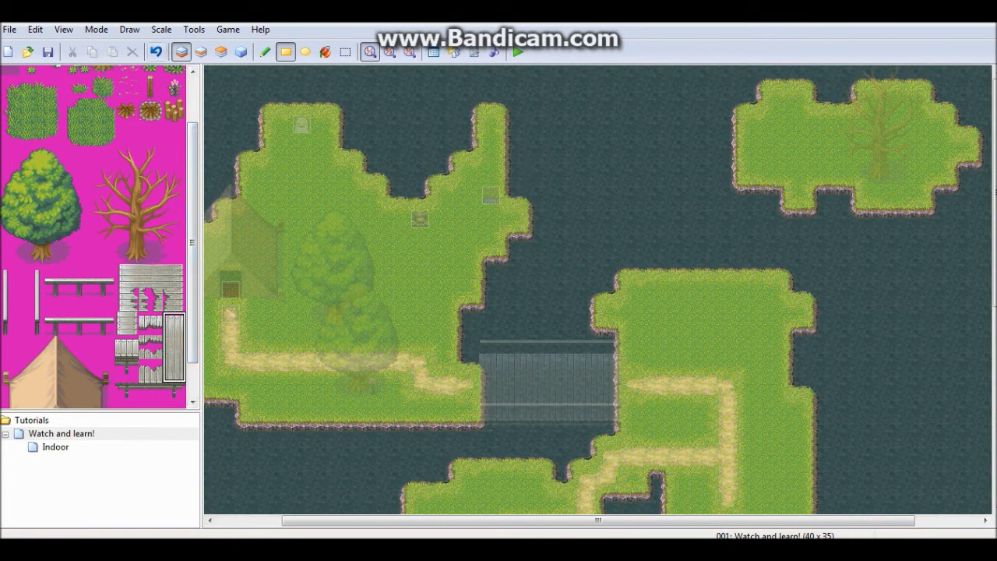
left_click(201, 51)
mouse_move(515, 125)
left_mouse_down()
mouse_move(515, 170)
mouse_move(560, 170)
left_mouse_up()
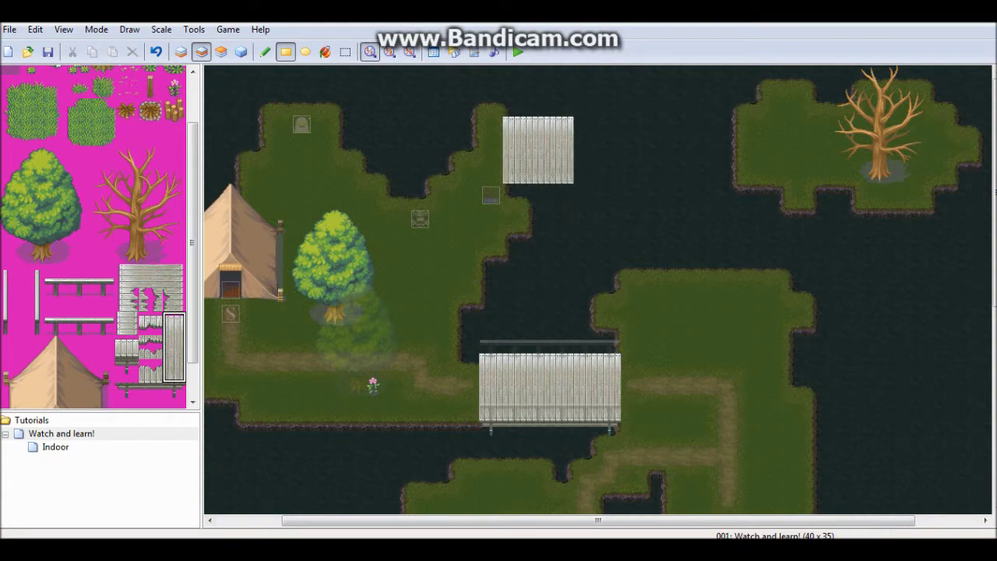
Create a new event on the middle tile of the dock and give it the 187-Lorry01 graphic.
left_click(240, 52)
right_click(528, 137)
left_click(580, 155)
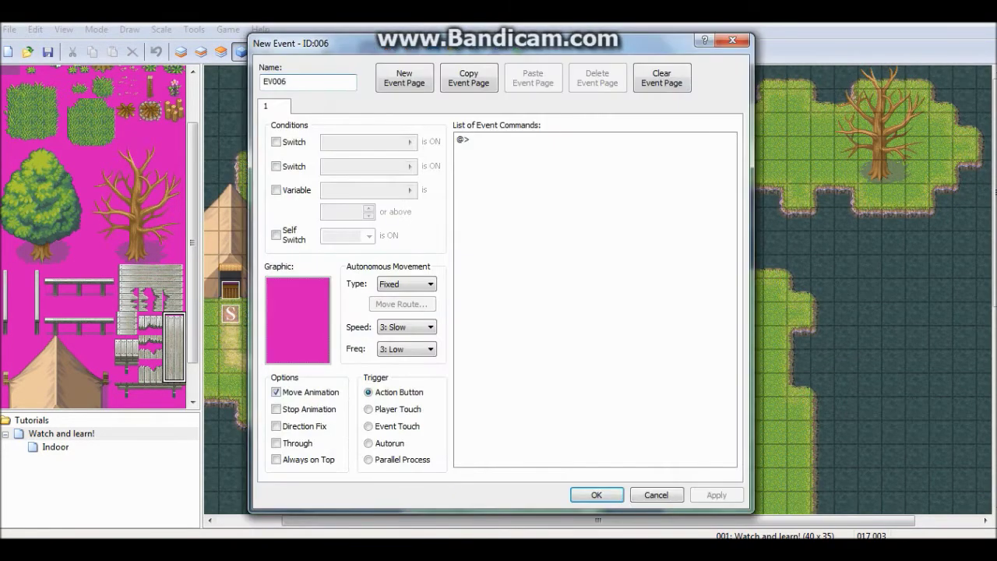
double_click(298, 320)
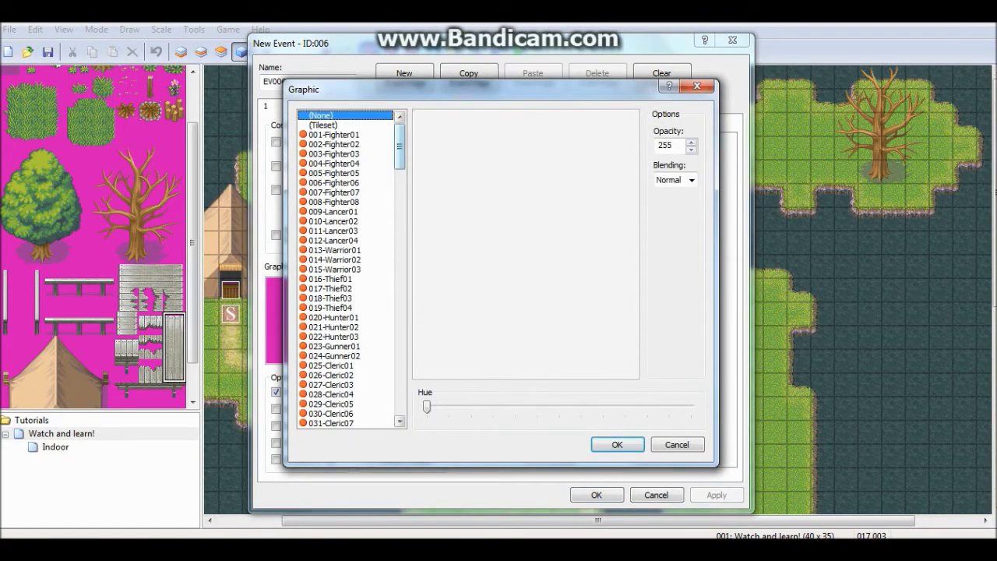
scroll(351, 269, "down", 20)
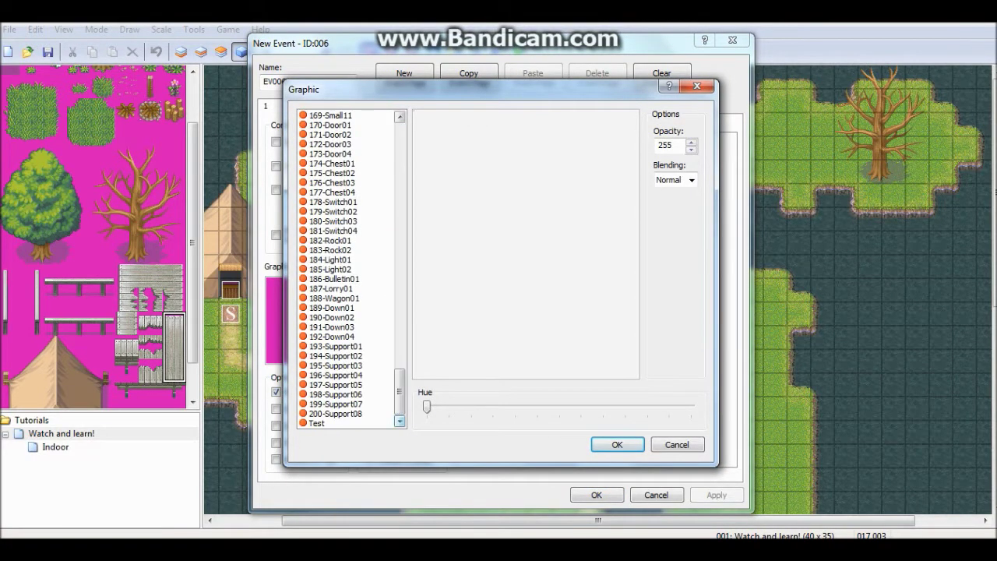
left_click(316, 423)
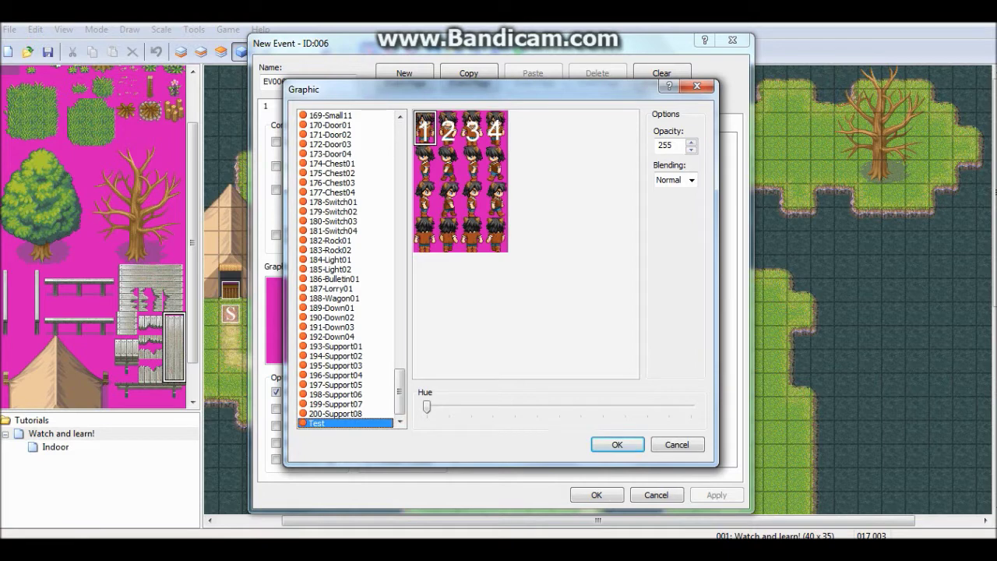
left_click(335, 356)
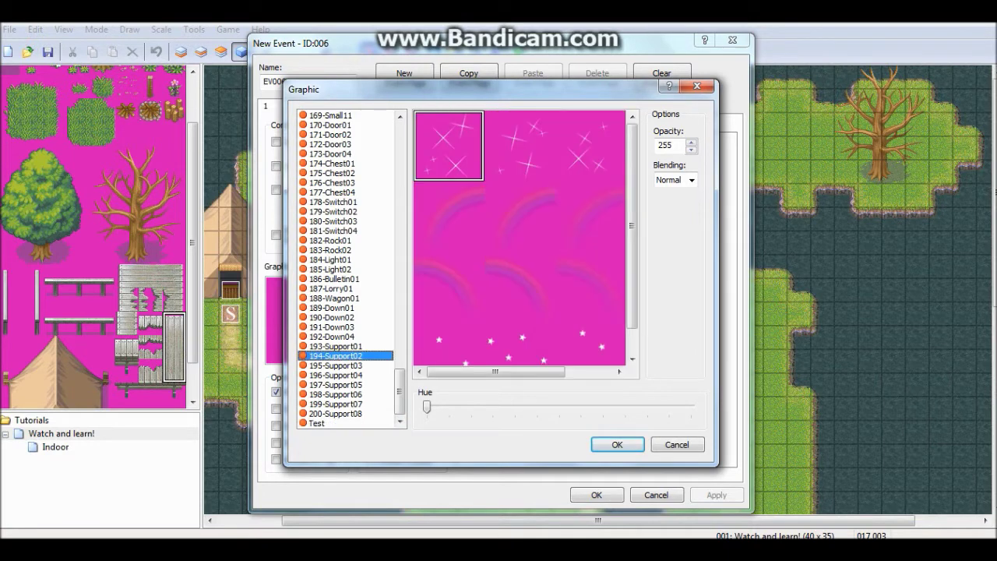
scroll(352, 269, "up", 1)
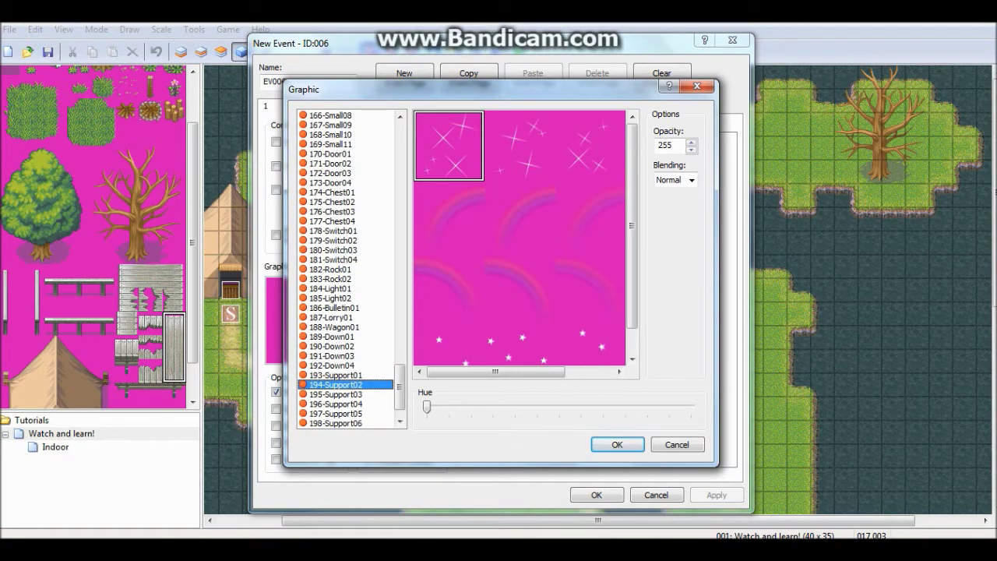
left_click(335, 317)
left_click(617, 444)
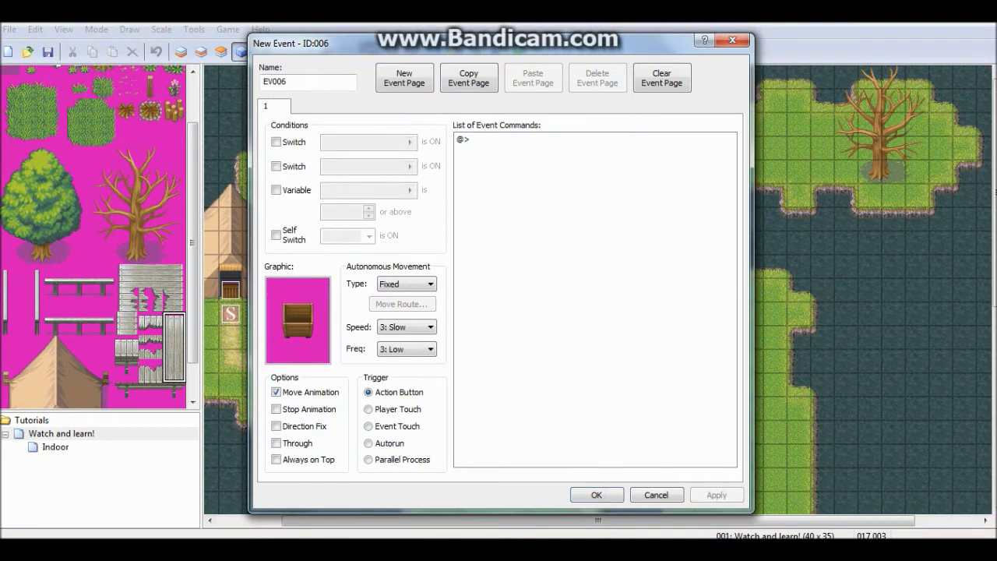
Try teal and green hues on the event's Lorry01 graphic, return it to the original brown and apply.
key("space")
left_click_drag(427, 406, 544, 406)
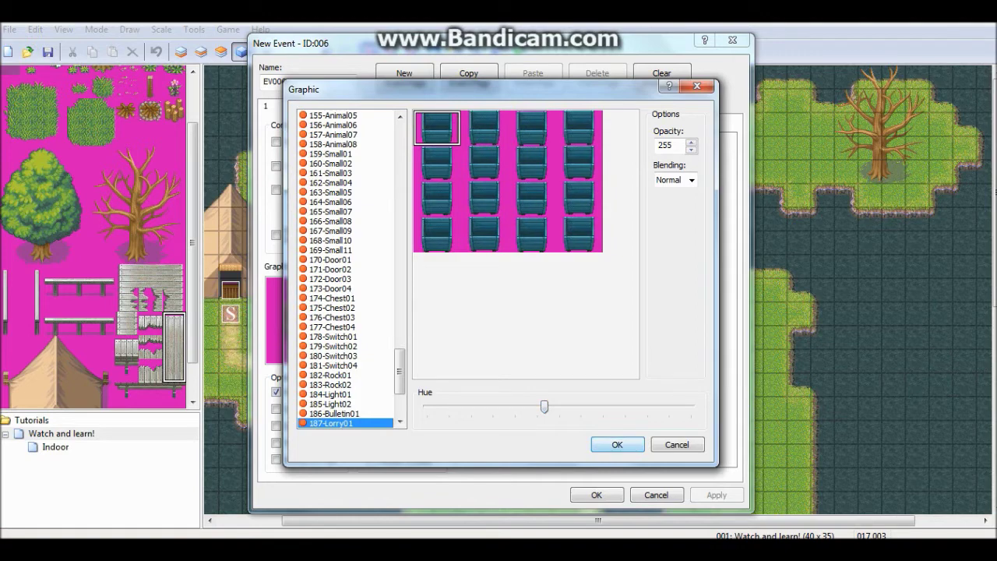
left_click(617, 444)
left_click(715, 495)
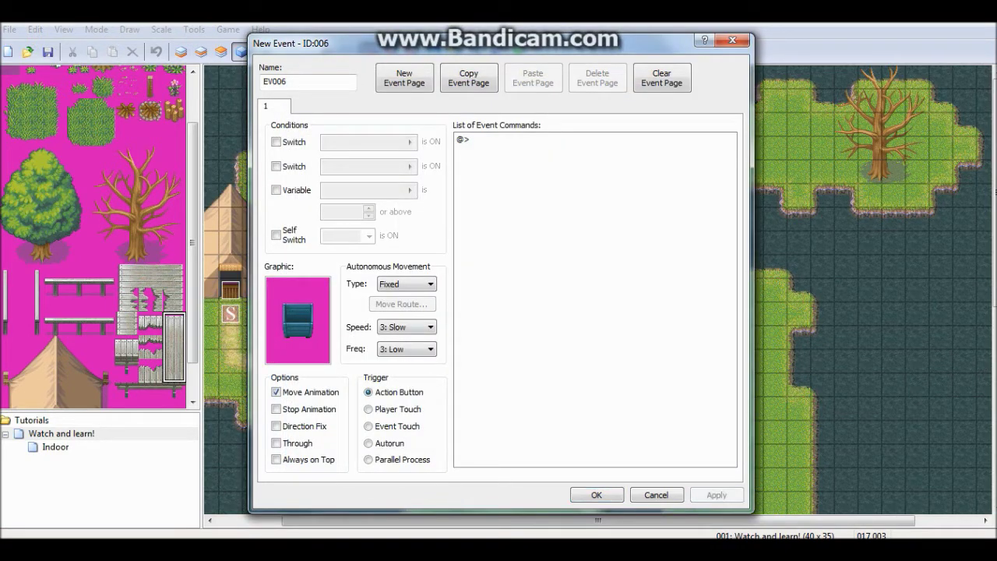
double_click(297, 320)
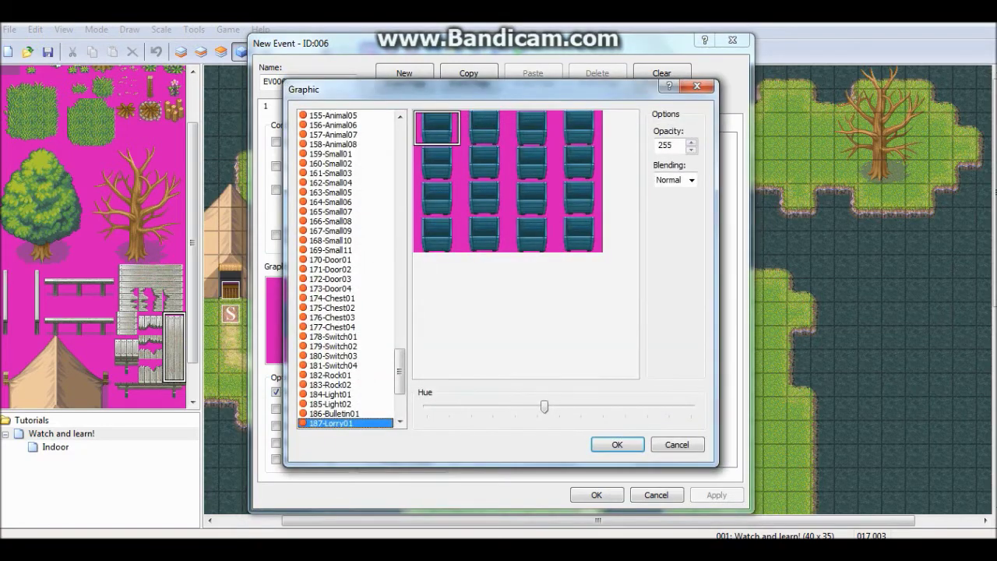
left_click_drag(544, 407, 456, 407)
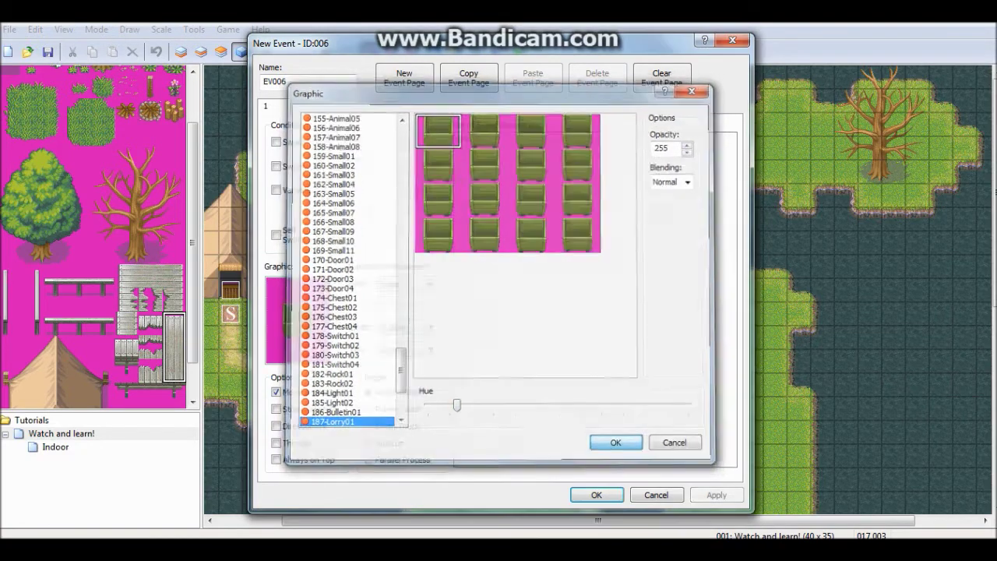
key("Return")
double_click(297, 319)
left_click_drag(456, 406, 426, 406)
left_click(617, 444)
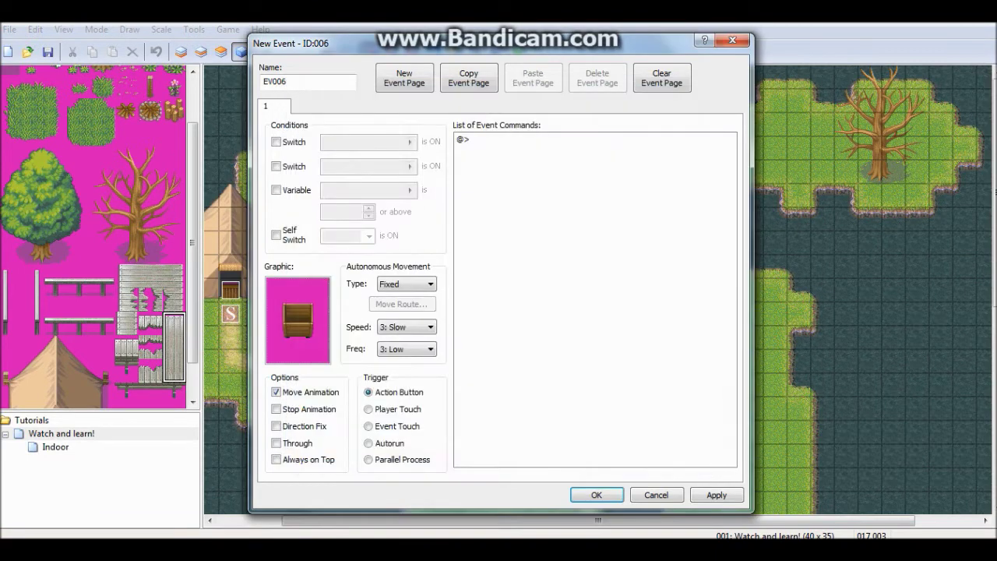
left_click(716, 495)
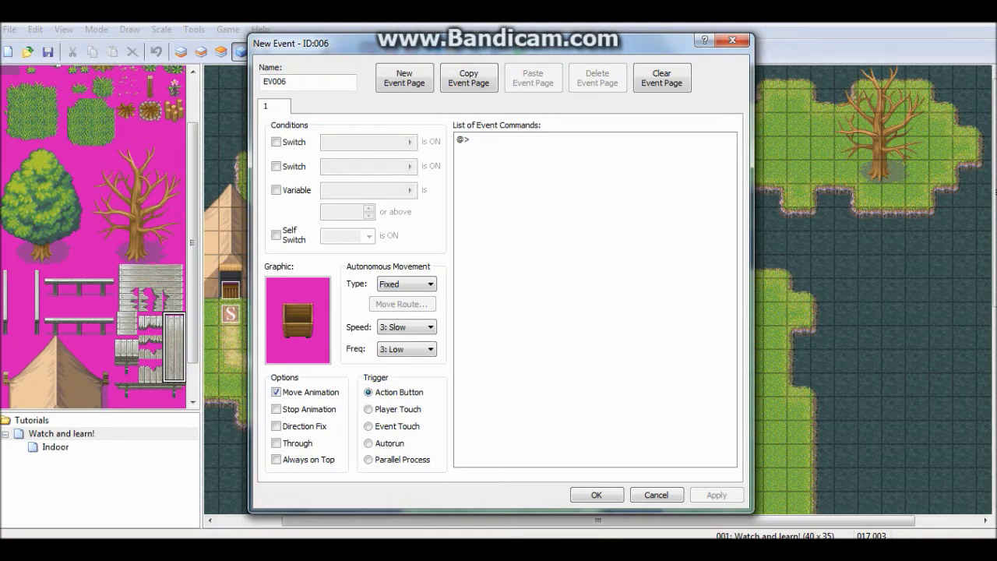
Start a Set Move Route command for the player that changes the graphic to 187-Lorry01.
double_click(462, 139)
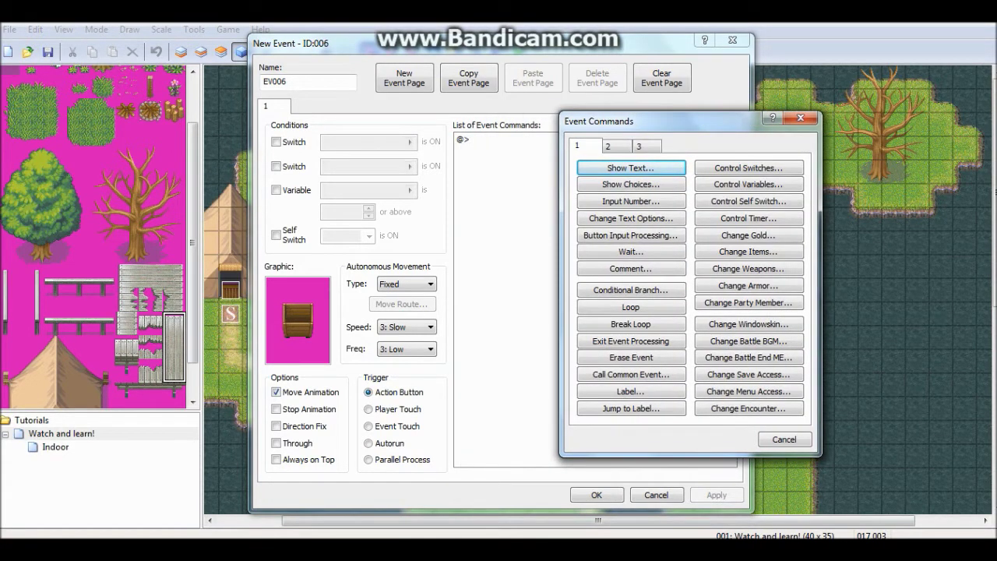
key("ctrl+Tab")
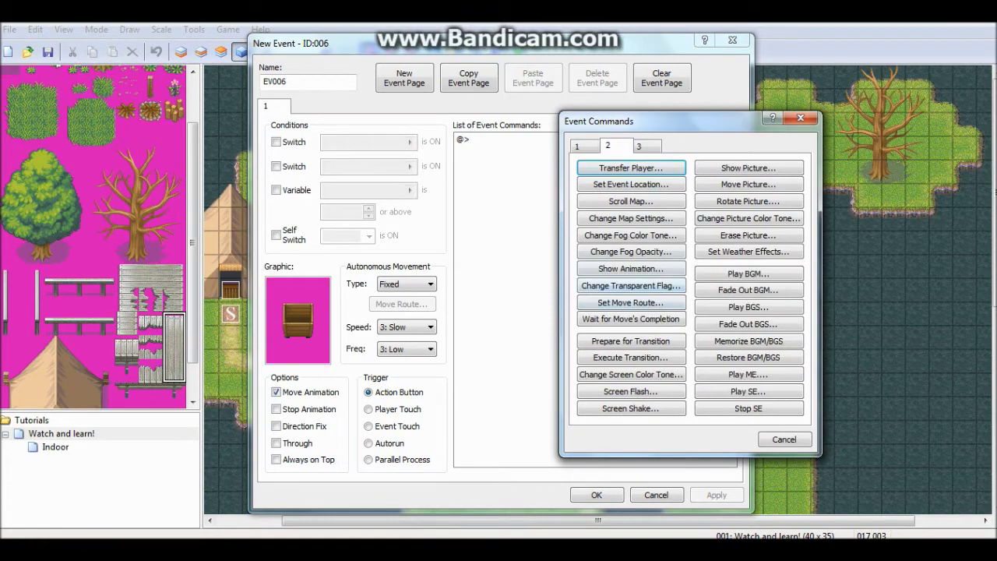
left_click(630, 302)
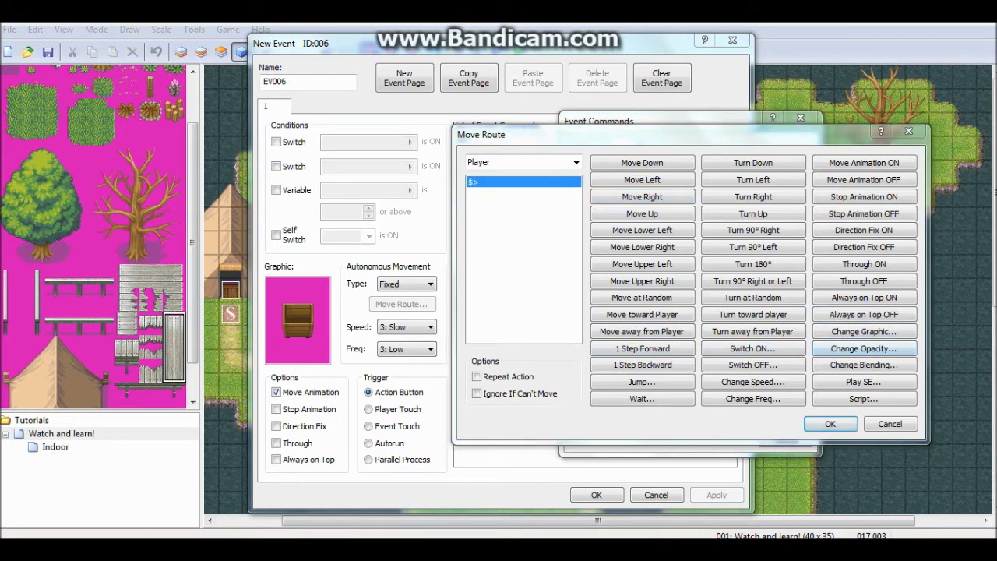
left_click(863, 331)
left_click_drag(589, 152, 590, 401)
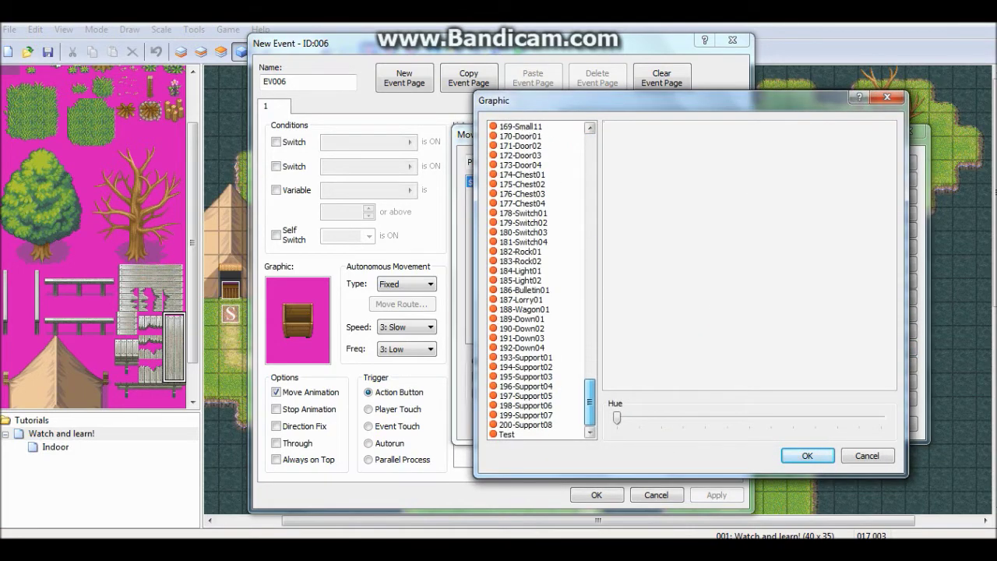
left_click(521, 299)
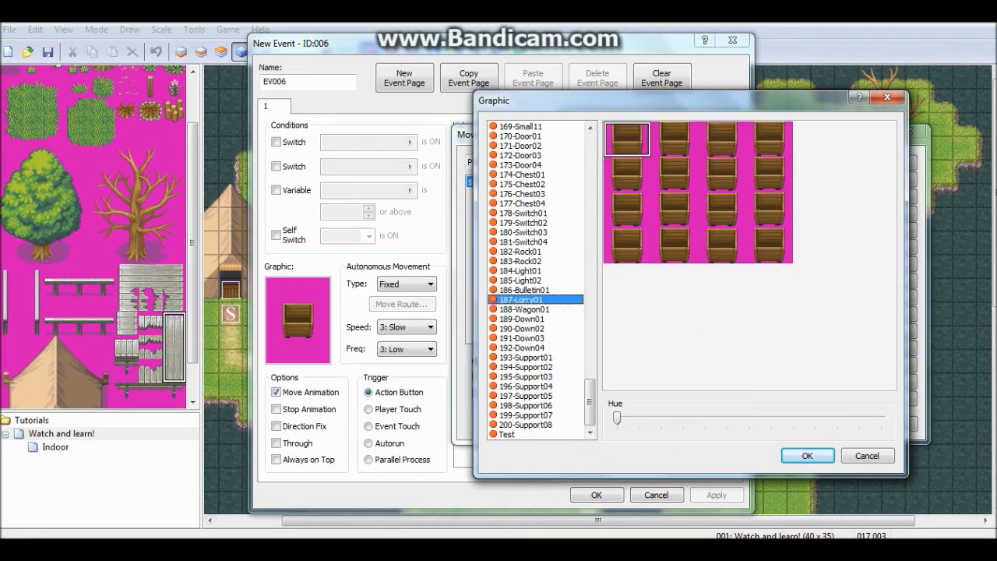
left_click(807, 456)
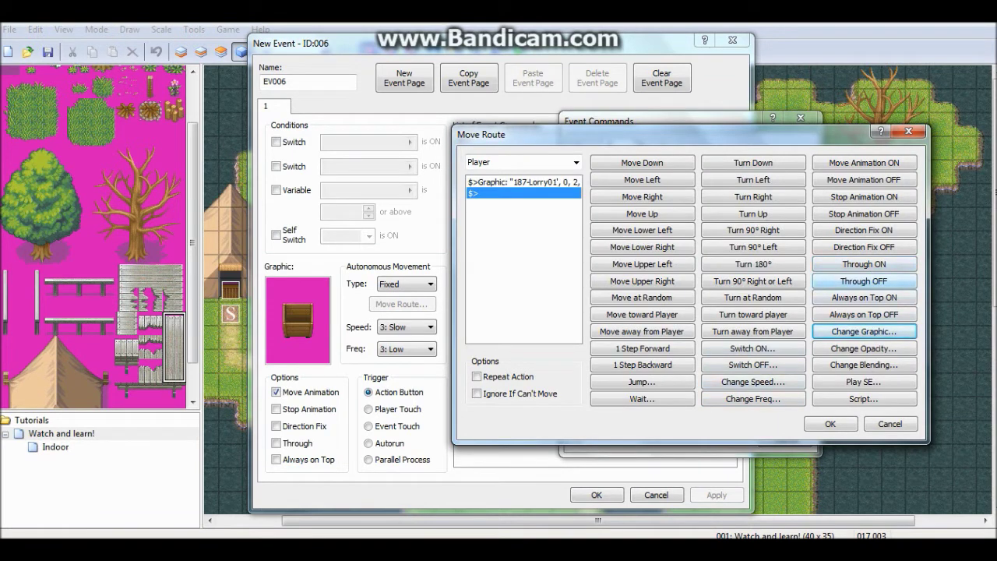
left_click(863, 281)
right_click(888, 282)
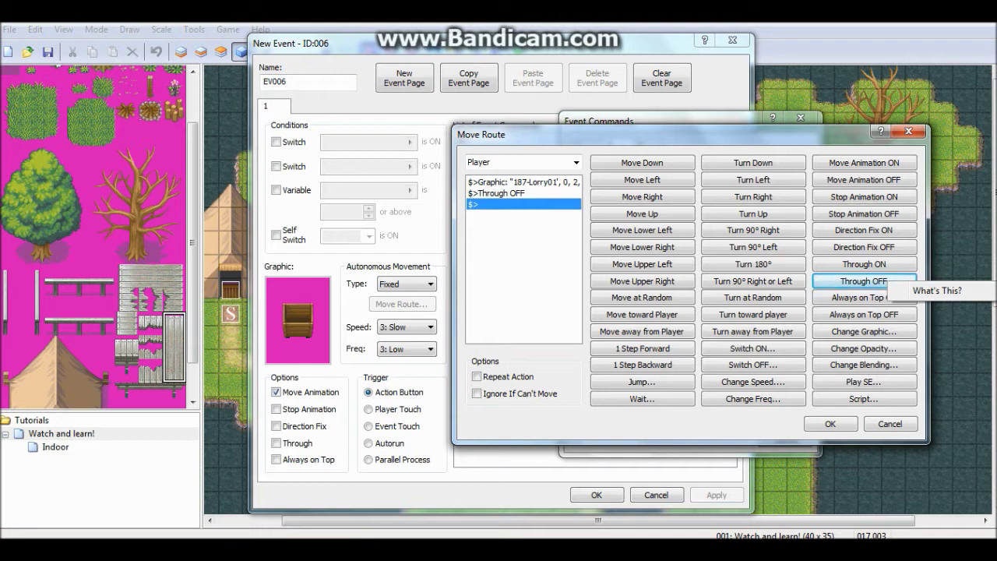
left_click(505, 194)
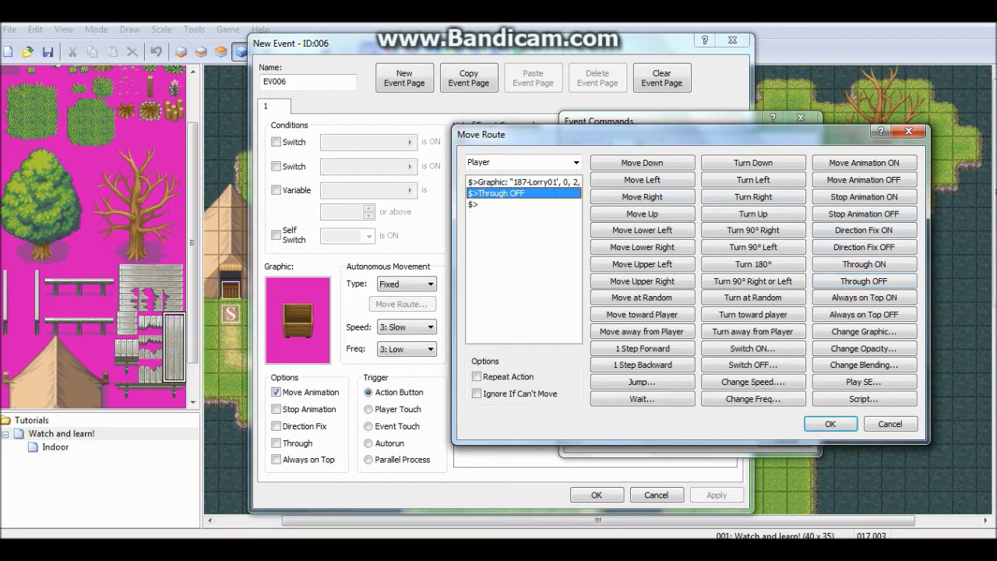
right_click(515, 194)
left_click(554, 271)
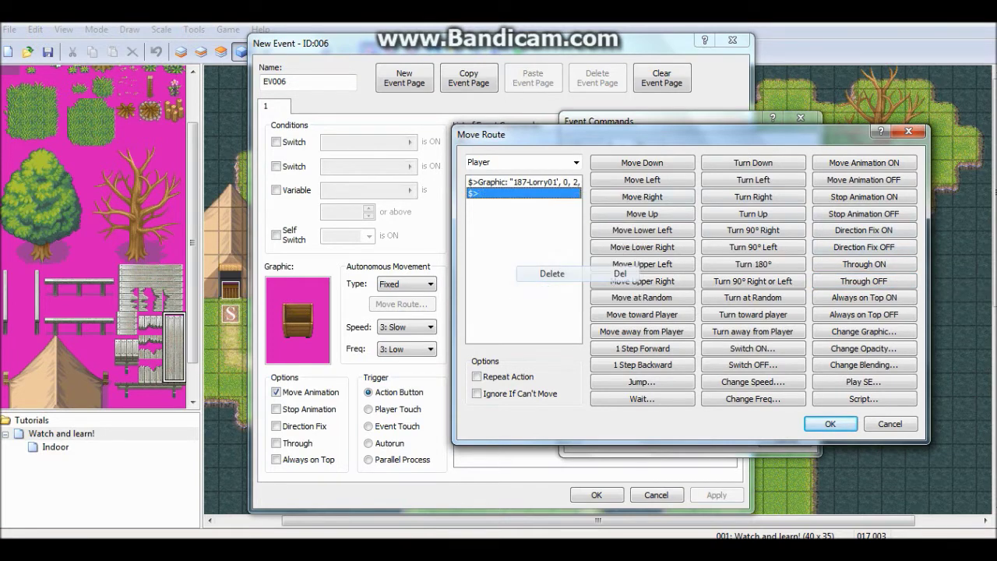
Add Through ON, Stop Animation ON and Always on Top ON to the player's move route and accept it.
left_click(864, 264)
left_click(864, 197)
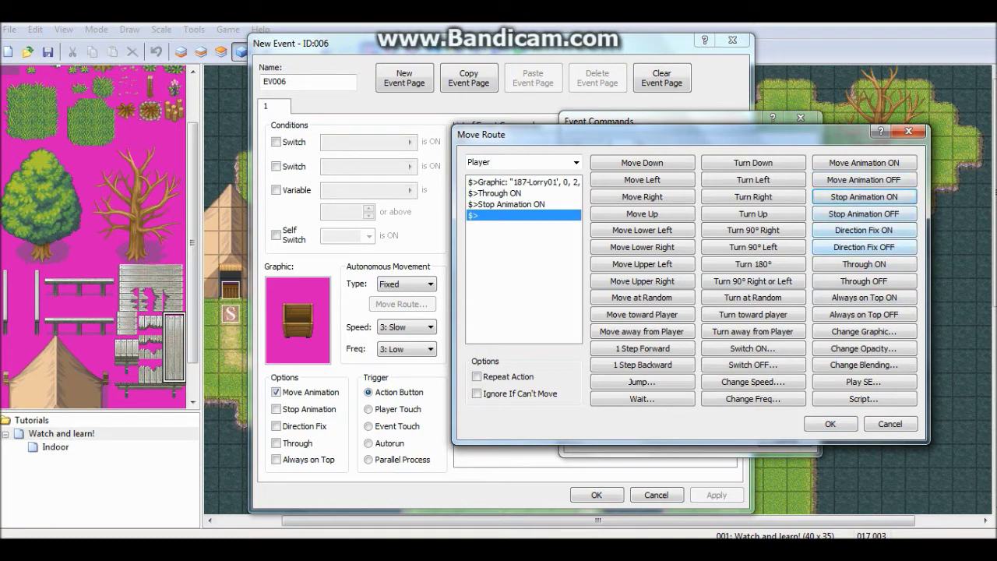
left_click(864, 297)
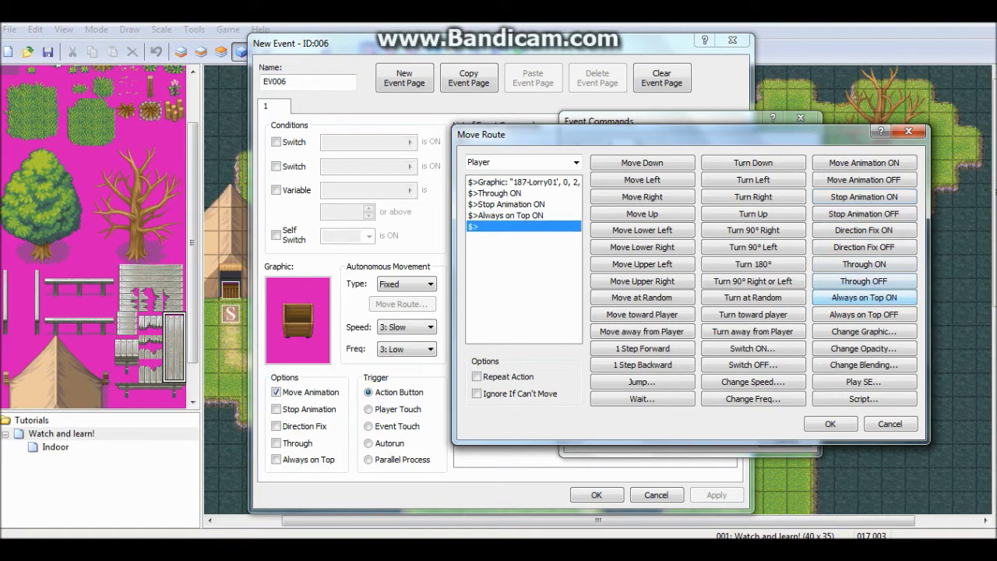
left_click(830, 424)
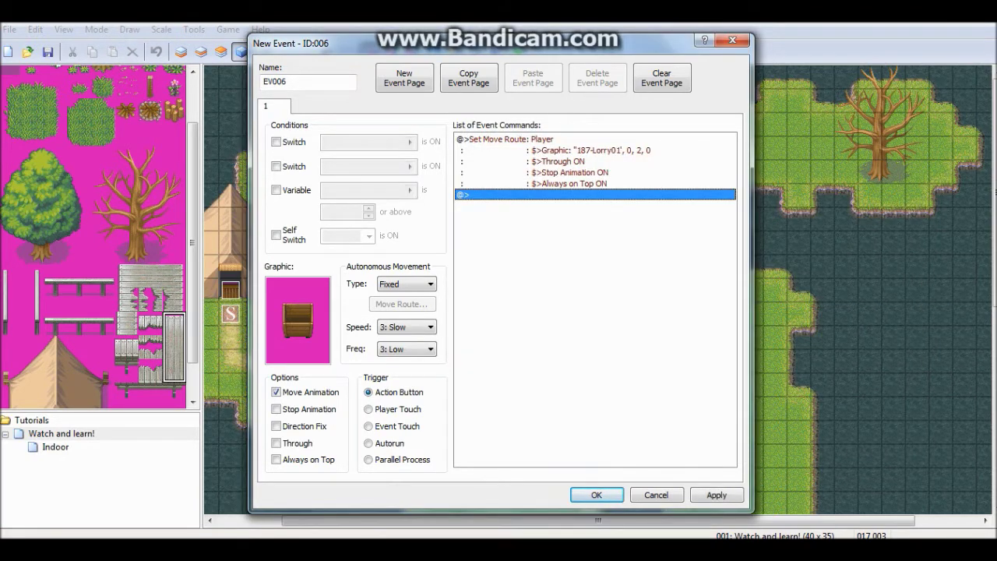
Add a Change Speed of 5: Faster to the player's move route, apply it and close the event.
right_click(590, 140)
left_click(615, 163)
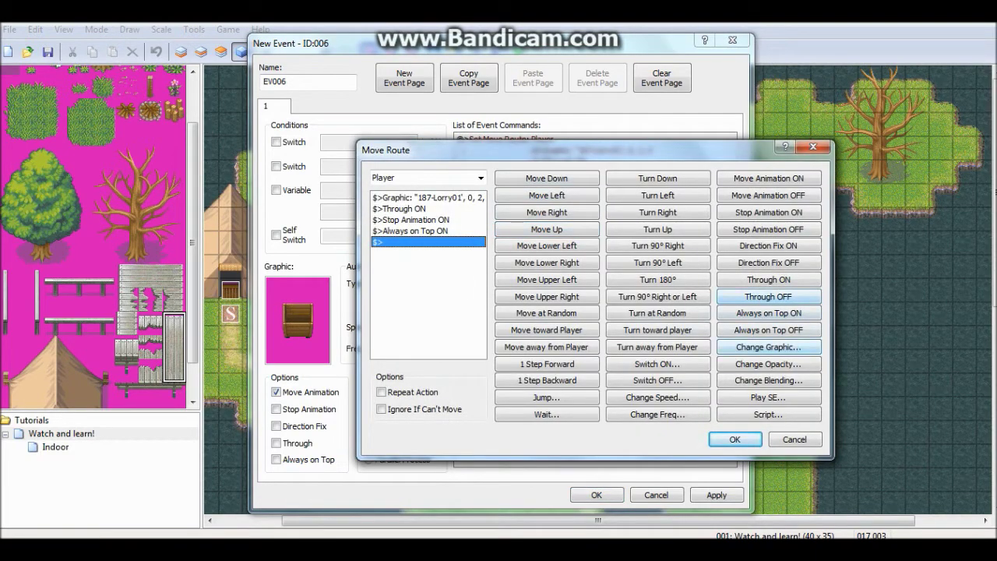
left_click(657, 397)
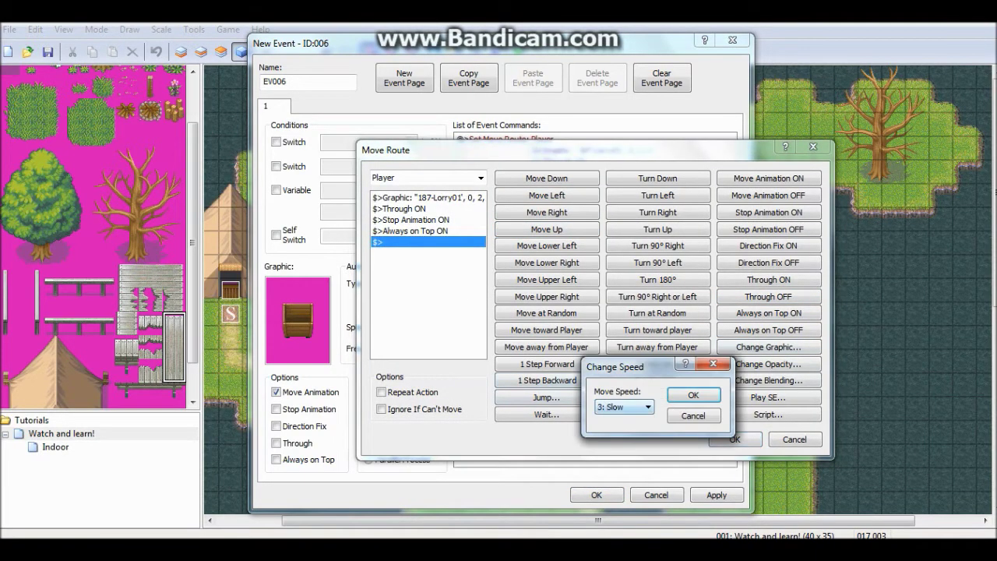
left_click(625, 407)
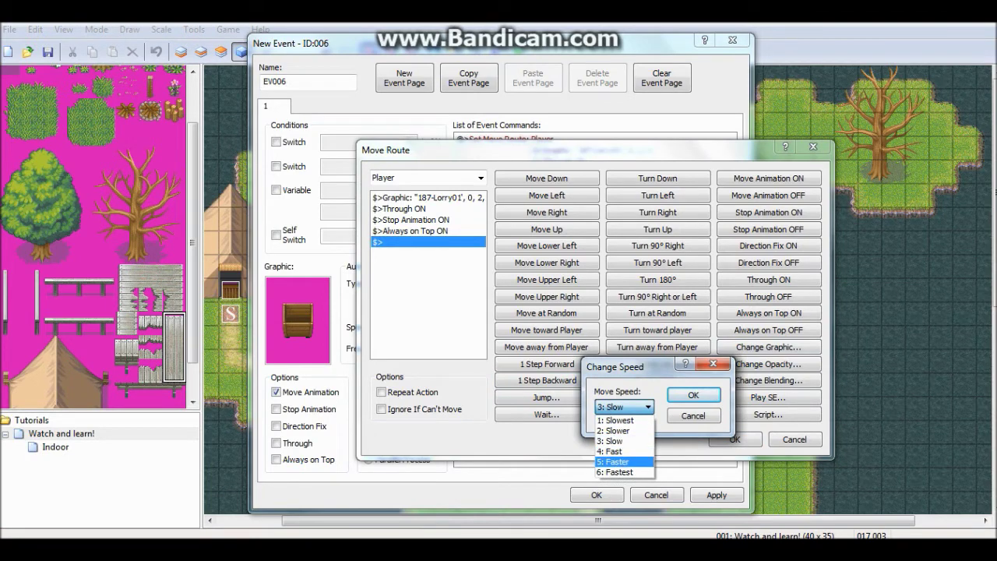
left_click(616, 461)
left_click(693, 395)
left_click(734, 439)
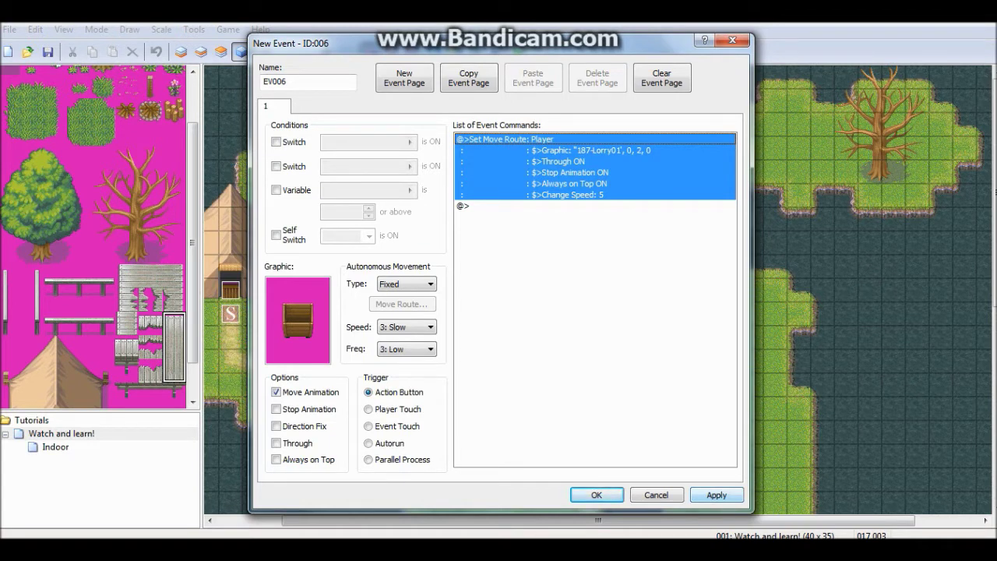
left_click(716, 495)
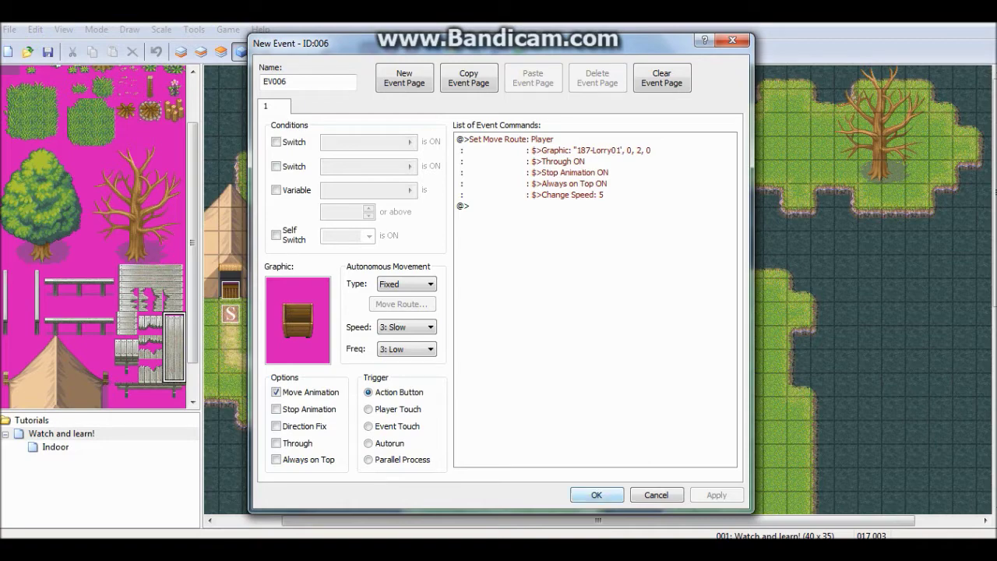
left_click(596, 494)
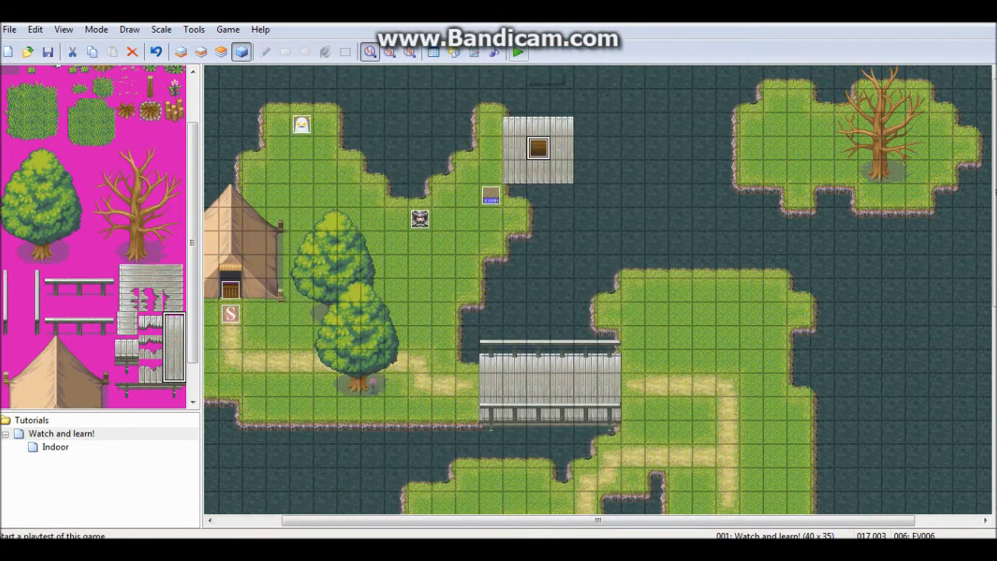
Reopen the Lorry event on the dock for editing and rename it //.
right_click(542, 139)
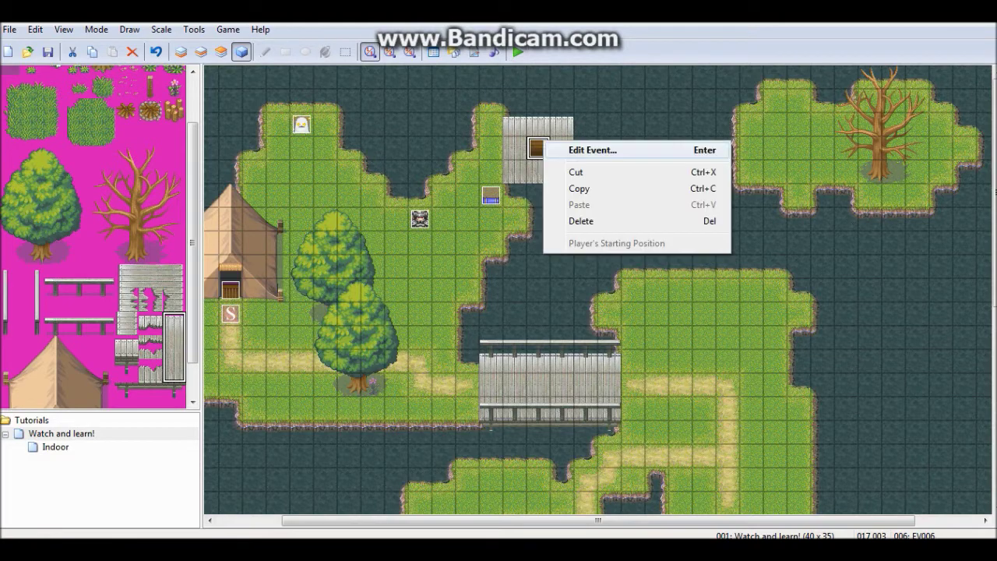
left_click(565, 148)
type("//")
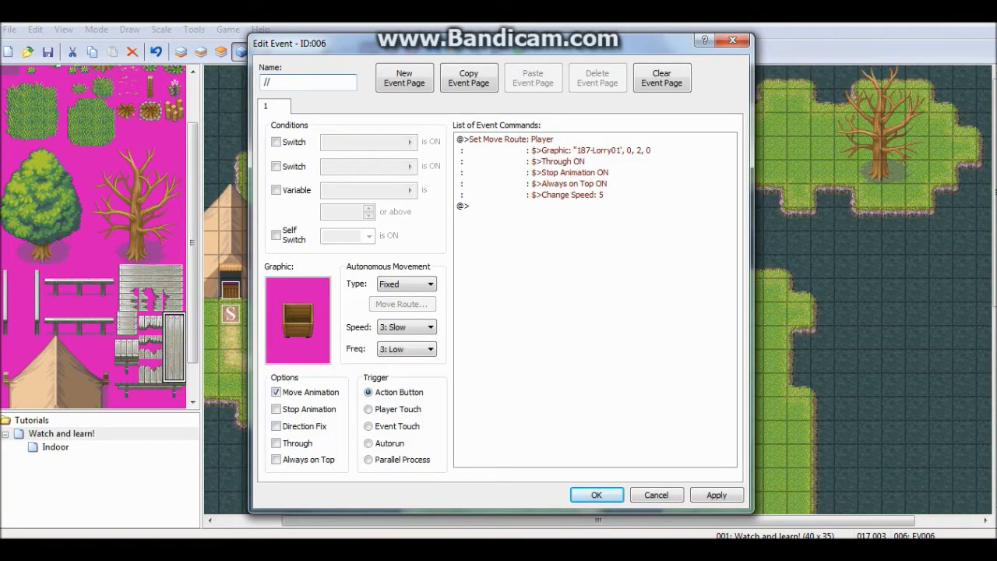
Add a Set Event Location command for this event, with Map X from variable 0001 and Map Y from variable 0002, and apply.
double_click(534, 206)
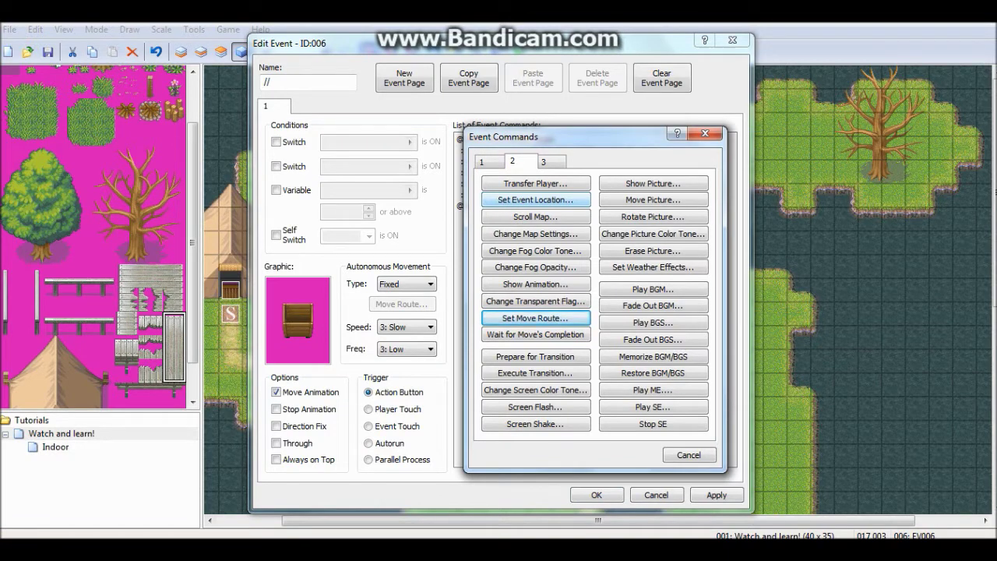
left_click(482, 161)
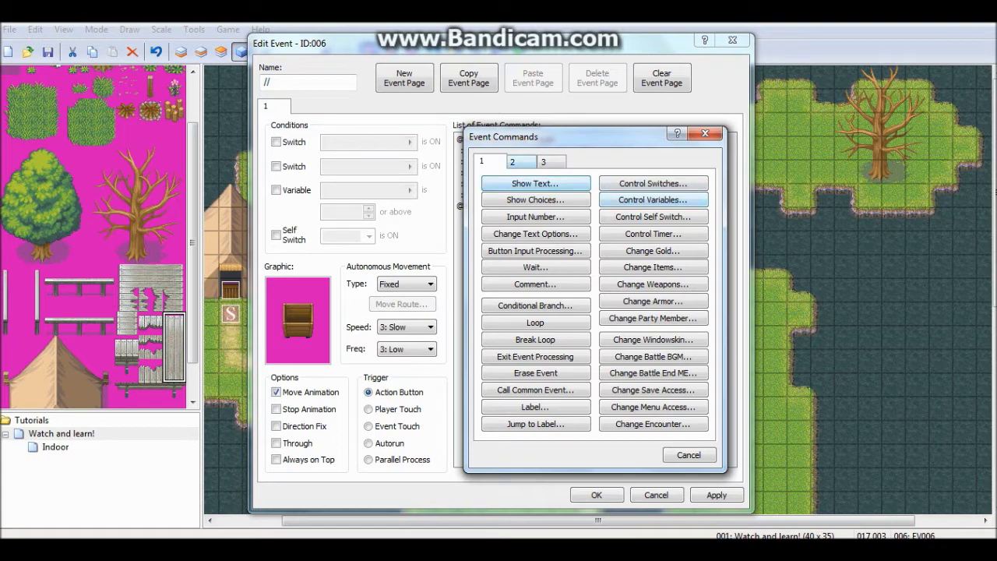
left_click(514, 162)
left_click(535, 199)
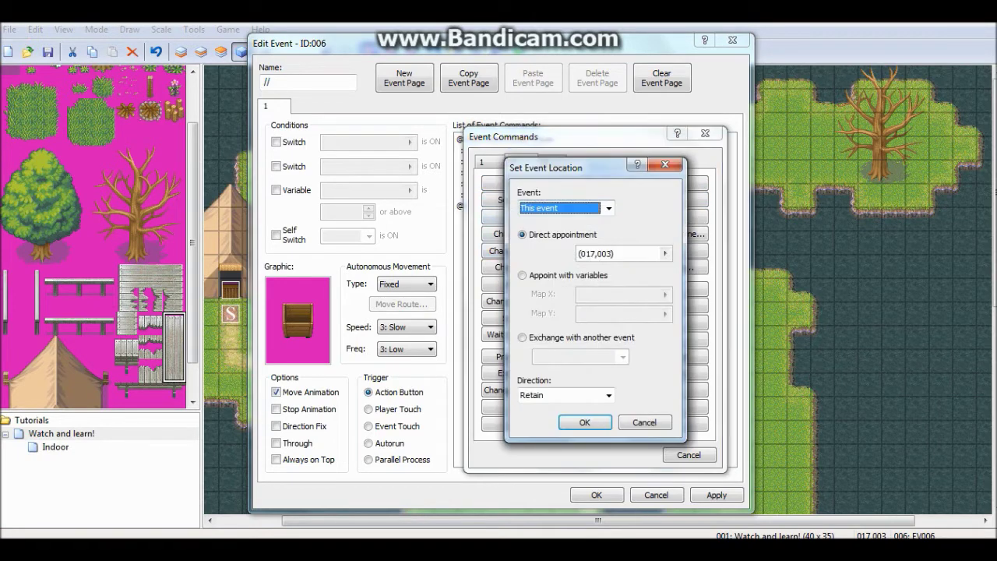
left_click(521, 275)
left_click(665, 313)
left_click(633, 178)
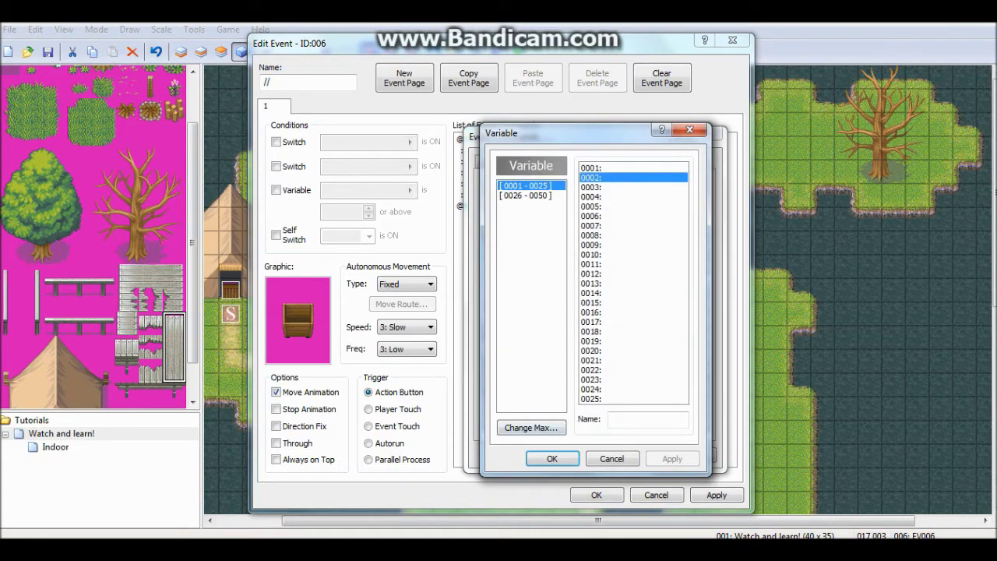
left_click(552, 458)
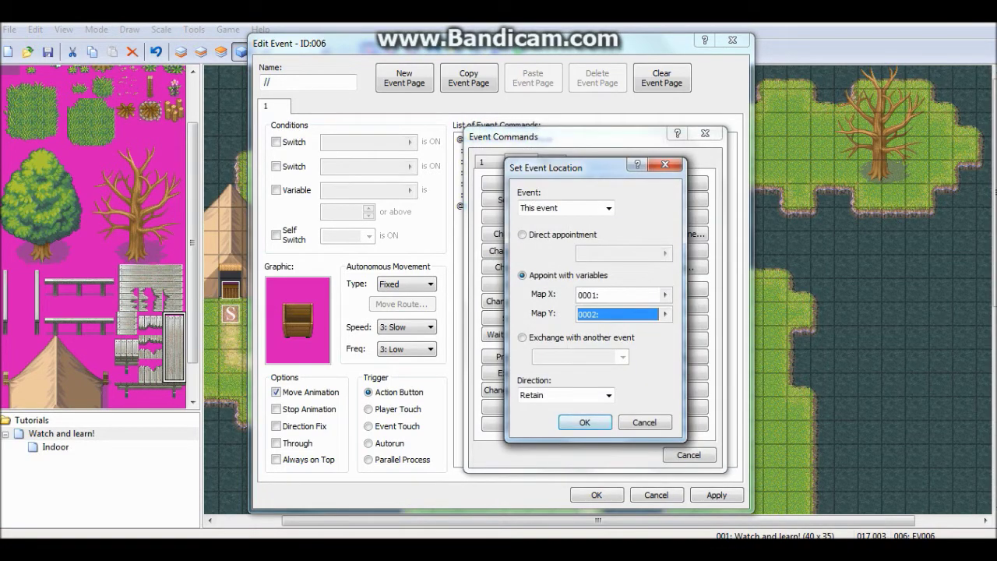
key("Return")
double_click(651, 207)
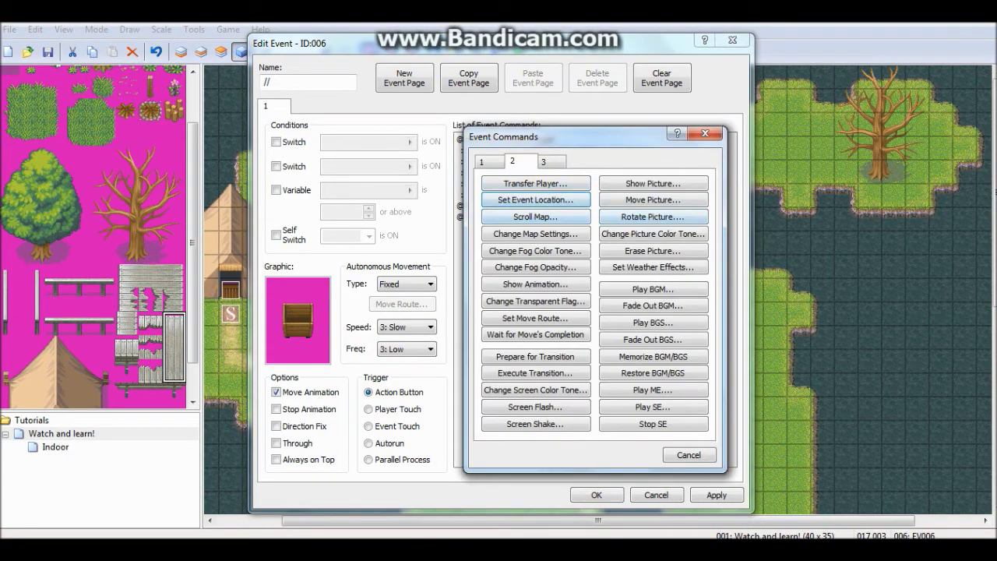
left_click(689, 455)
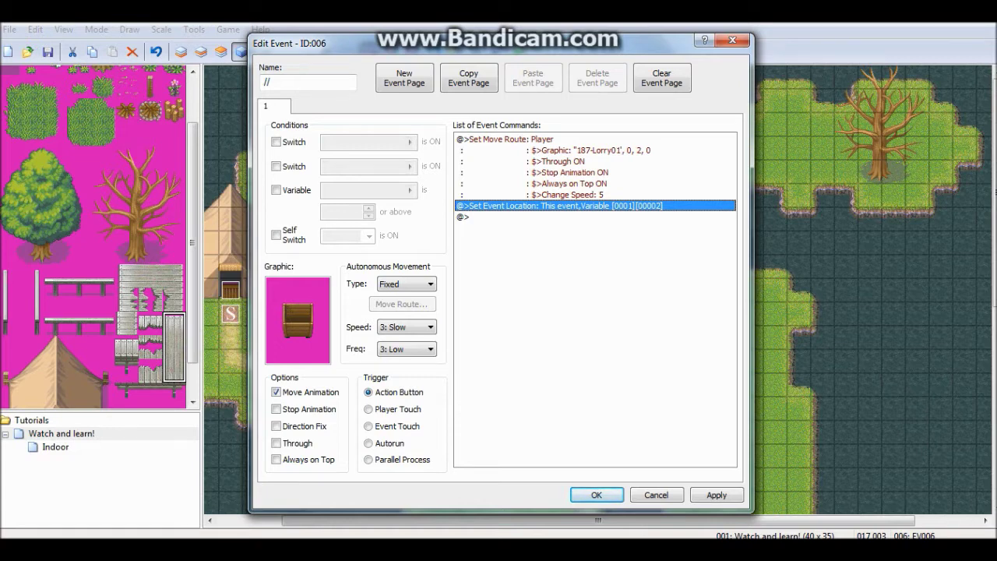
left_click(716, 495)
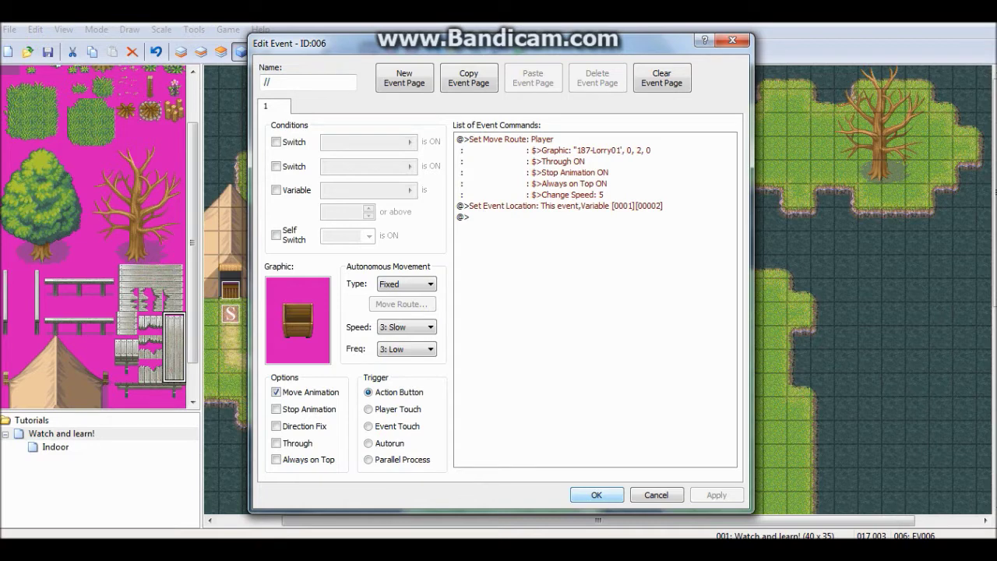
Add a second event page with a self switch condition and return to page 1.
left_click(404, 77)
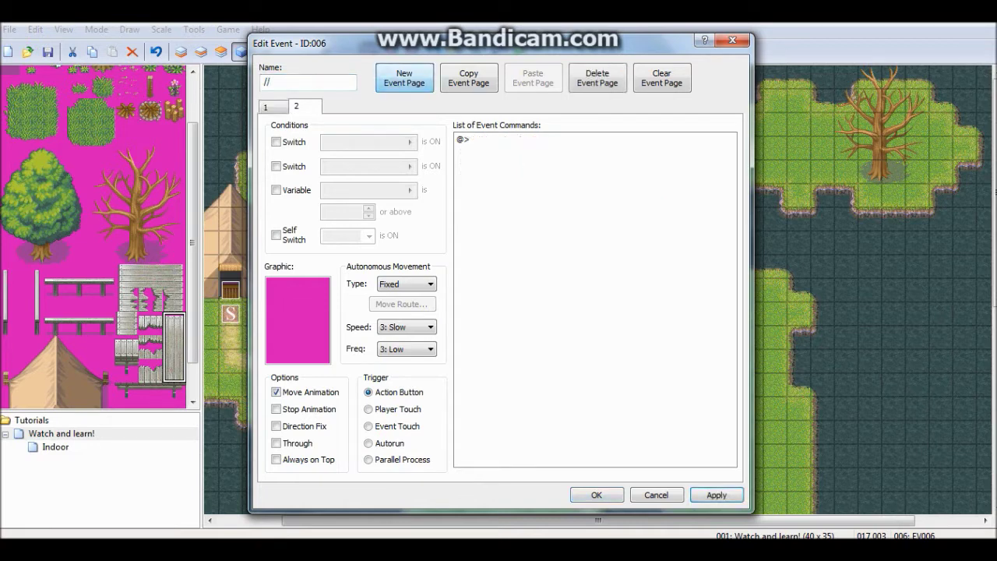
left_click(276, 235)
left_click(266, 107)
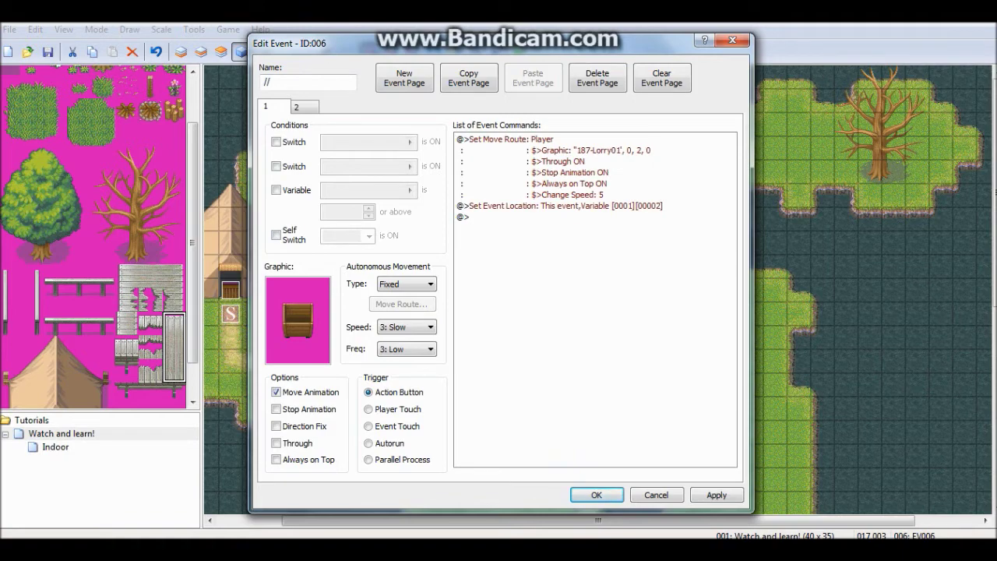
Add a Control Self Switch command turning A ON at the end of page 1's commands, and save the event.
left_click(467, 216)
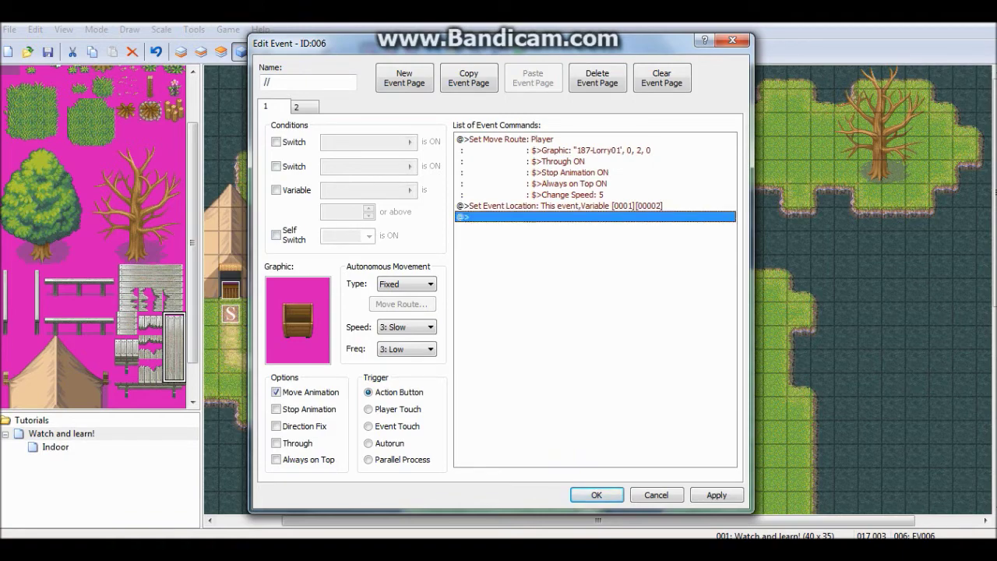
key("Return")
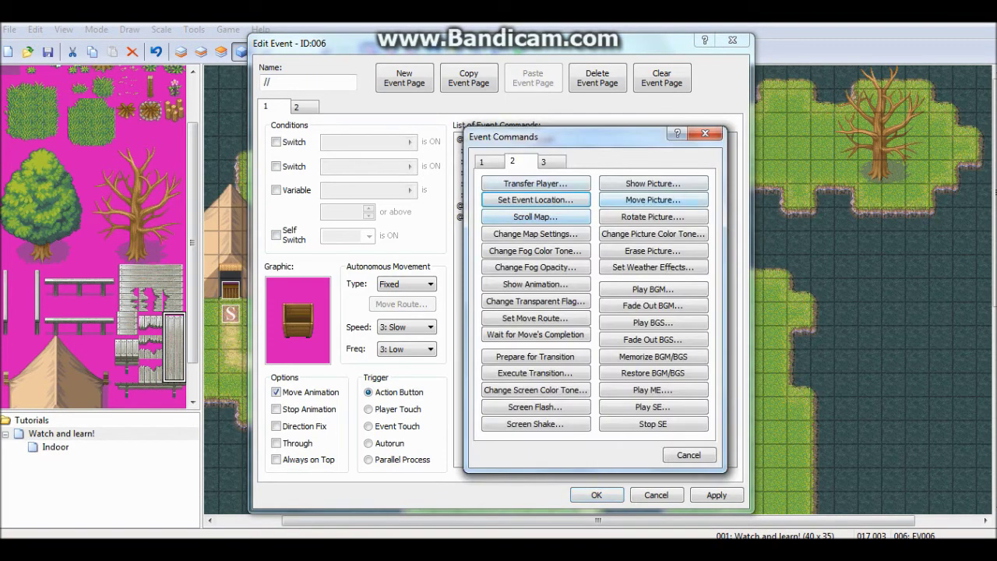
left_click(653, 183)
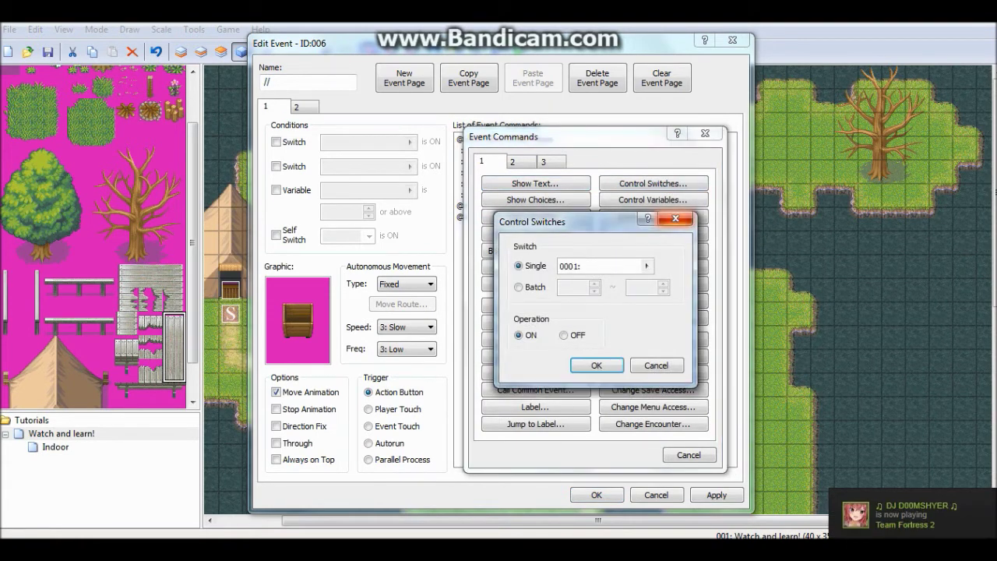
left_click(652, 363)
left_click(653, 217)
left_click(648, 278)
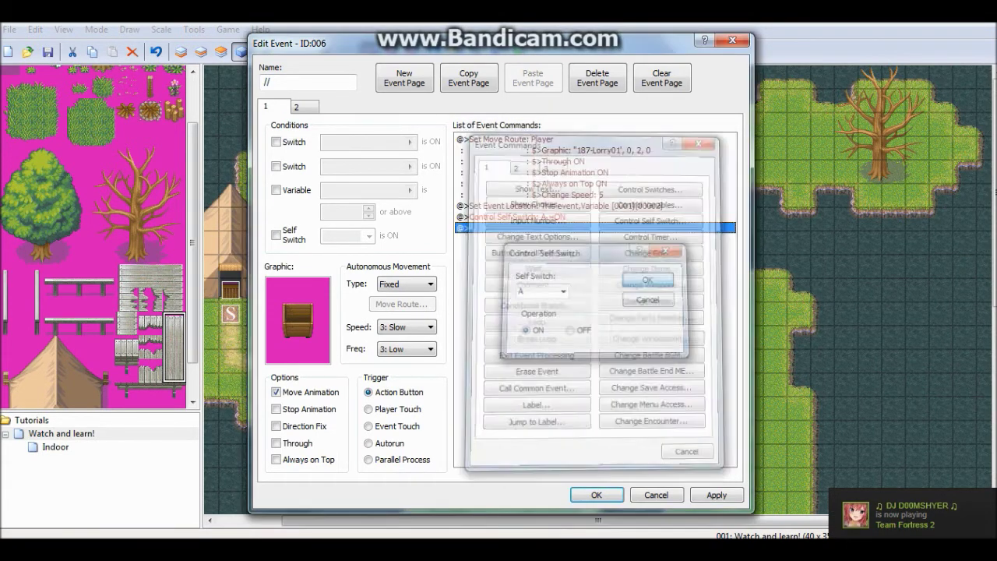
left_click(304, 106)
left_click(266, 106)
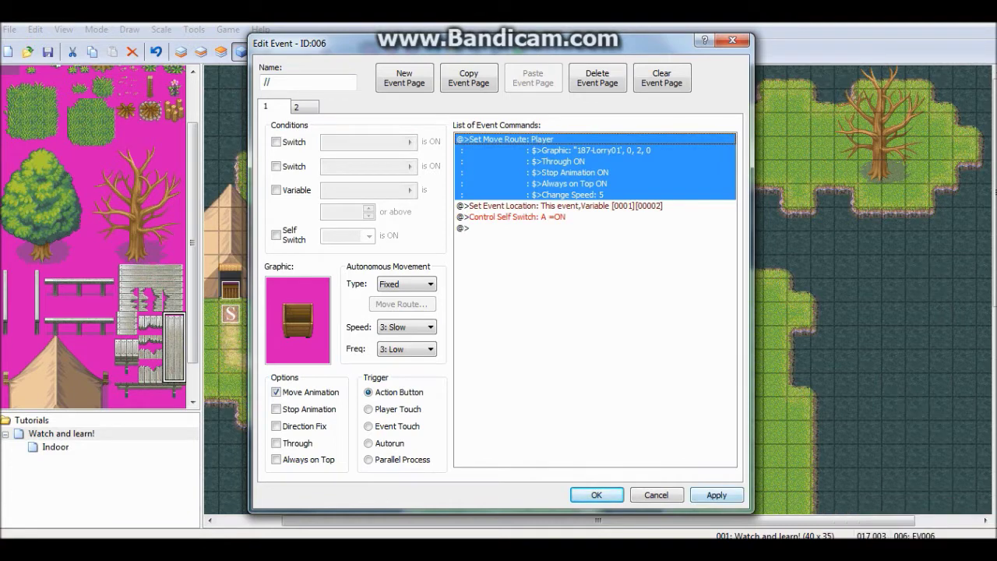
left_click(716, 495)
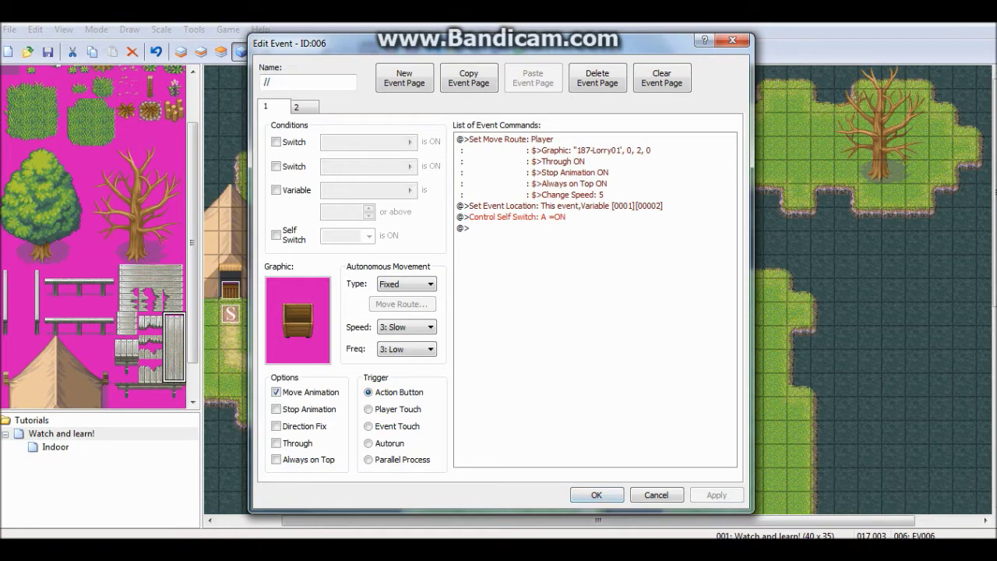
key("Return")
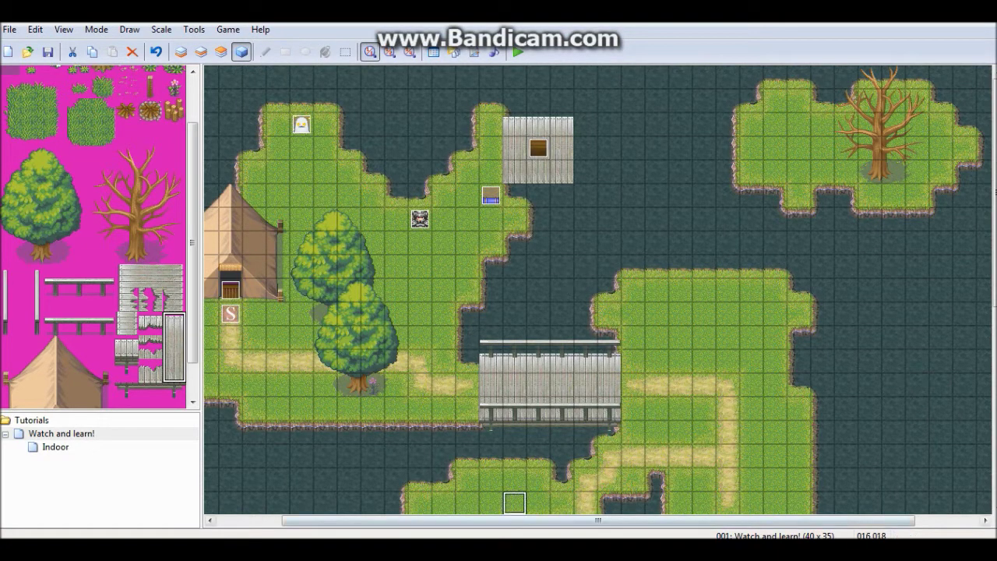
Create a new event on map tile 000,001 with the Parallel Process trigger and Move Animation off.
left_click_drag(597, 519, 533, 520)
right_click(224, 96)
left_click(269, 102)
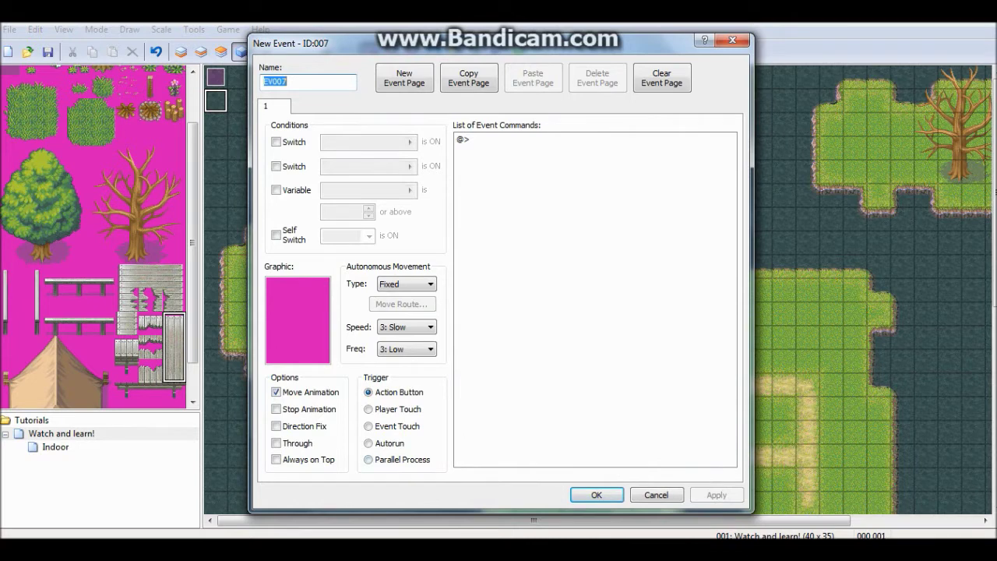
left_click(369, 459)
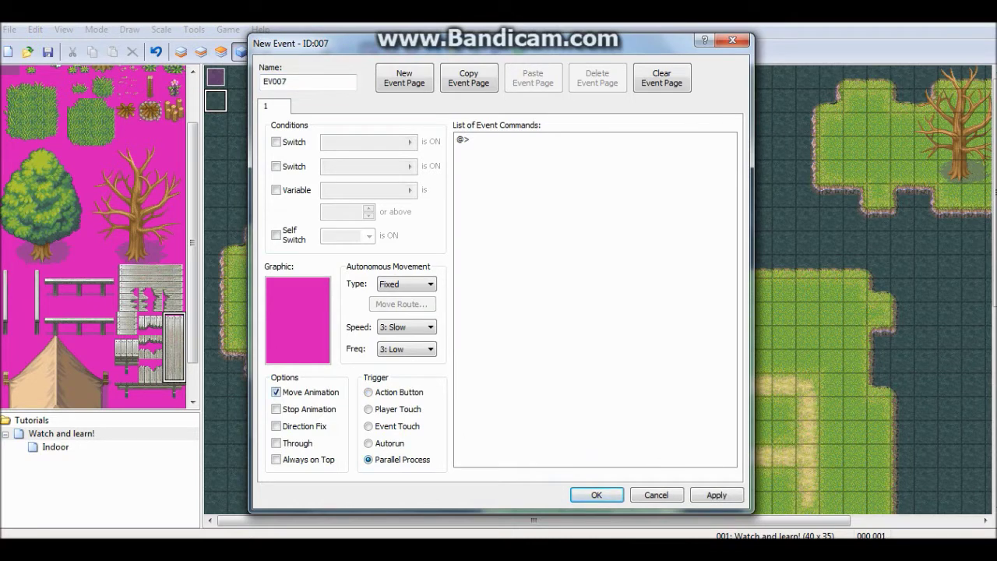
left_click(276, 392)
Add a Control Variables command to the new event that sets variable 0001 to the Player's Map X.
double_click(483, 139)
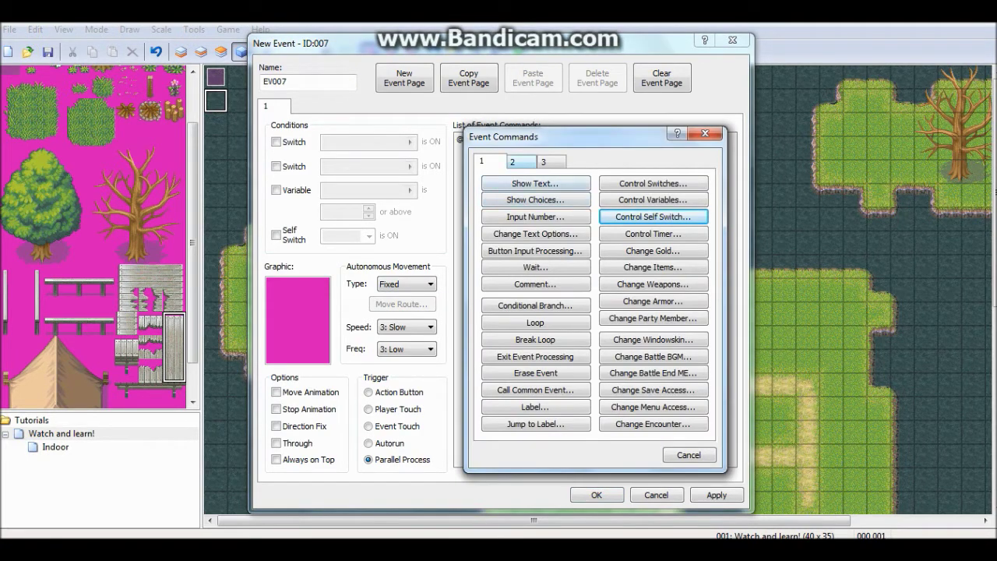
left_click(522, 161)
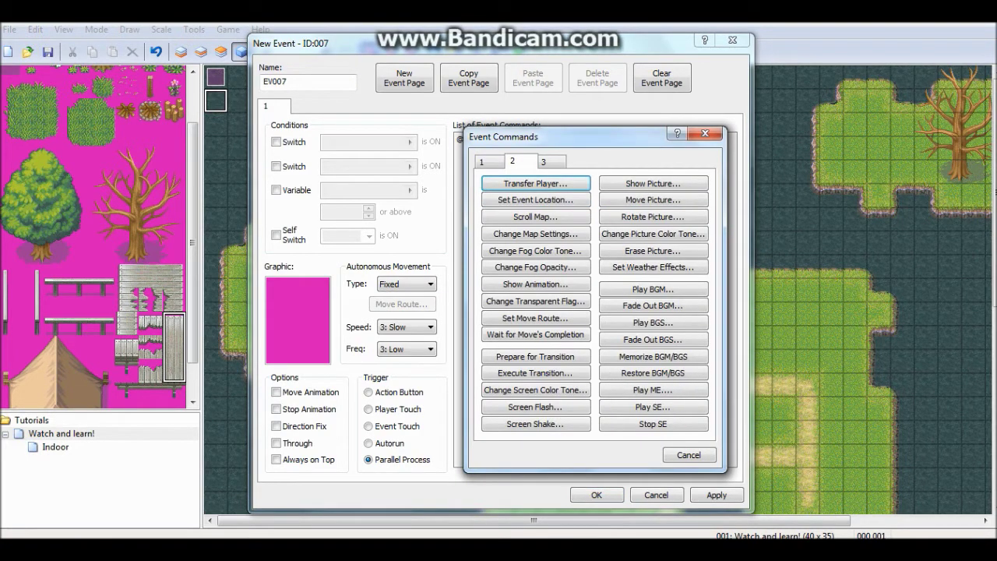
left_click(490, 161)
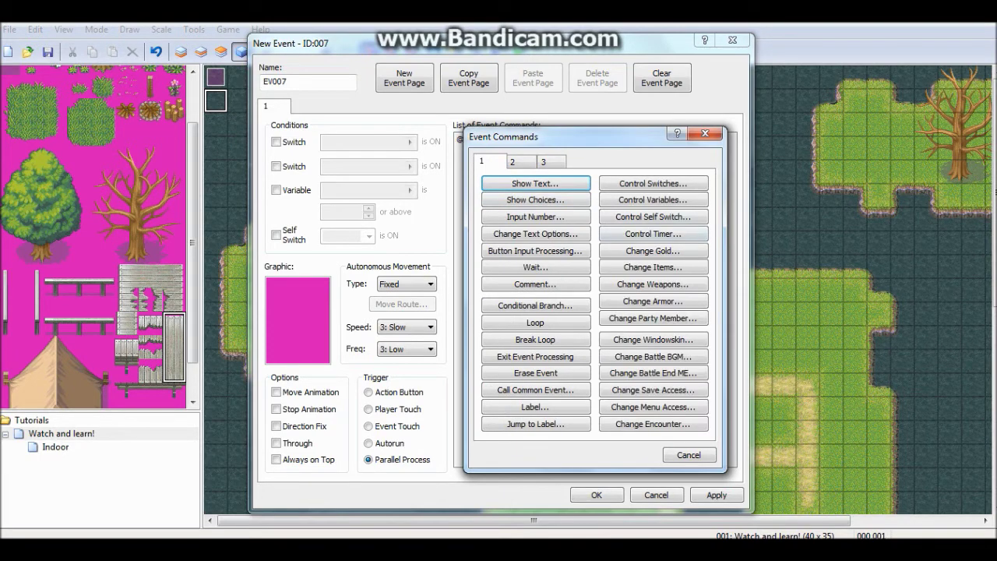
left_click(652, 199)
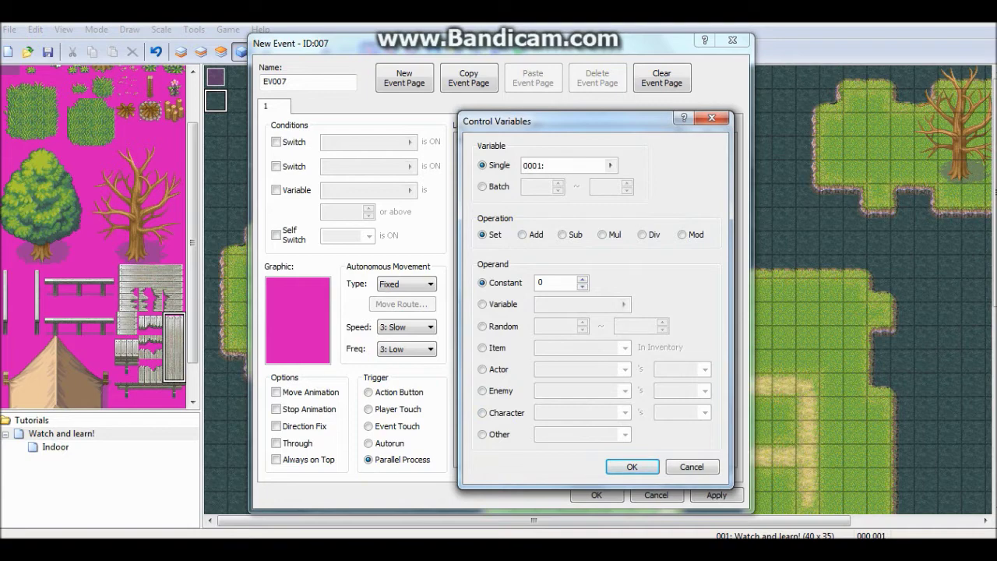
left_click(610, 165)
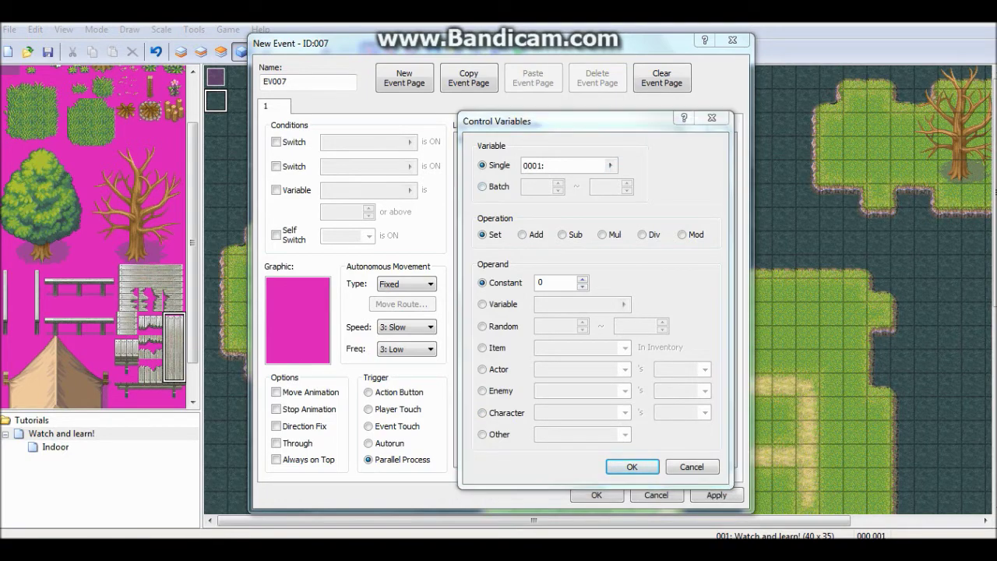
left_click(592, 168)
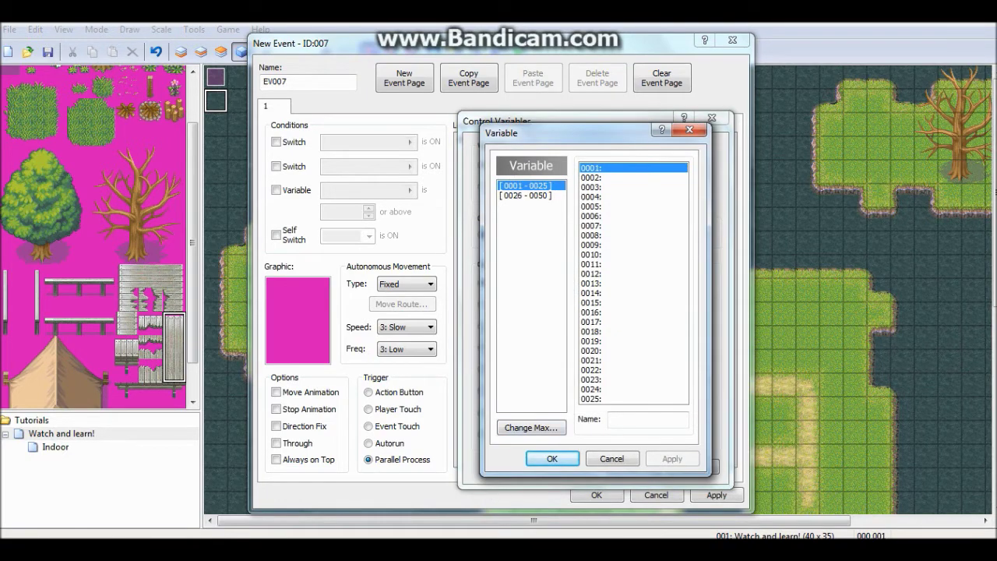
left_click(552, 458)
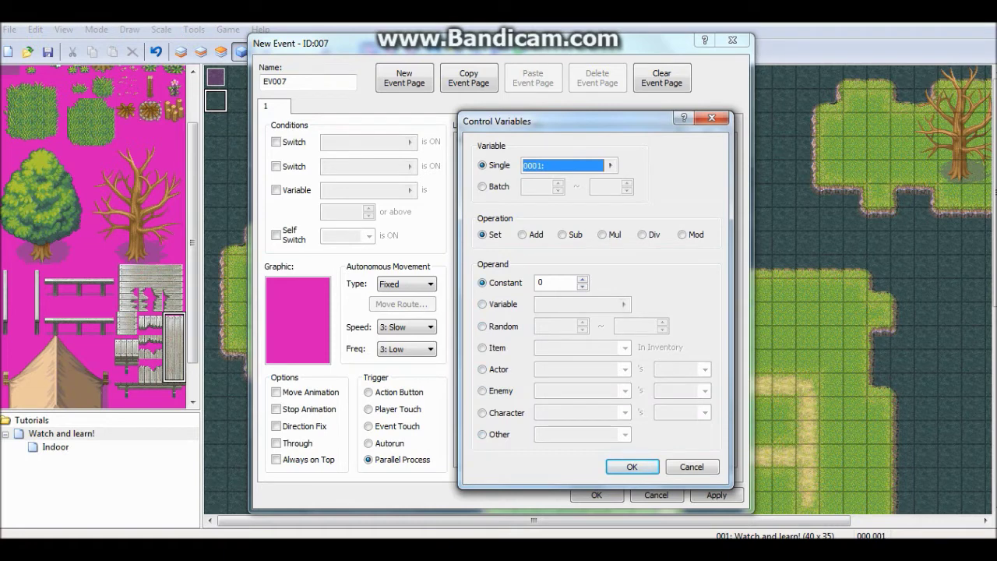
left_click(482, 303)
left_click(482, 326)
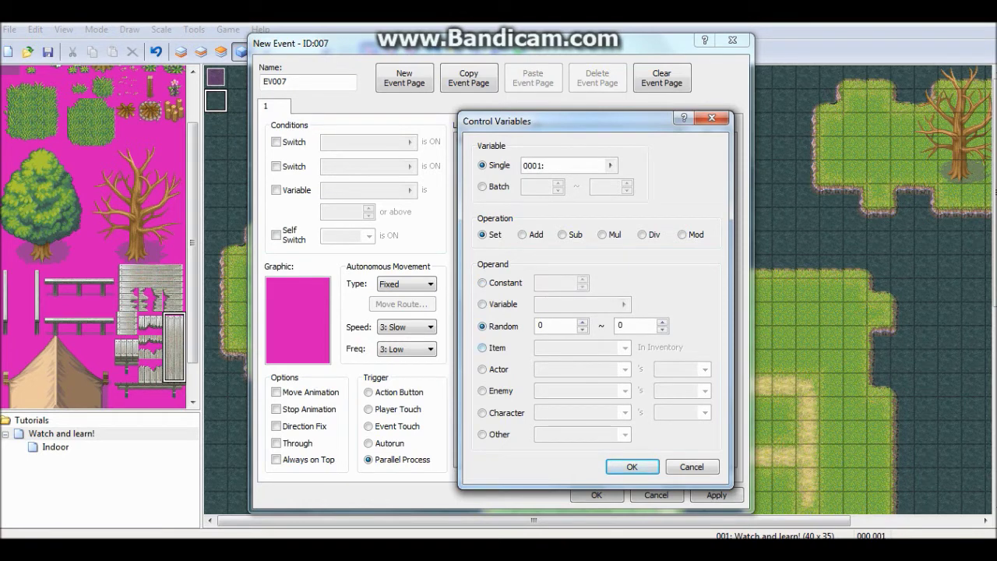
left_click(482, 347)
left_click(482, 369)
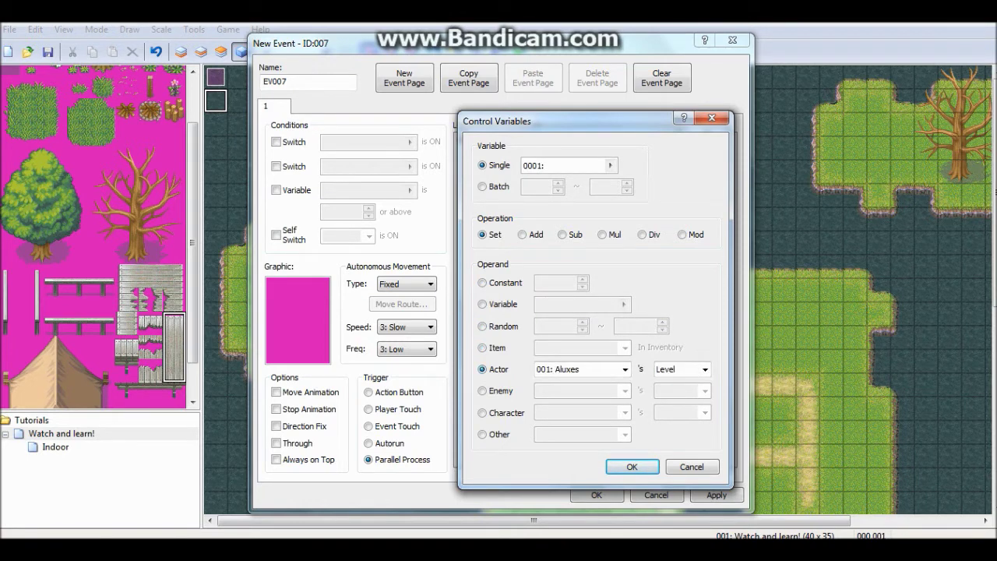
left_click(482, 390)
left_click(482, 412)
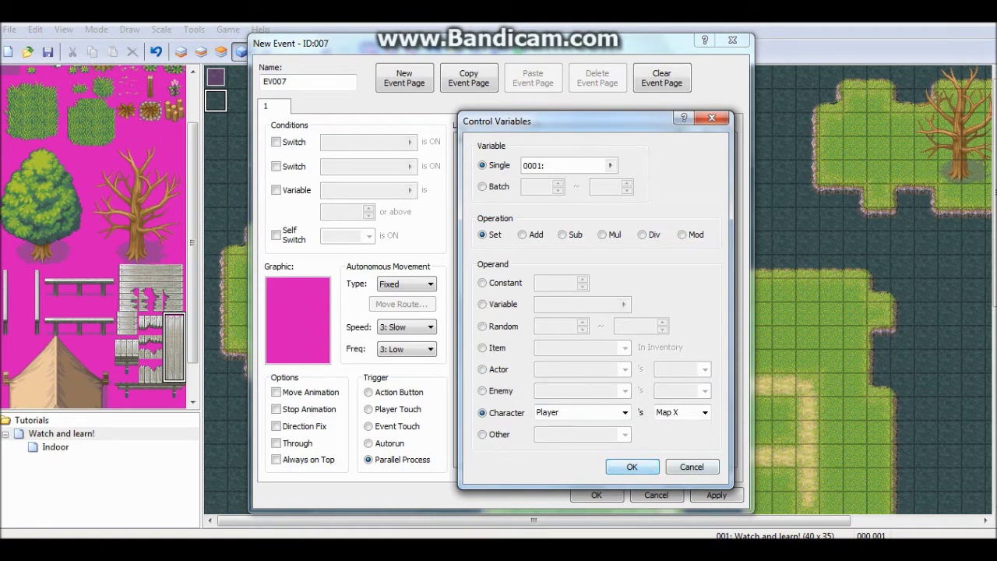
left_click(631, 467)
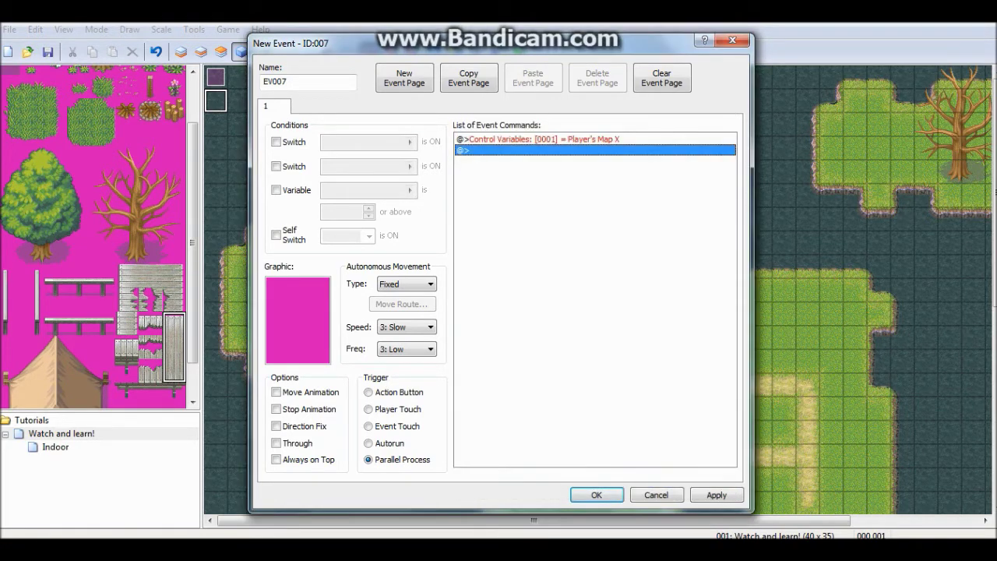
Add a second Control Variables command setting variable 0002 to the Player's Map Y, and save the event.
key("Return")
left_click(653, 200)
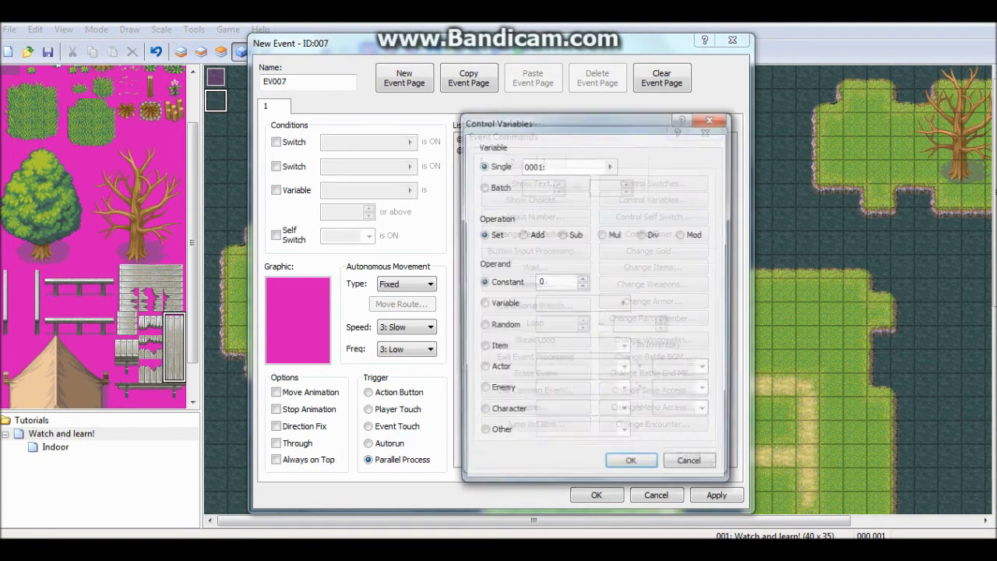
left_click(611, 166)
left_click(633, 177)
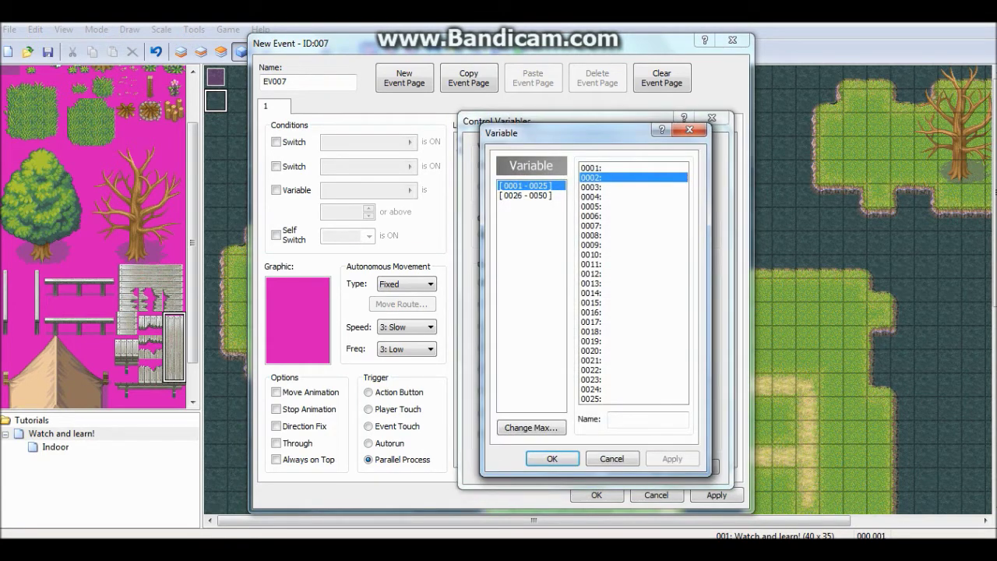
left_click(551, 458)
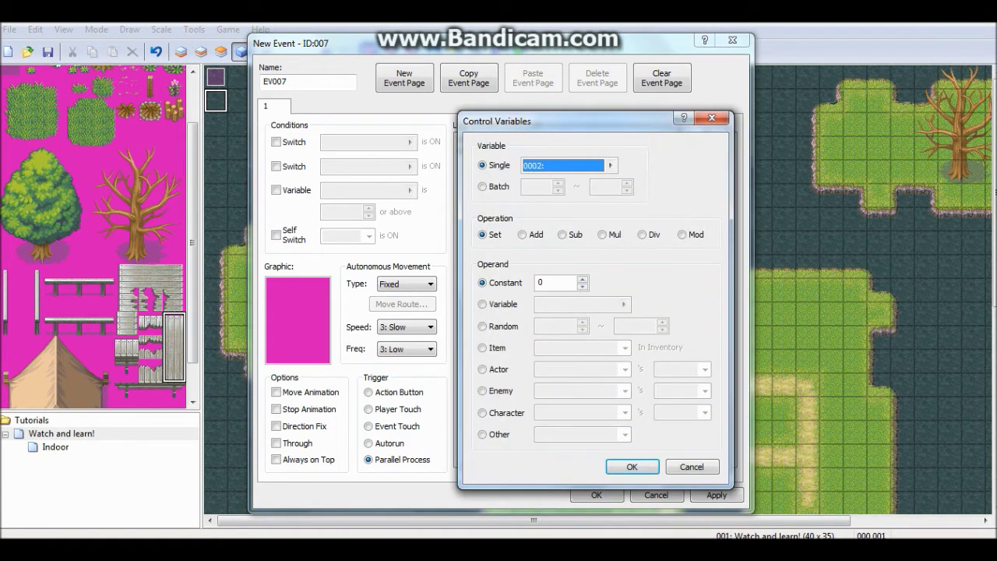
left_click(483, 412)
left_click(704, 412)
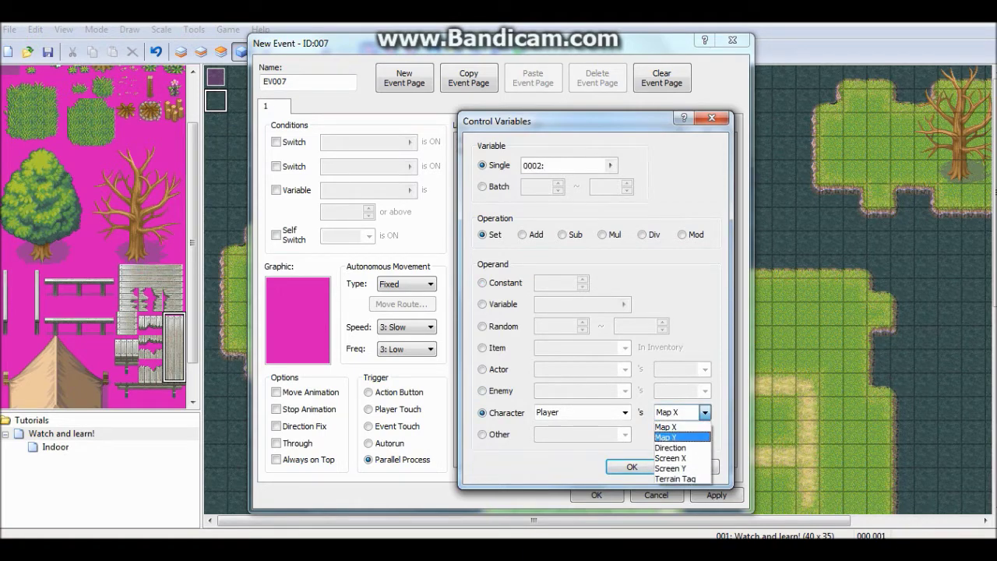
left_click(666, 437)
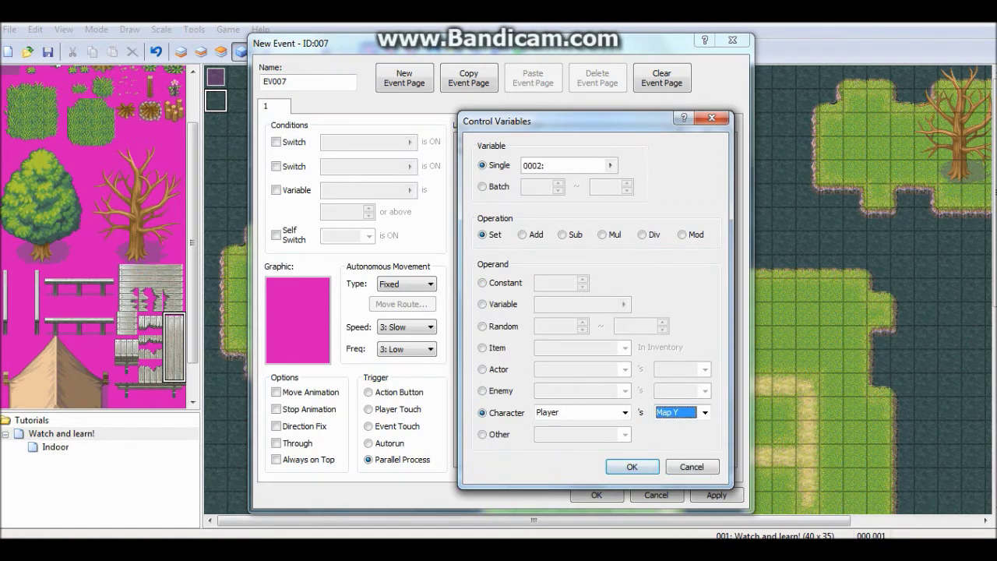
left_click(632, 466)
left_click(716, 494)
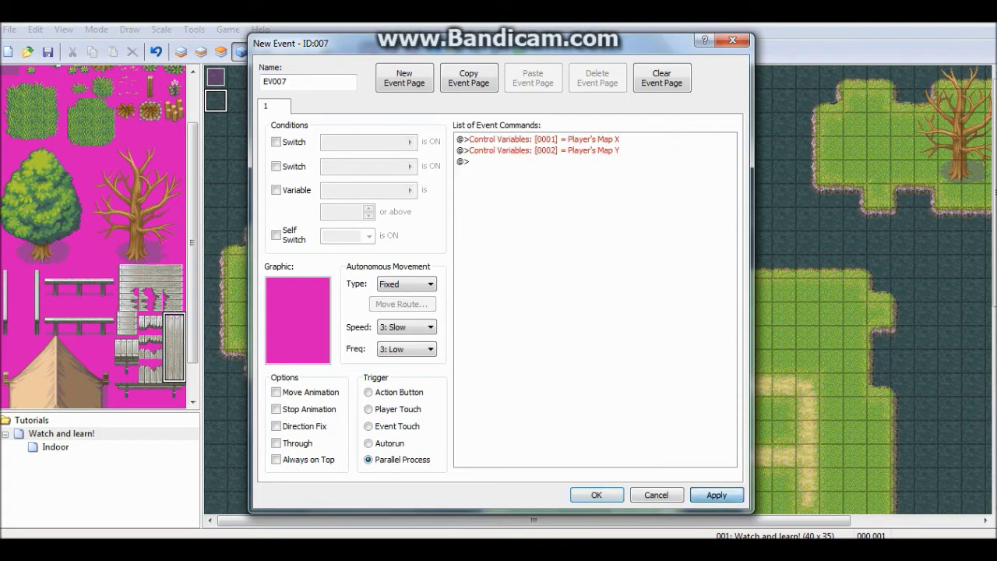
left_click(597, 495)
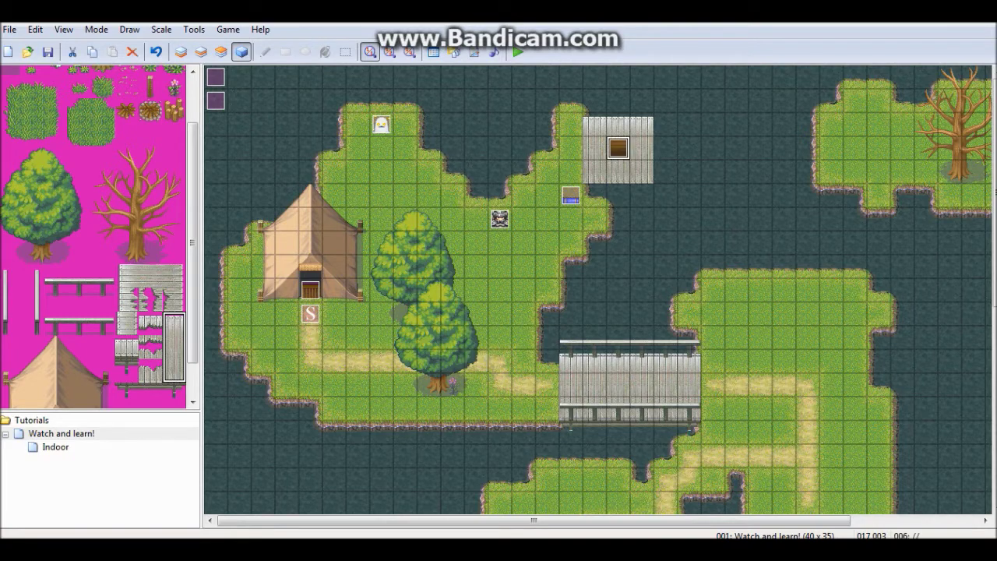
On page 2 of the dock event, add a Conditional Branch for the R button being pressed, and apply.
right_click(618, 148)
left_click(662, 156)
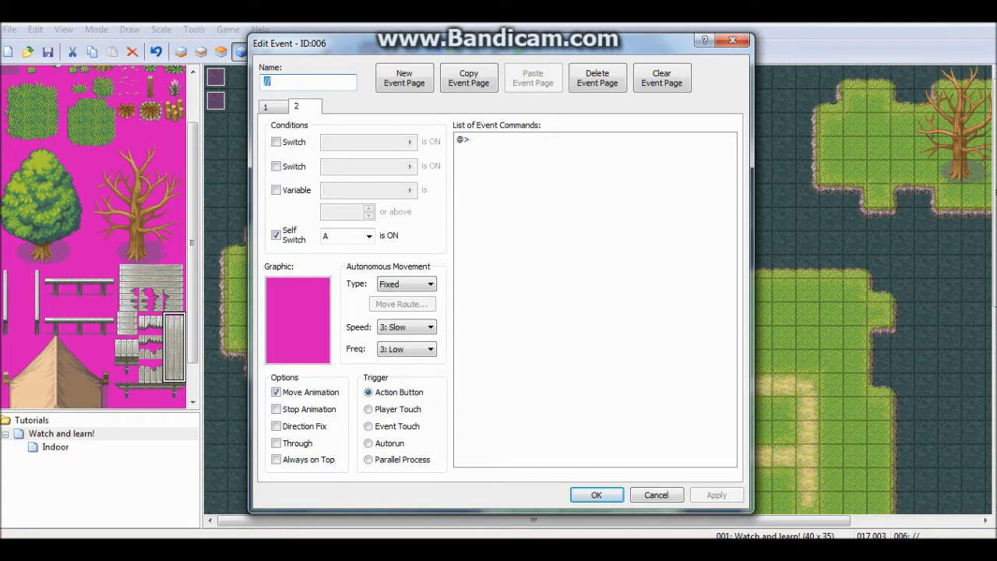
type("//")
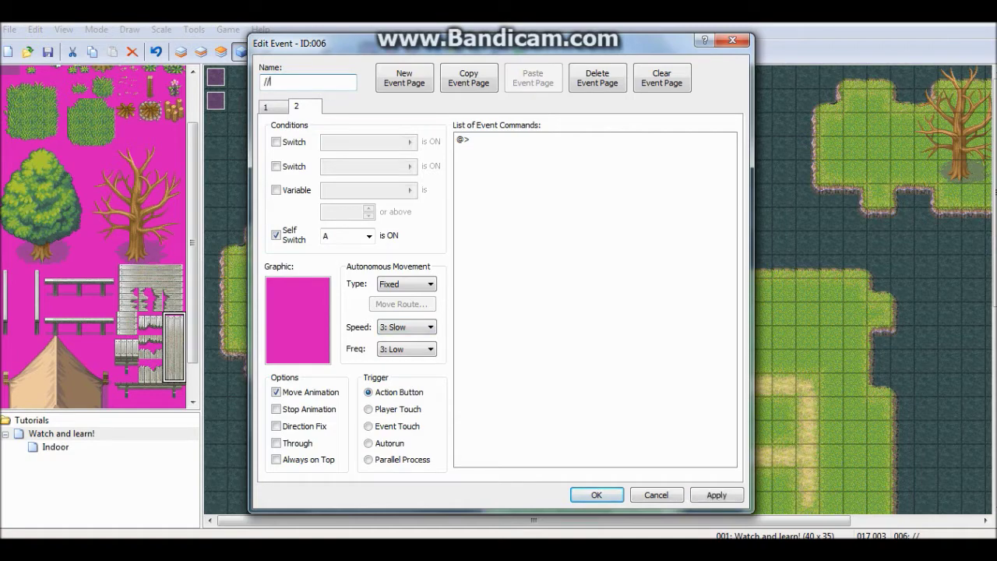
double_click(468, 139)
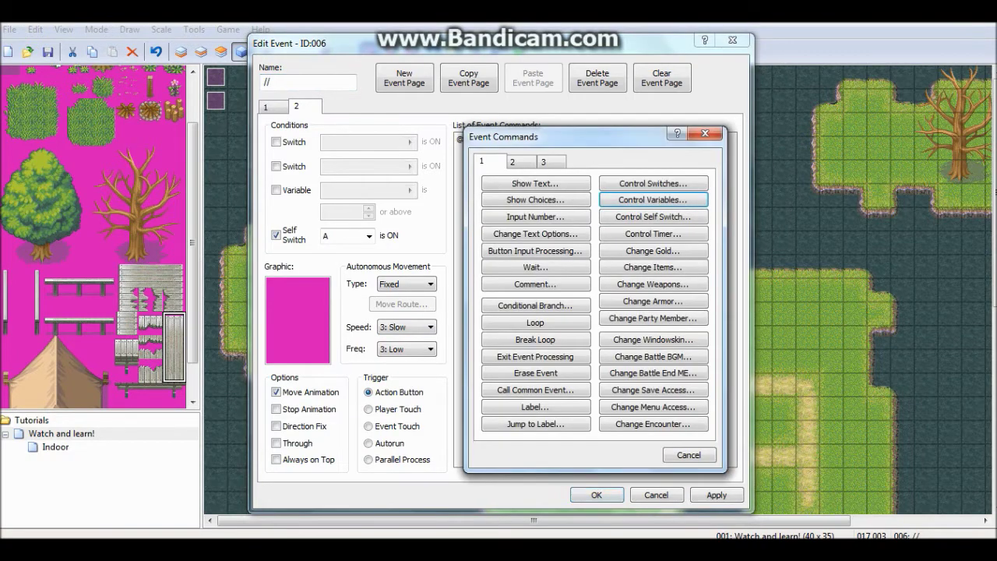
key("ctrl+Tab")
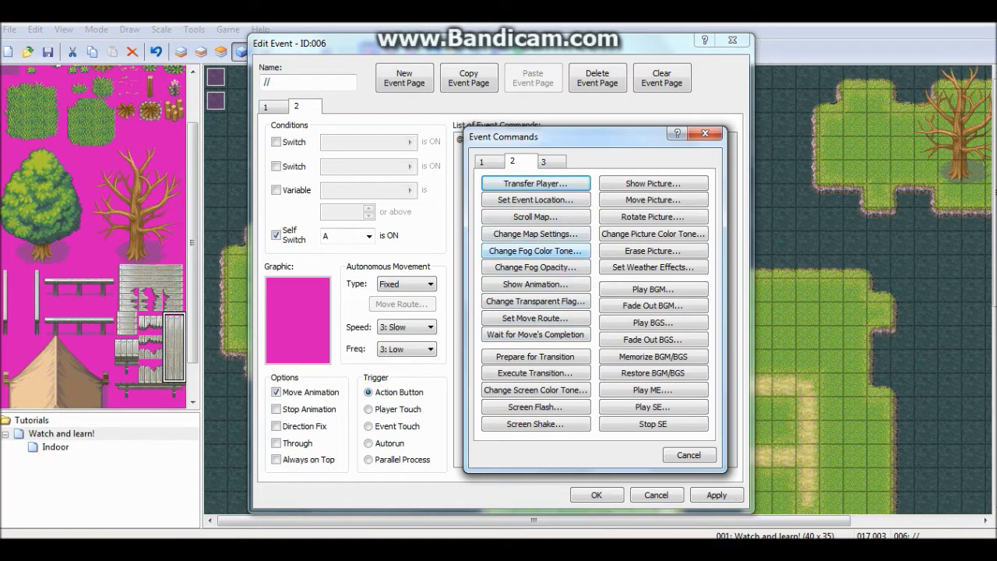
left_click(481, 161)
left_click(536, 306)
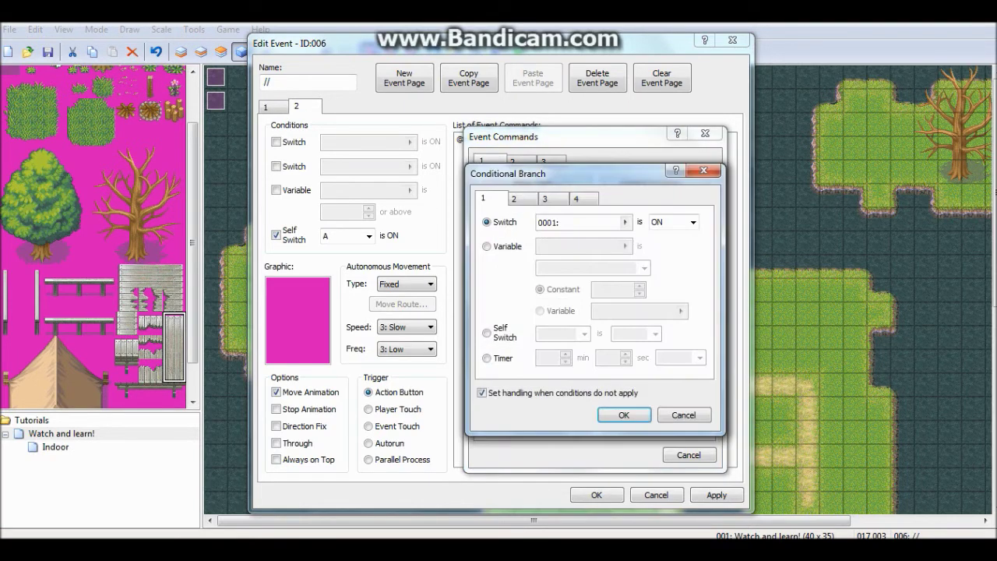
left_click(576, 199)
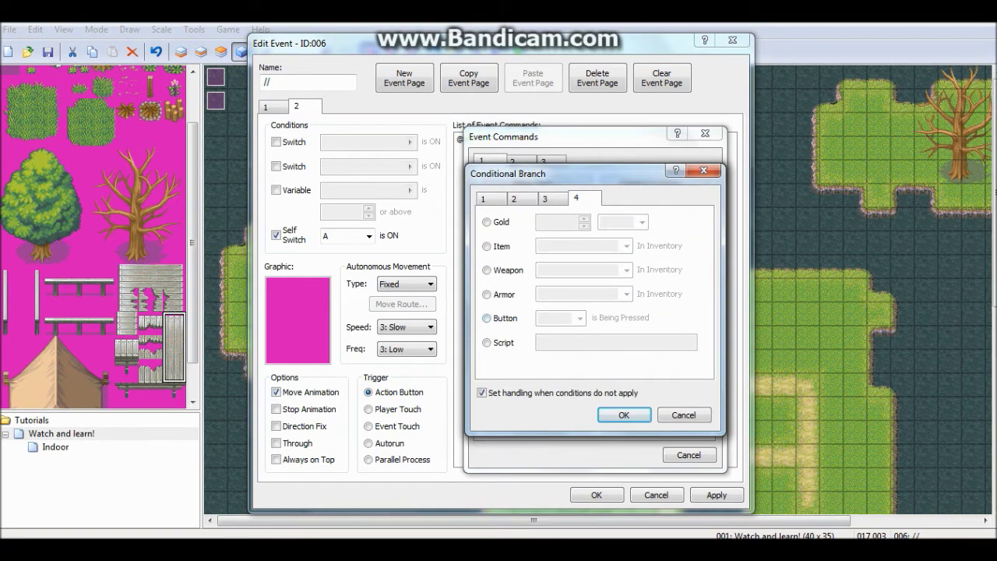
left_click(487, 318)
left_click(580, 318)
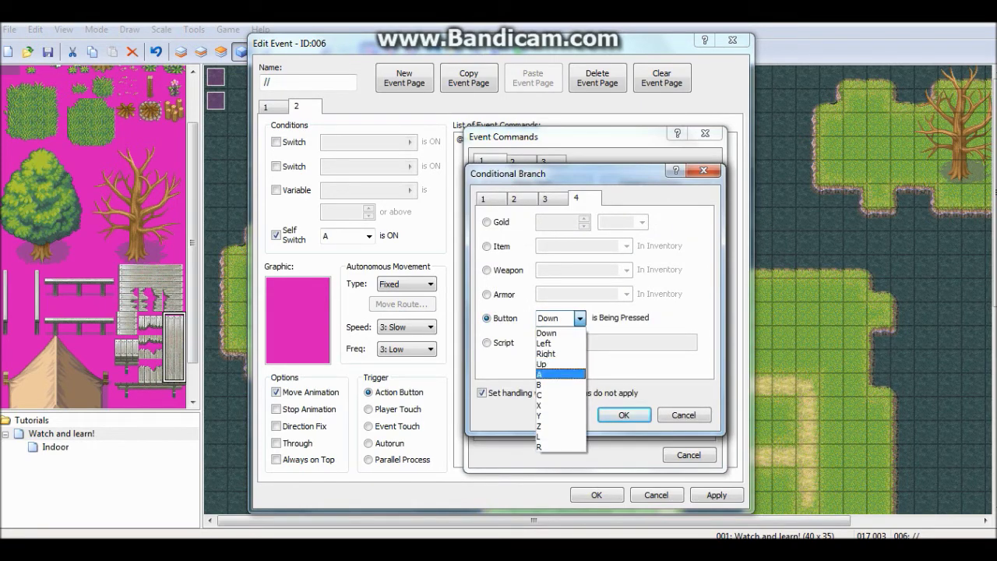
left_click(538, 446)
left_click(624, 415)
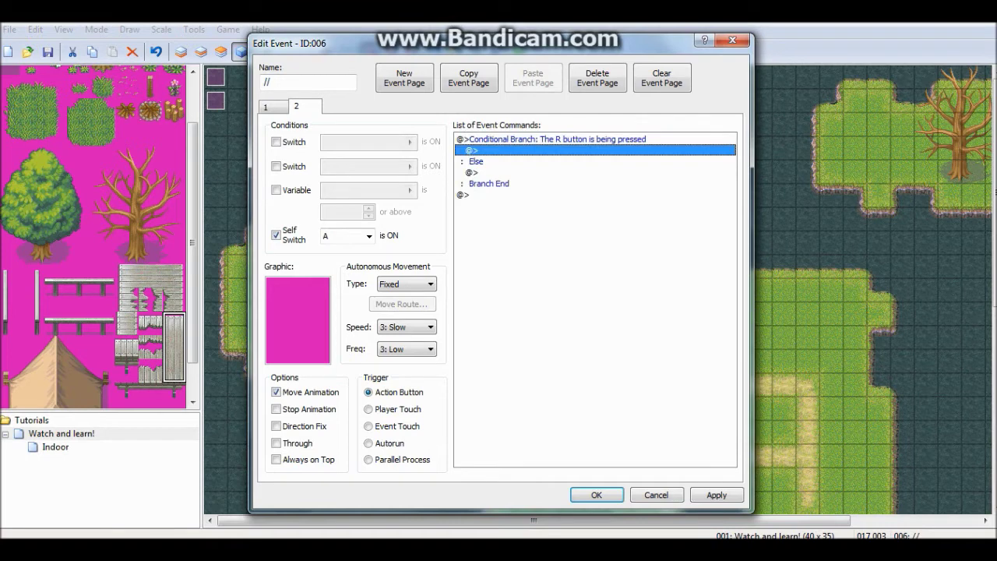
left_click(716, 494)
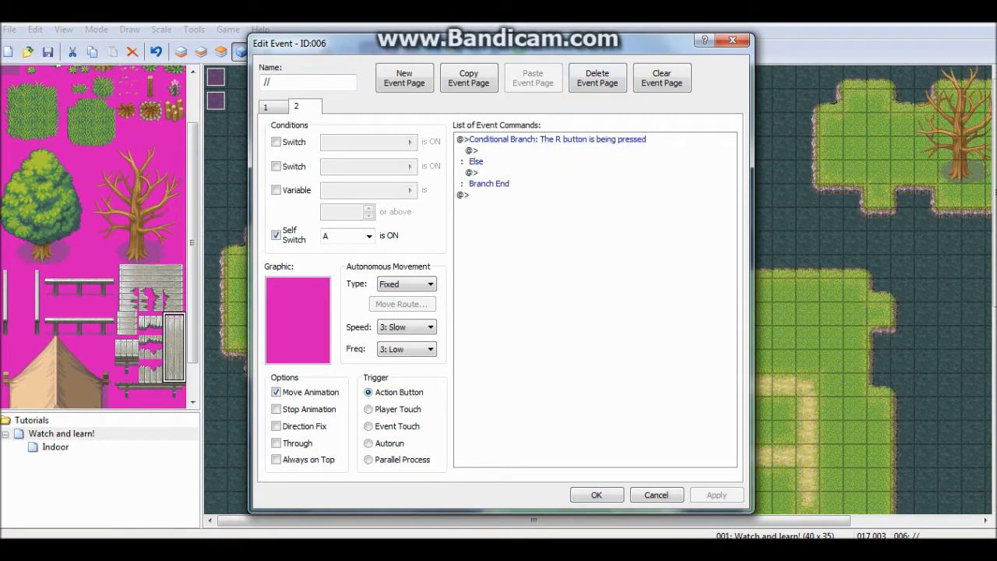
double_click(473, 149)
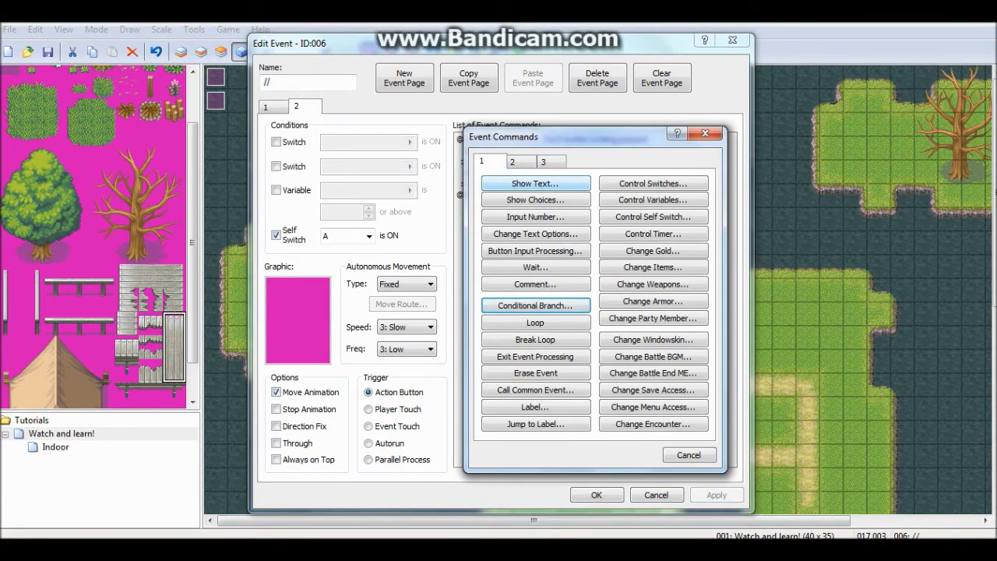
left_click(516, 162)
left_click(535, 334)
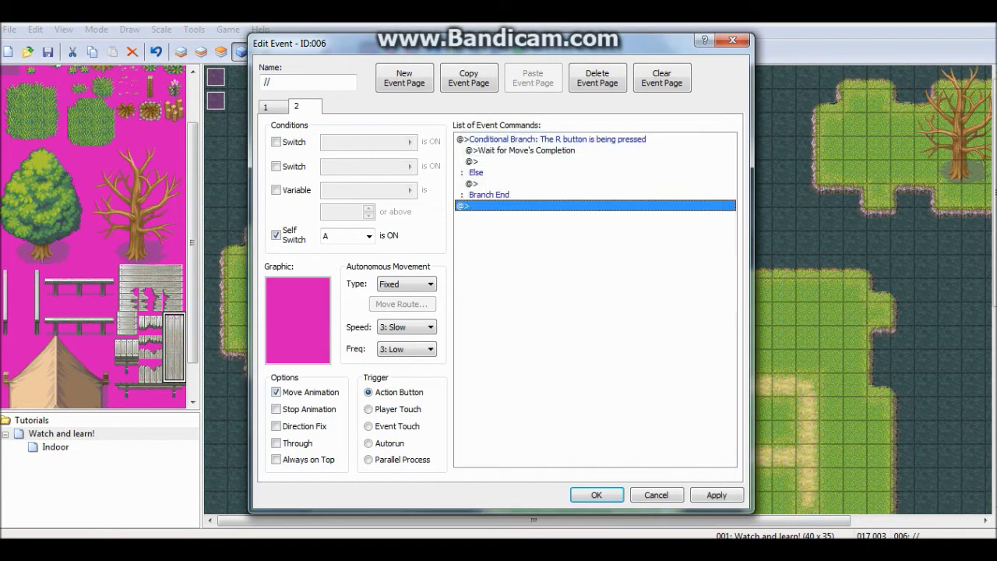
right_click(525, 149)
left_click(553, 257)
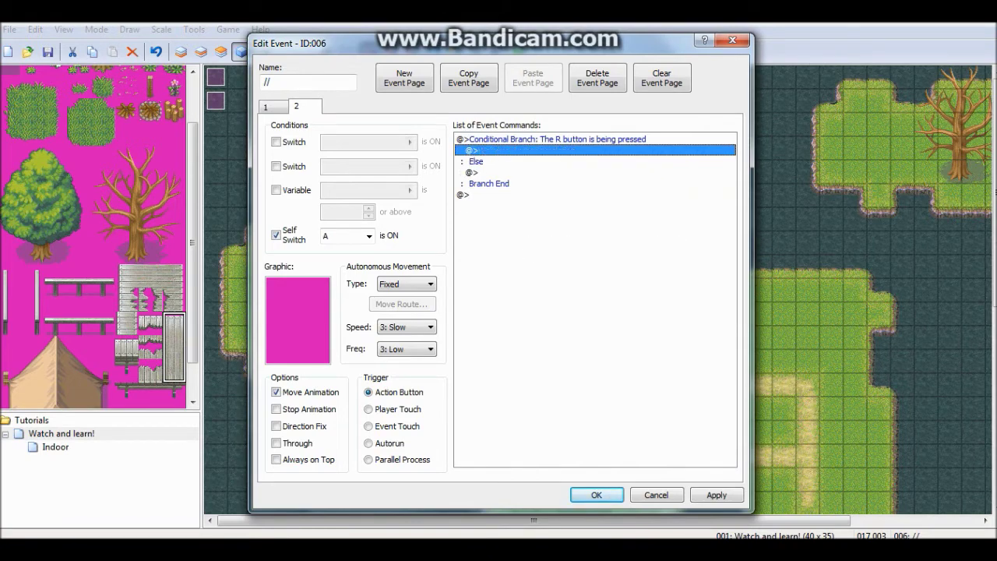
Inside the R button branch, add a Set Move Route command that changes the Player's graphic to 187-Lorry01.
key("Return")
left_click(535, 318)
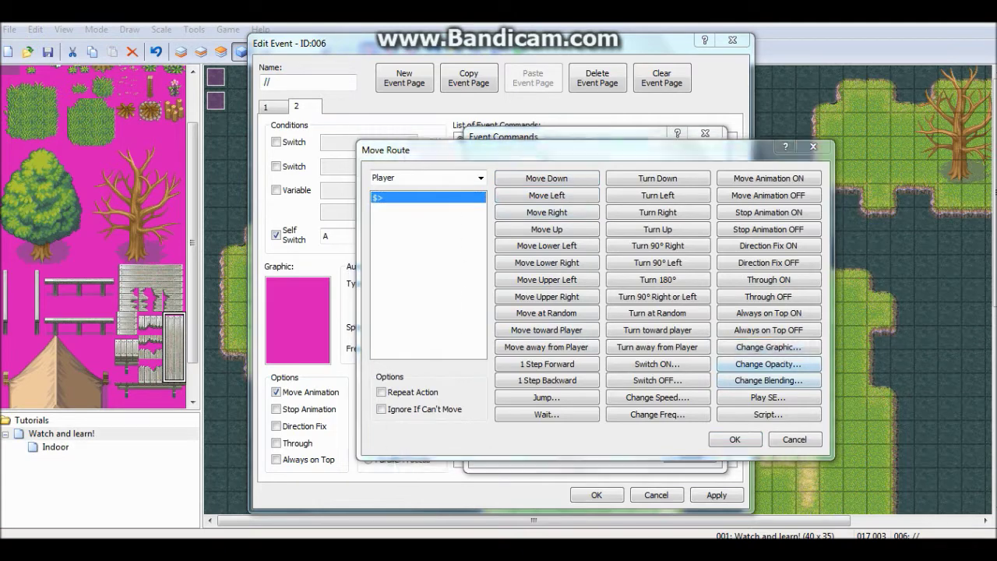
left_click(769, 346)
scroll(441, 296, "down", 20)
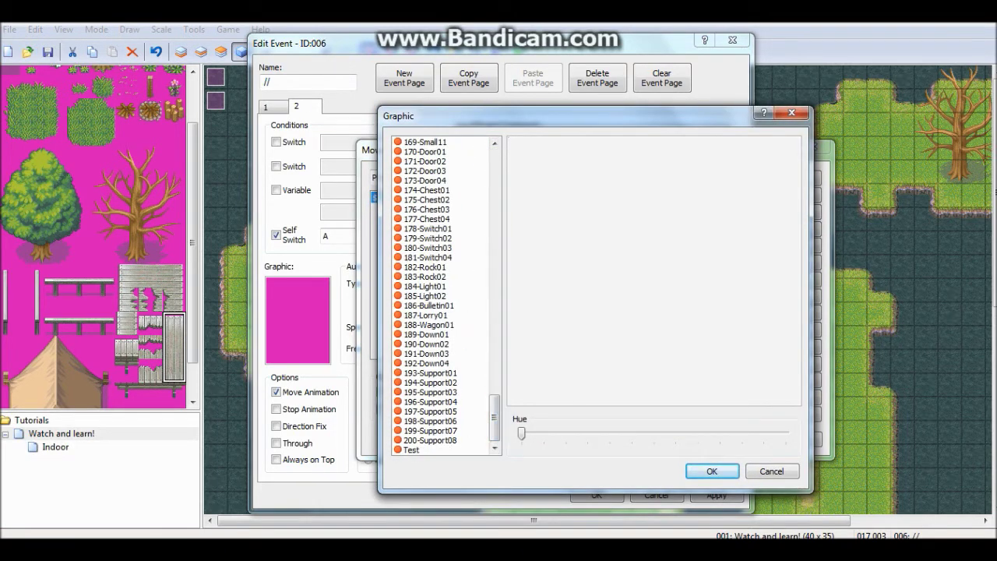
left_click(426, 316)
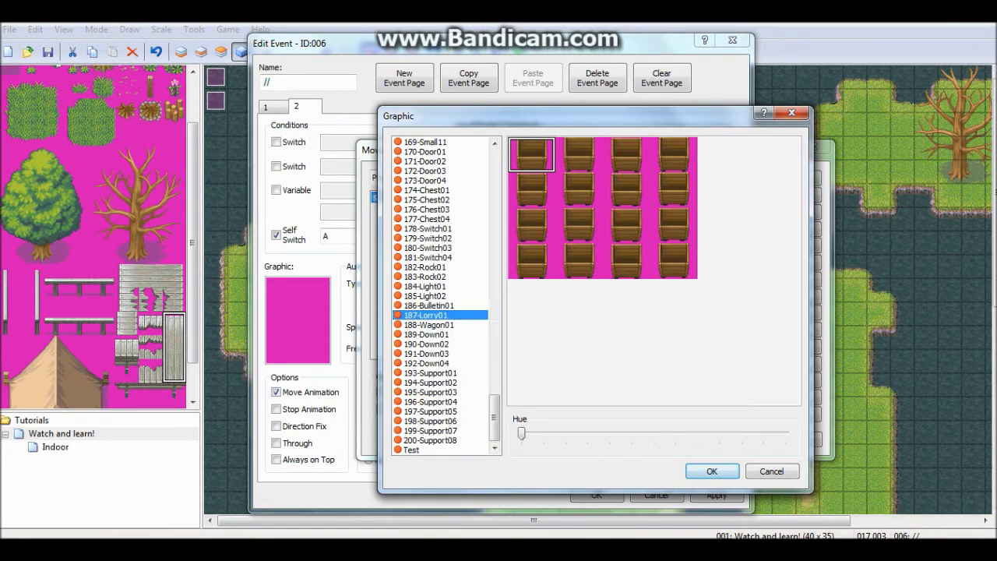
left_click(712, 471)
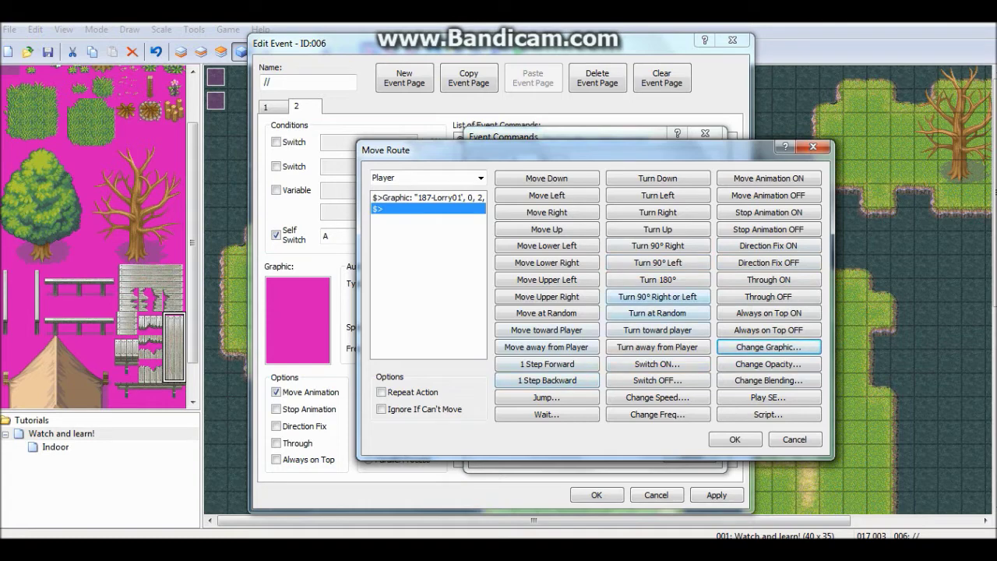
left_click(735, 439)
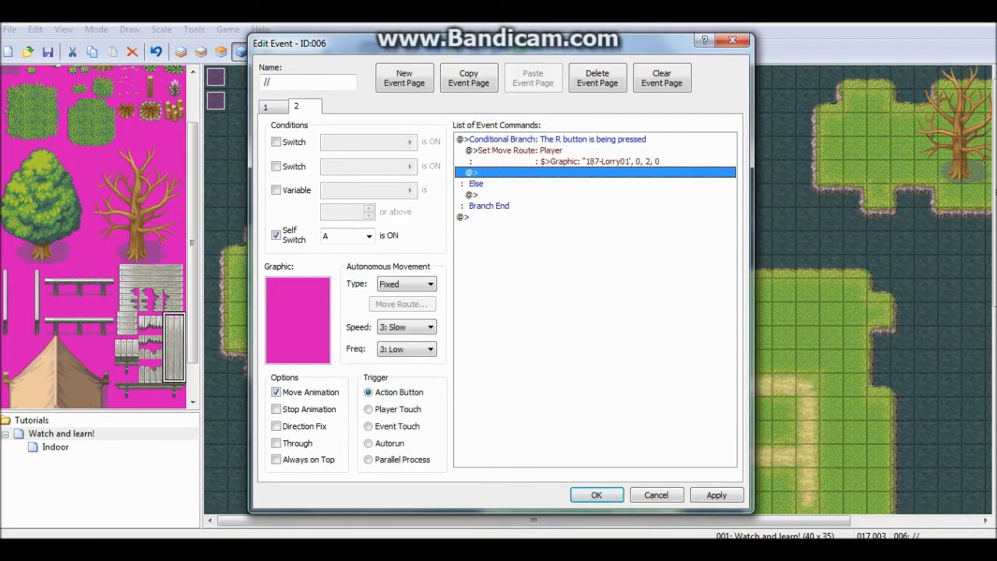
Change the target of the Lorry01 graphic move route from the Player to This event.
right_click(577, 158)
right_click(561, 151)
left_click(584, 178)
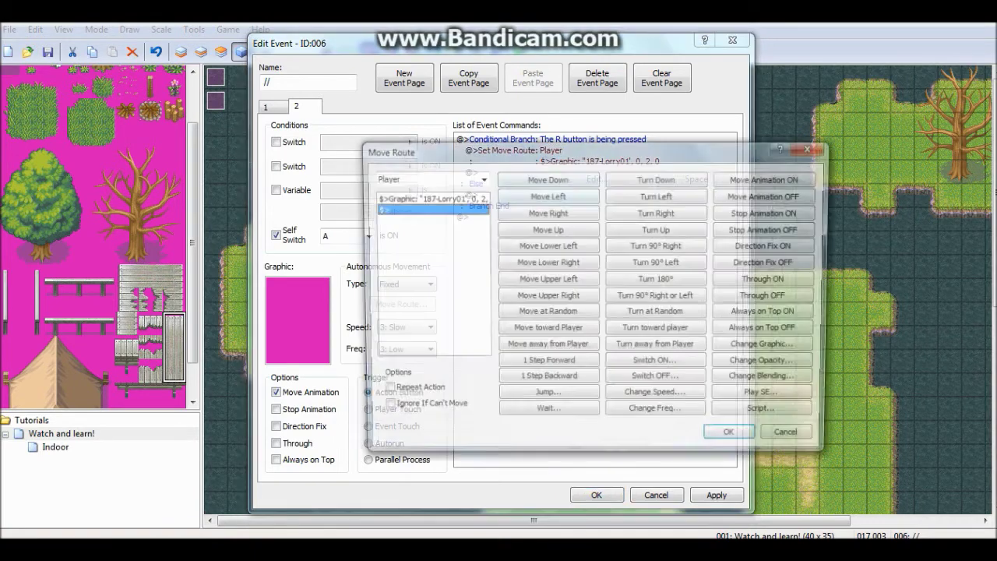
left_click(428, 177)
left_click(400, 202)
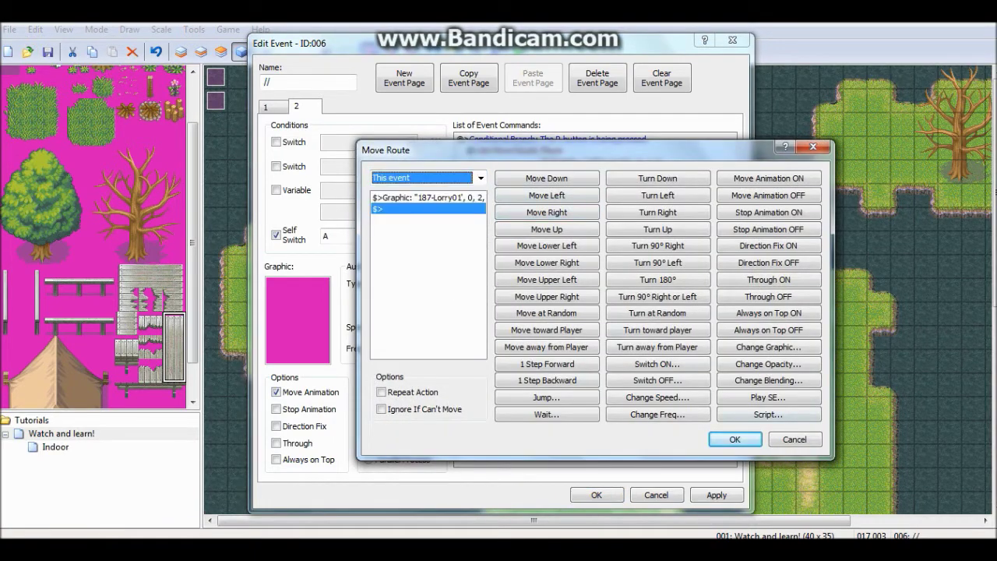
left_click(735, 440)
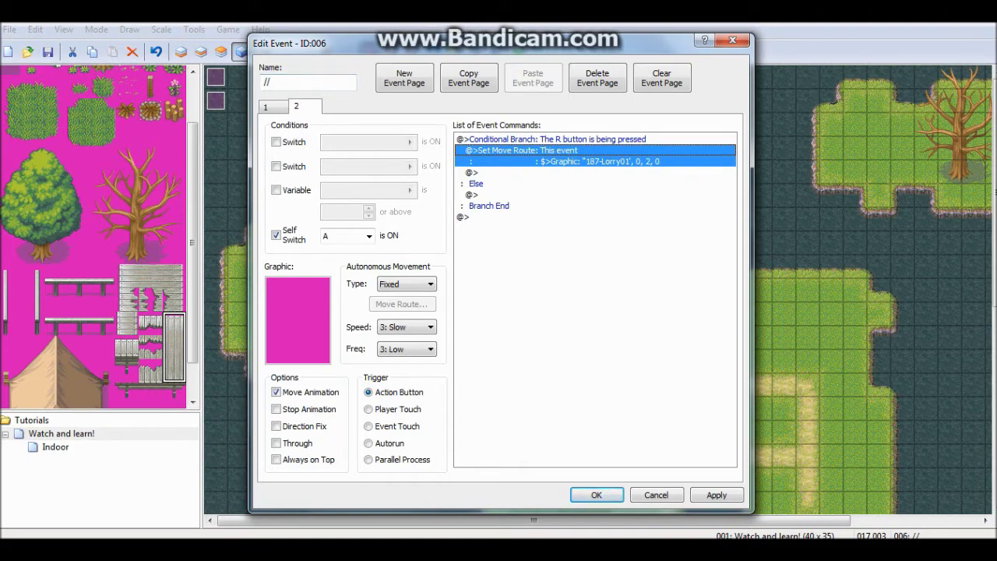
Add a second Set Move Route for the Player in the R button branch, with graphic 001-Fighter01 and Move Down.
double_click(639, 173)
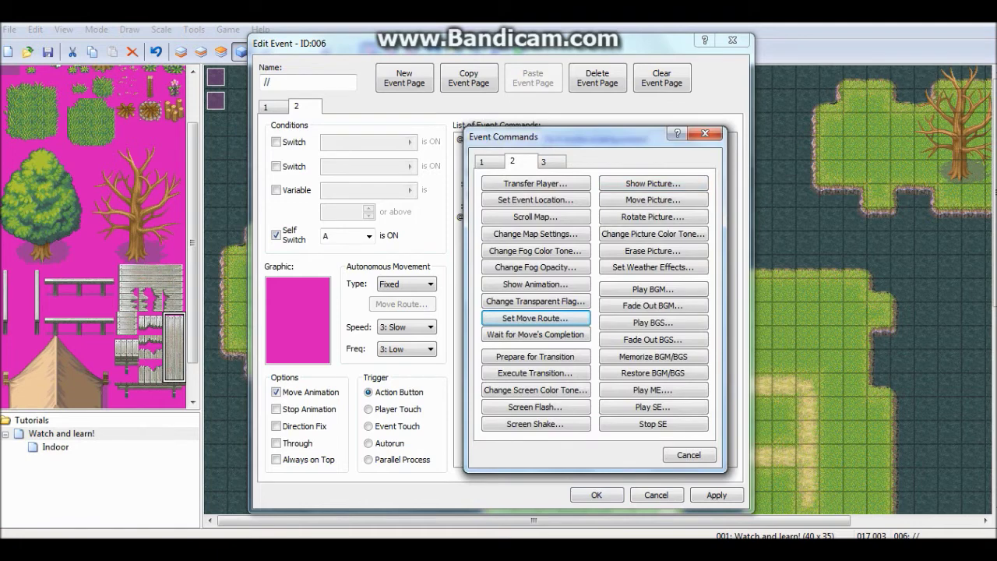
left_click_drag(545, 136, 748, 89)
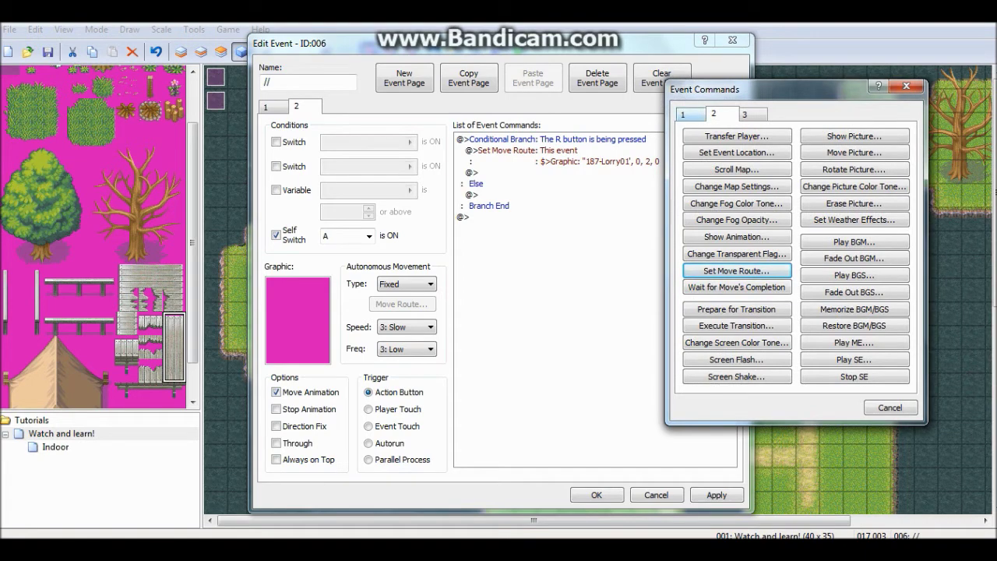
left_click(736, 270)
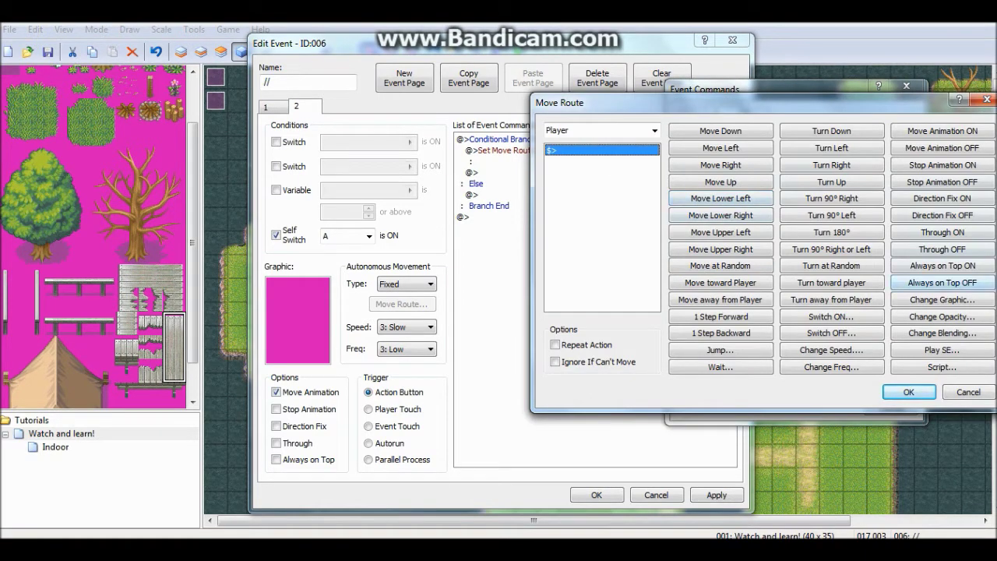
left_click(942, 300)
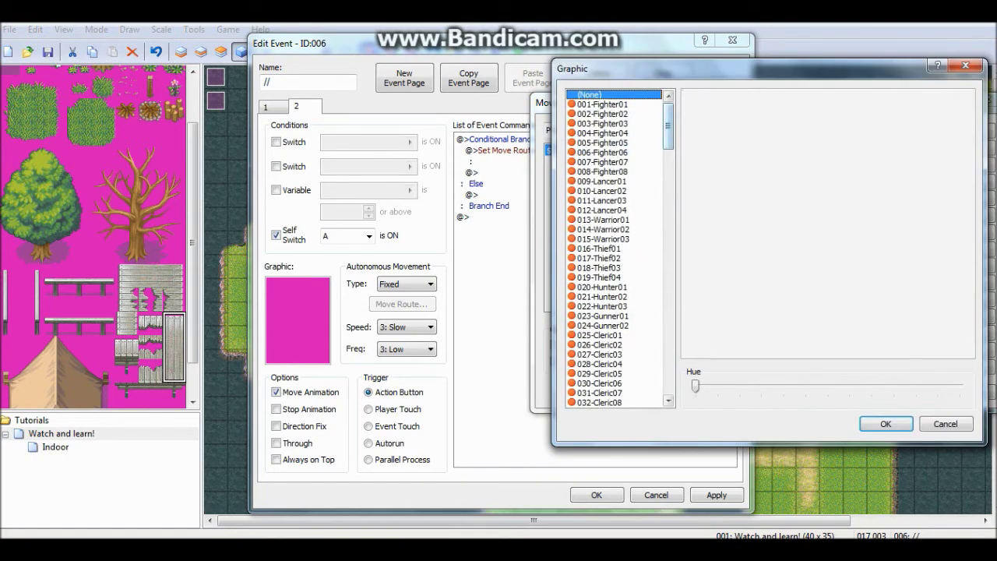
left_click(886, 423)
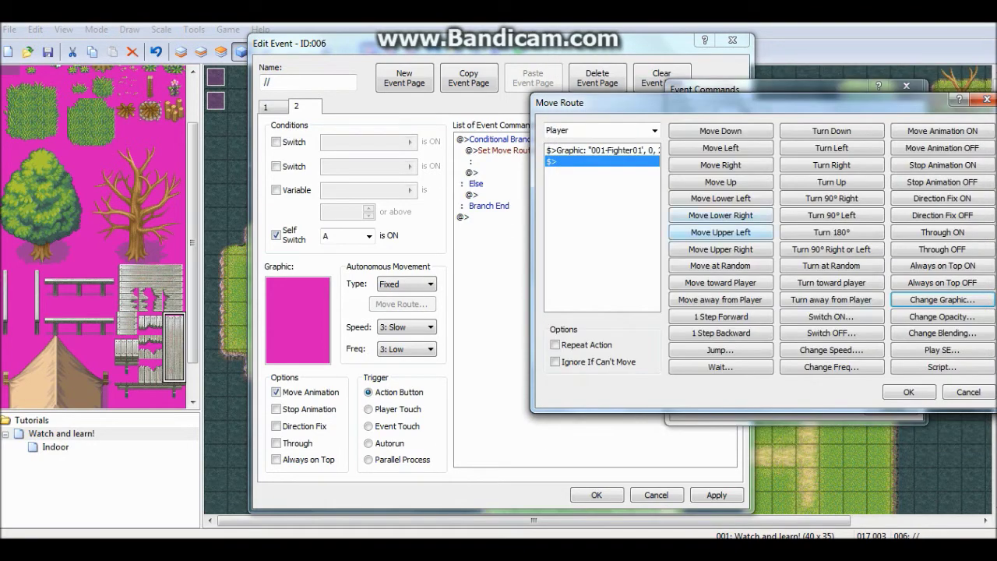
left_click_drag(685, 103, 596, 63)
left_click_drag(589, 94, 590, 94)
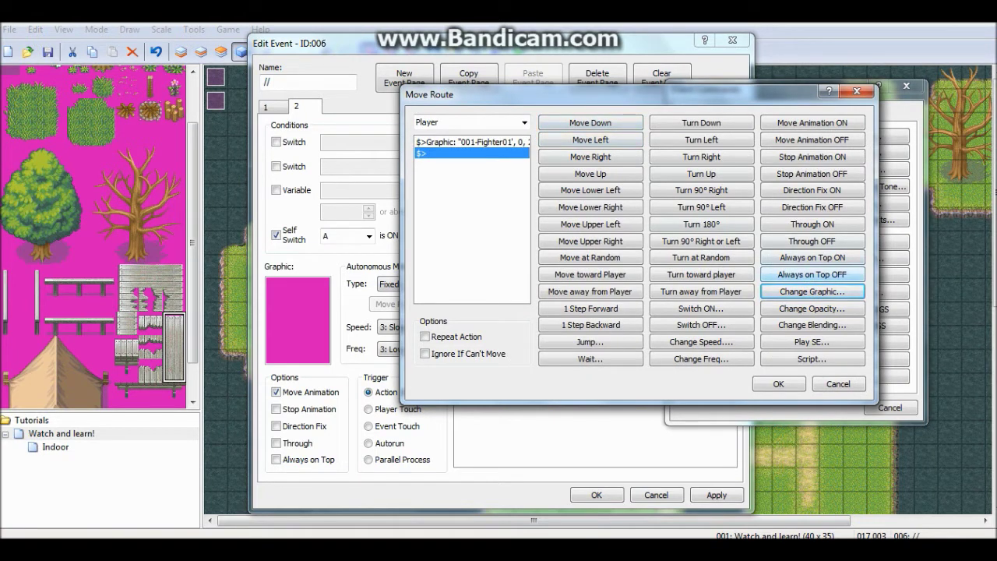
left_click(589, 123)
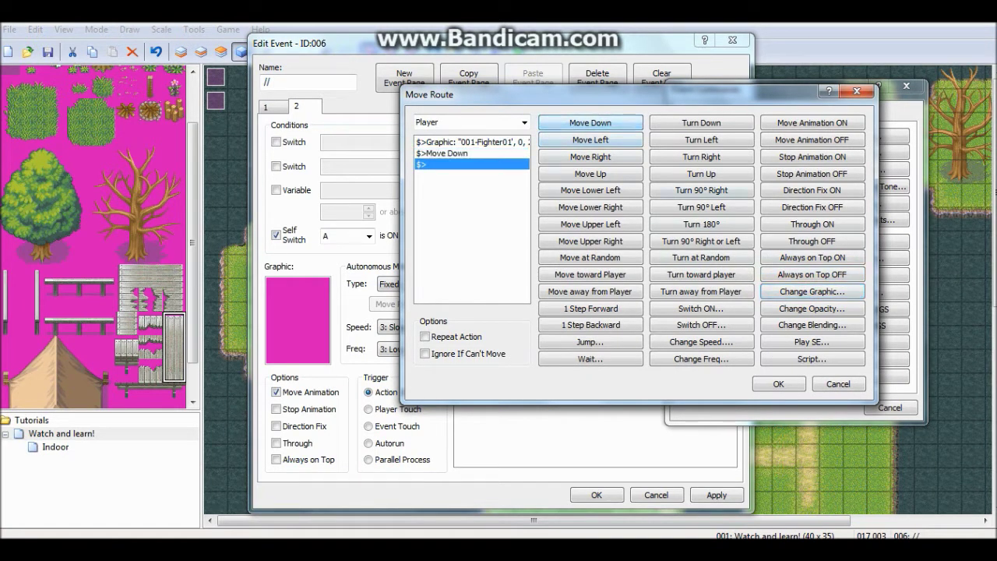
Add a Wait to the Player's move route and set it to 10 frames.
left_click(590, 358)
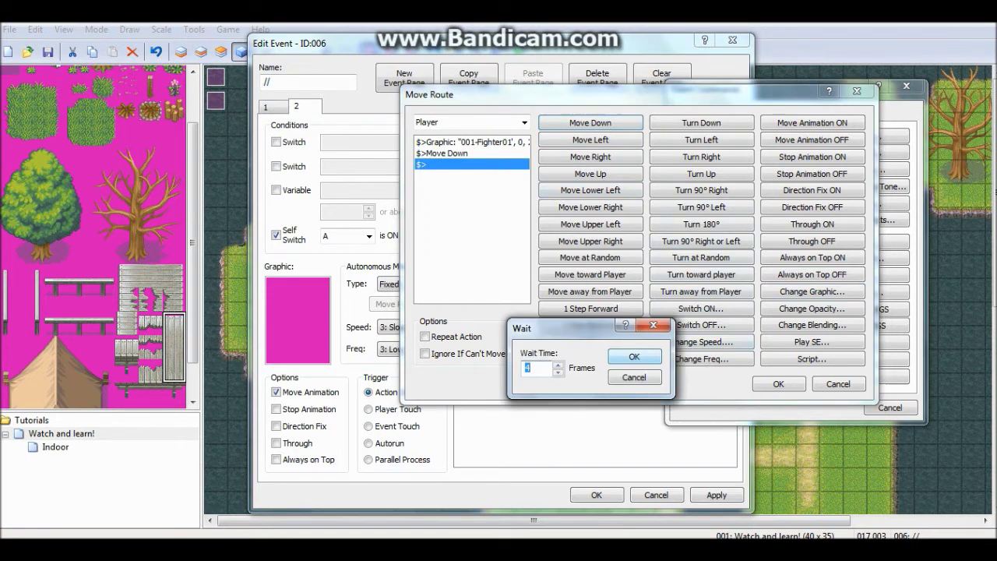
type("1")
left_click(634, 356)
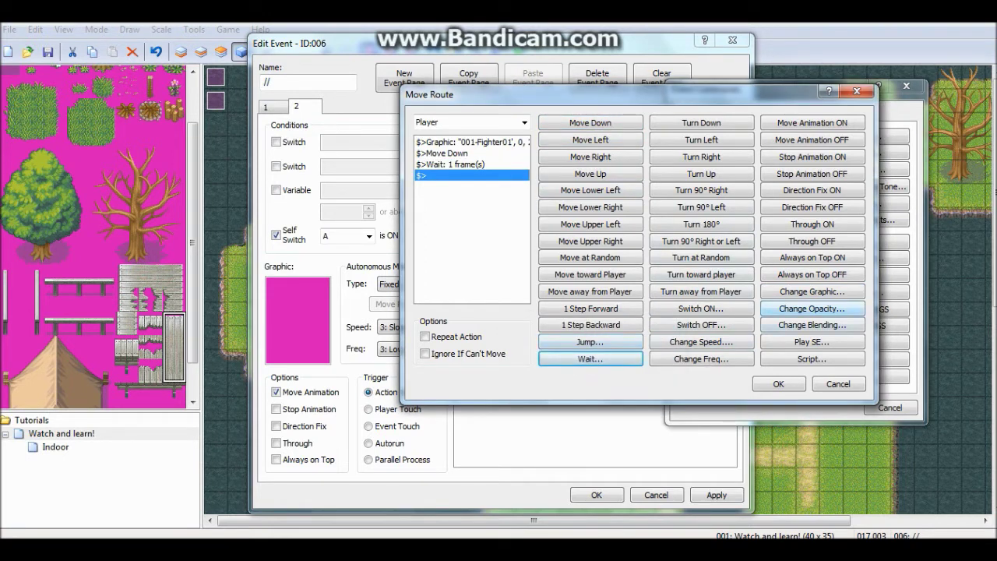
right_click(484, 163)
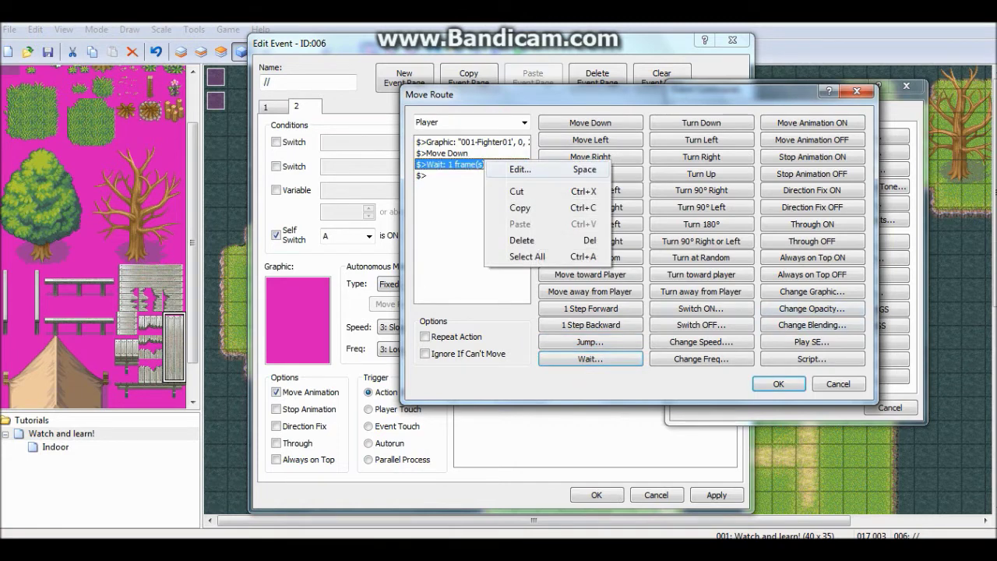
left_click(508, 169)
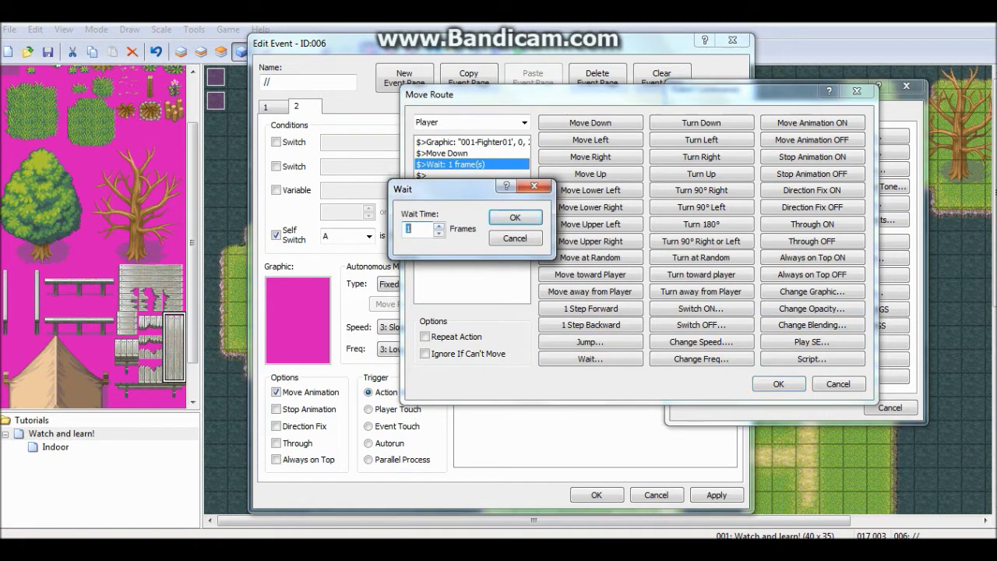
type("10")
key("Return")
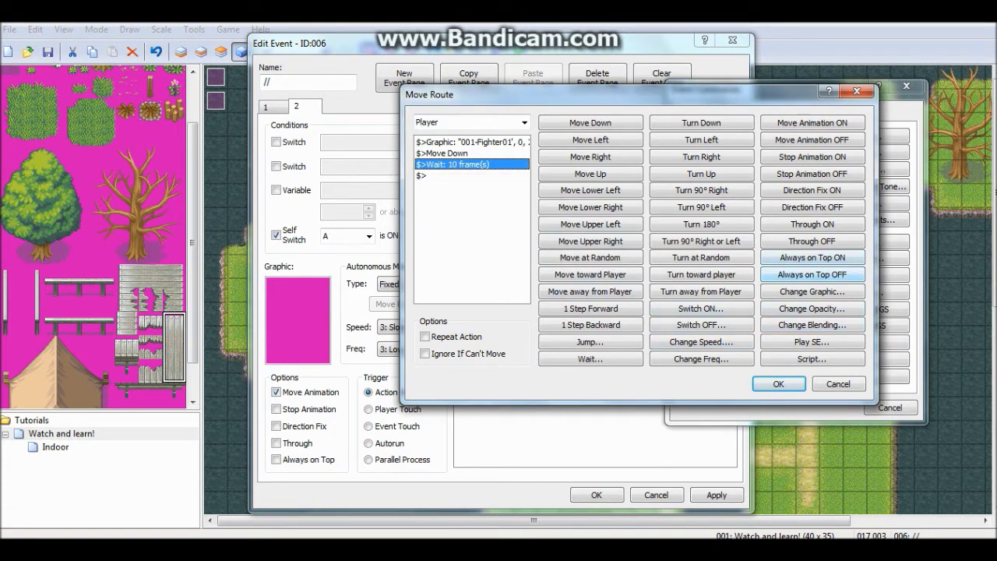
Insert Always on Top OFF and Through OFF before the wait in the Player's move route, and save the route.
left_click(812, 275)
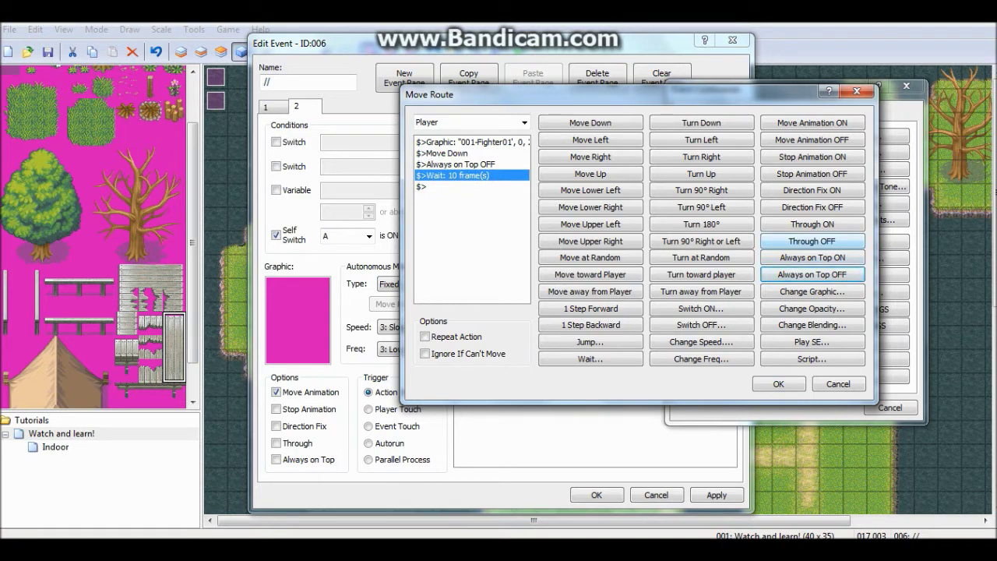
left_click(812, 241)
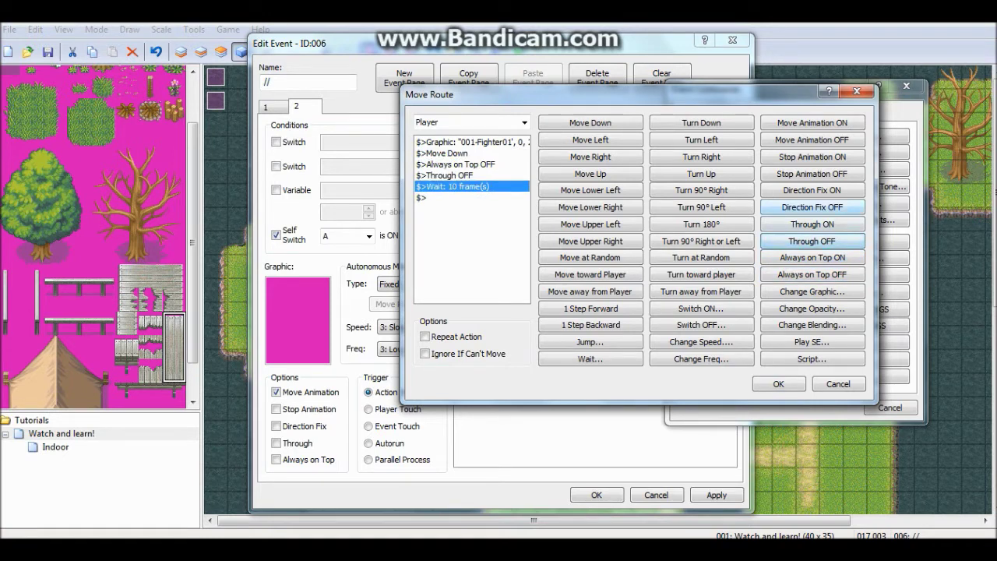
left_click(779, 383)
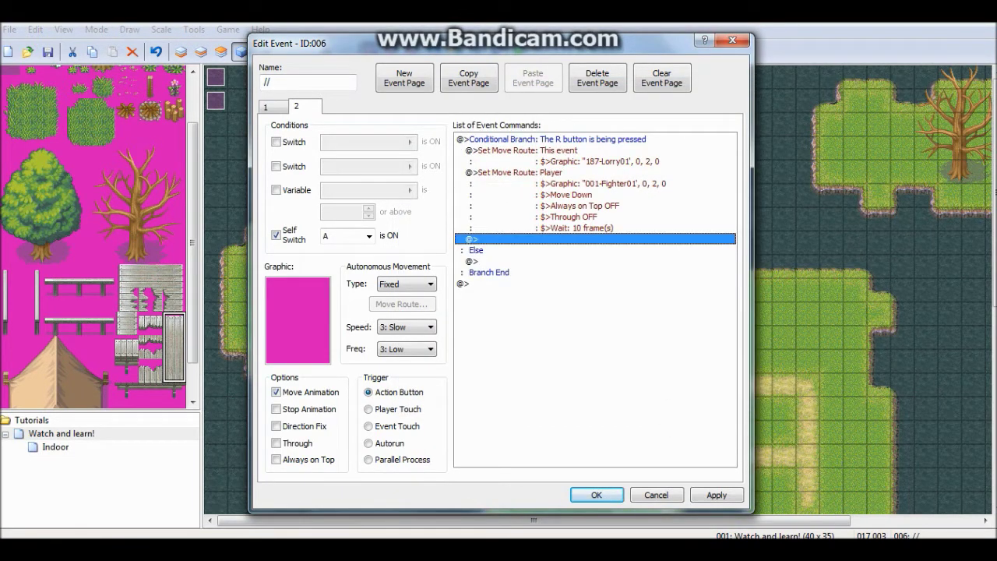
Extend the Lorry01 move route of This event with Move Down, a 4-frame wait and Stop Animation OFF, and apply.
right_click(569, 150)
left_click(599, 182)
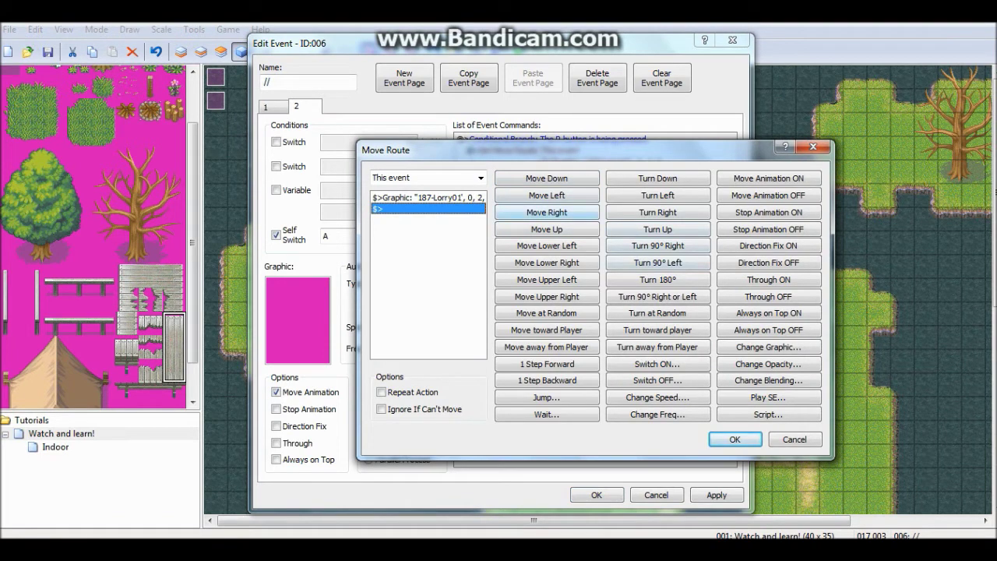
left_click(547, 177)
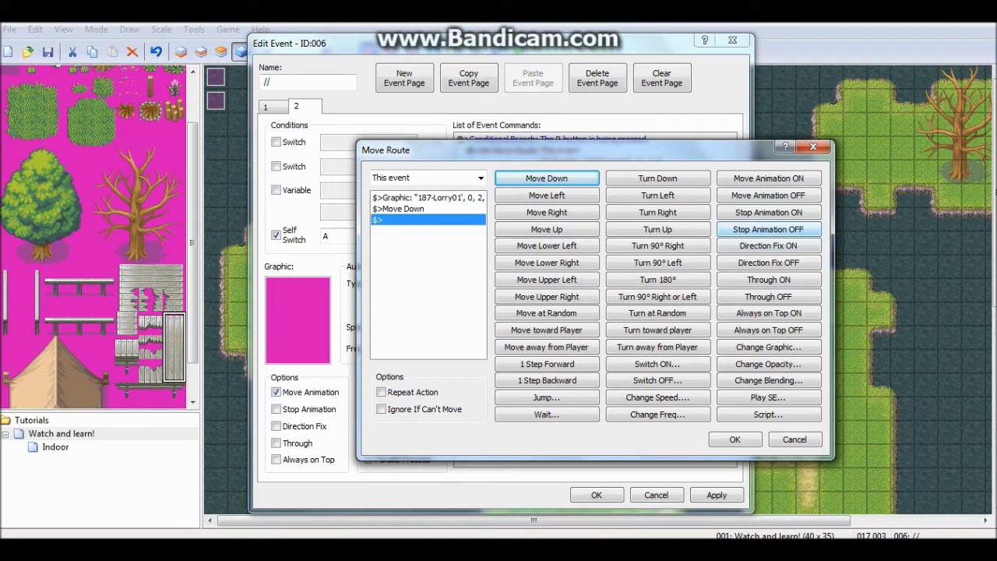
left_click(546, 413)
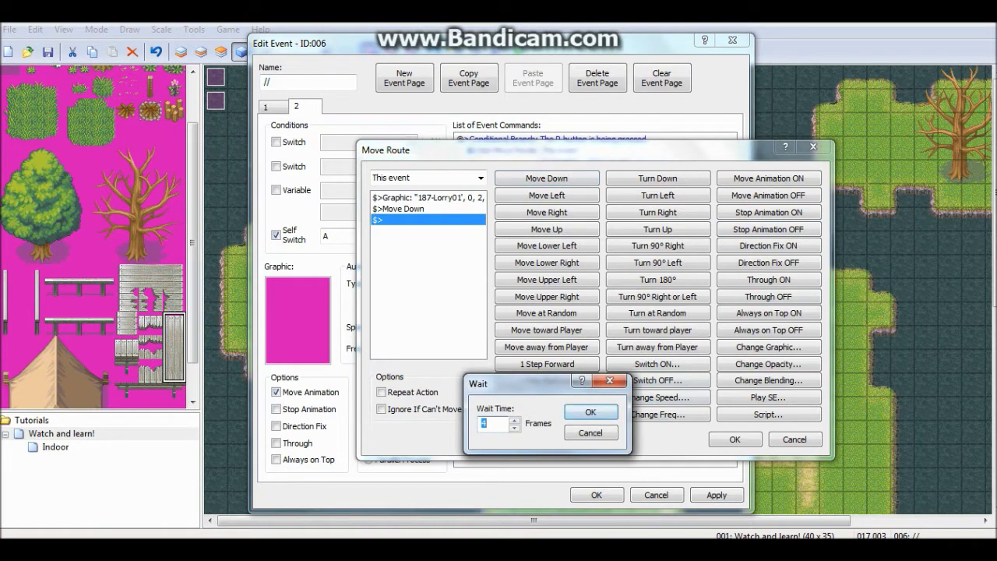
left_click(591, 412)
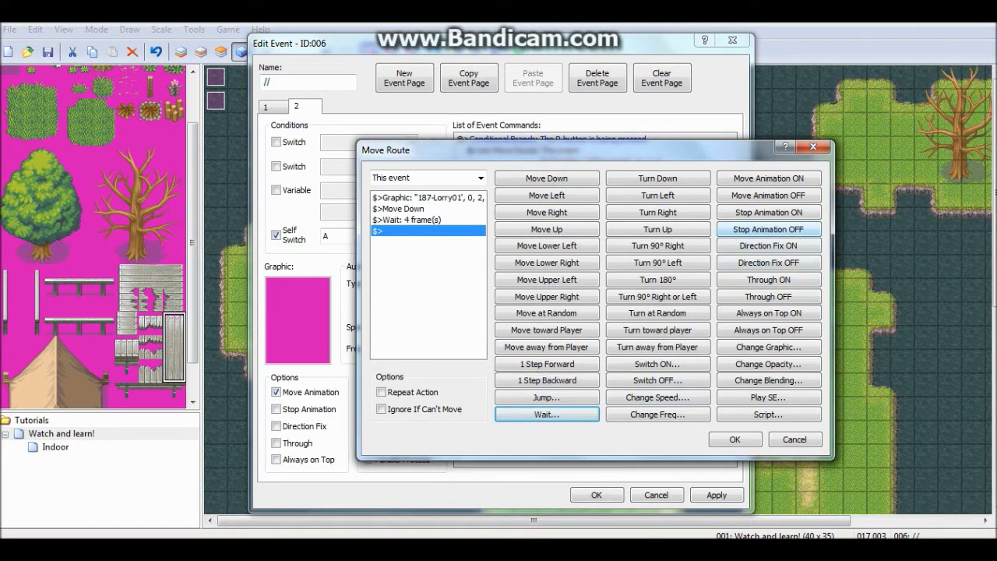
left_click(768, 229)
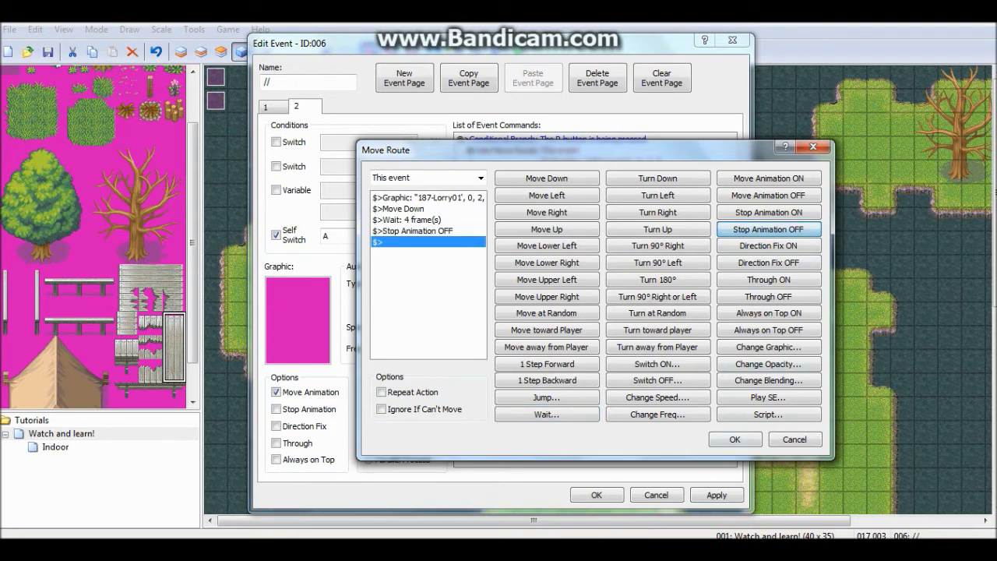
left_click(735, 440)
key("alt+a")
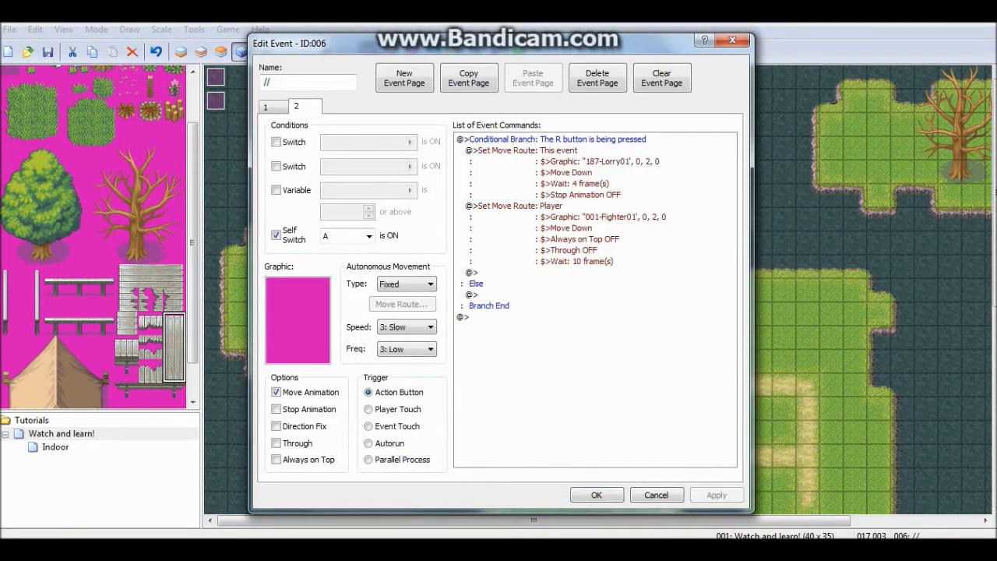
Insert a 4-frame Wait command before the Player's move route, apply, and set the page's trigger to Parallel Process.
right_click(607, 207)
left_click(622, 216)
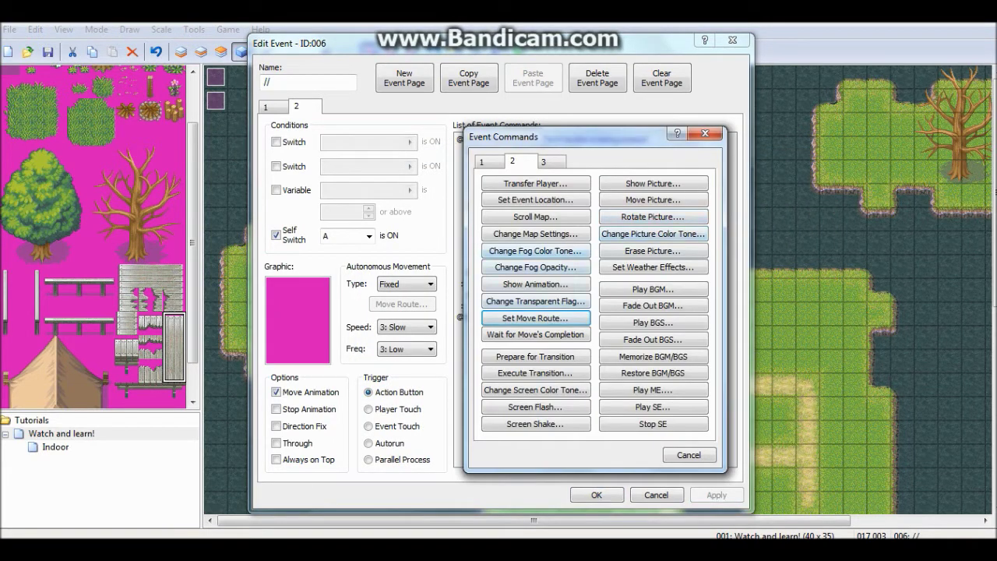
key("ctrl+shift+Tab")
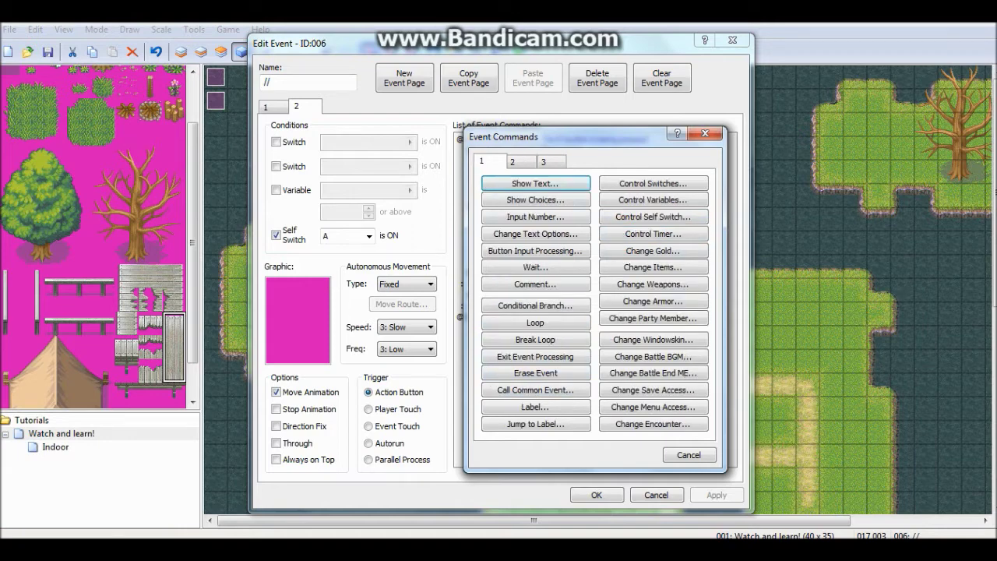
left_click(535, 267)
type("4")
key("Return")
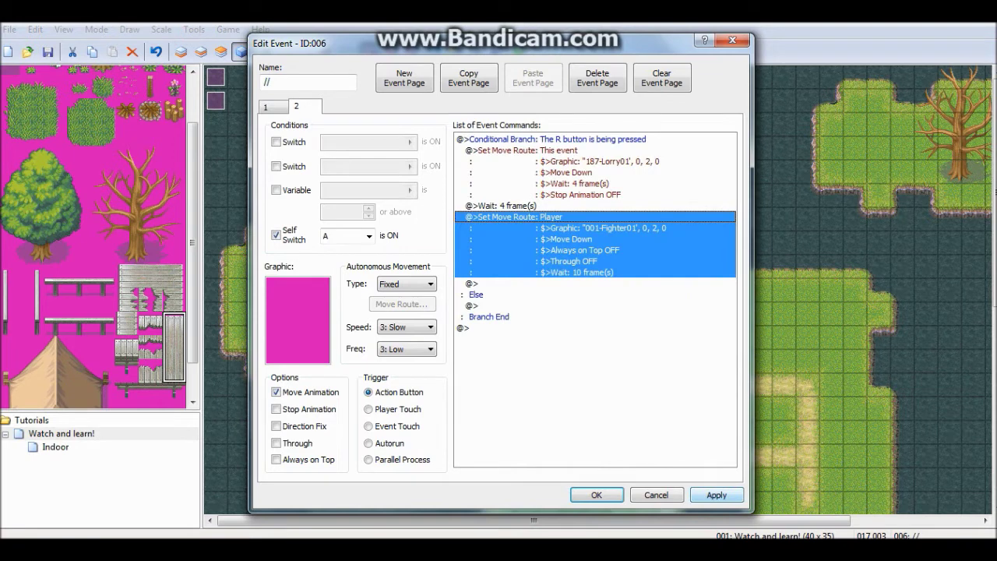
key("alt+a")
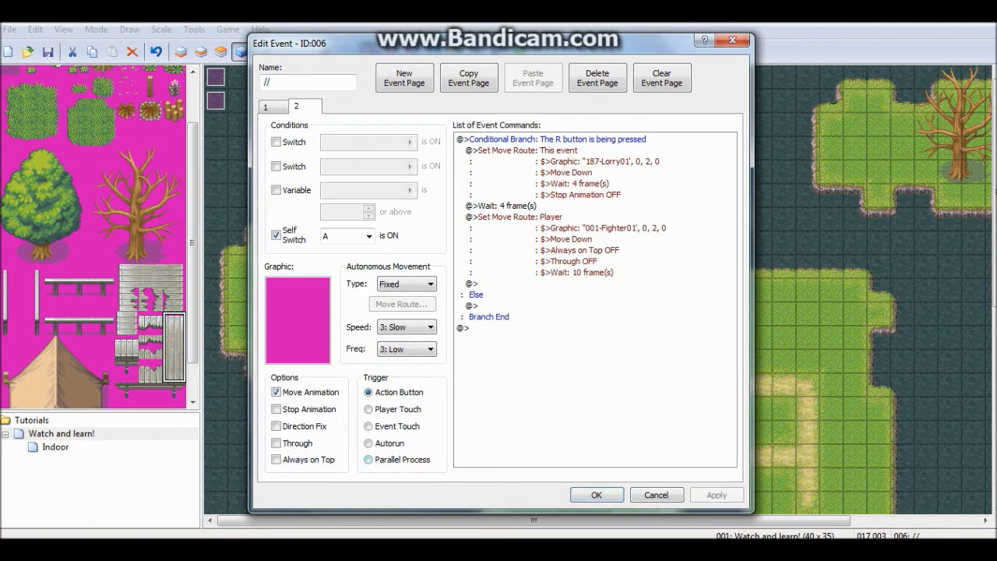
left_click(368, 459)
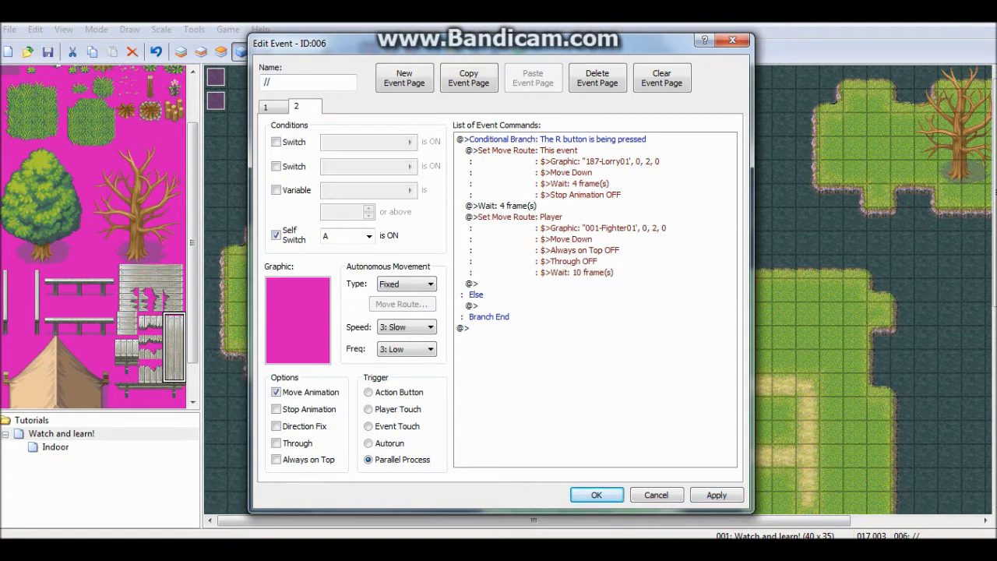
Add a Set Event Location command for This event after the Player's move route, using variables 0001 for Map X and 0002 for Map Y.
double_click(471, 283)
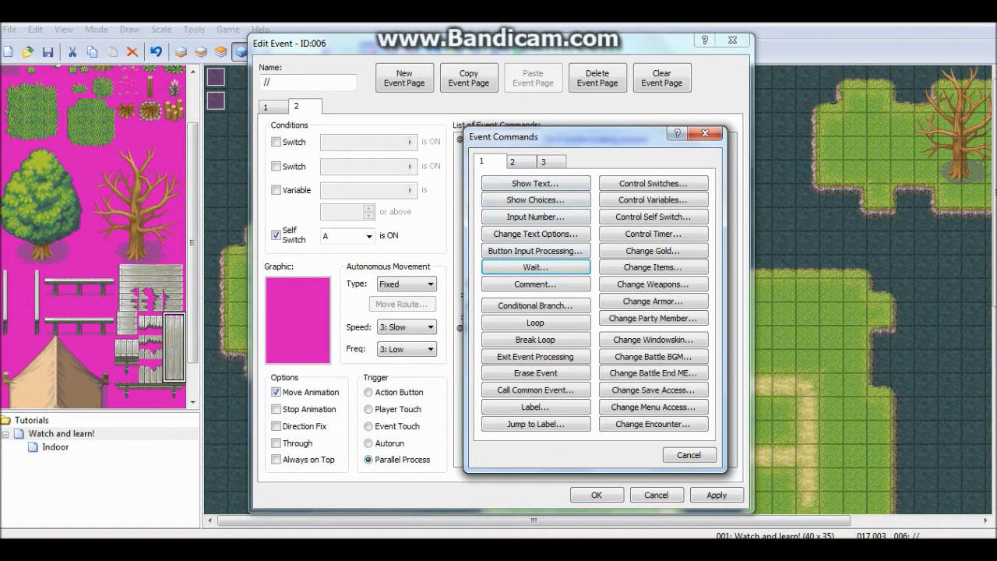
left_click(520, 161)
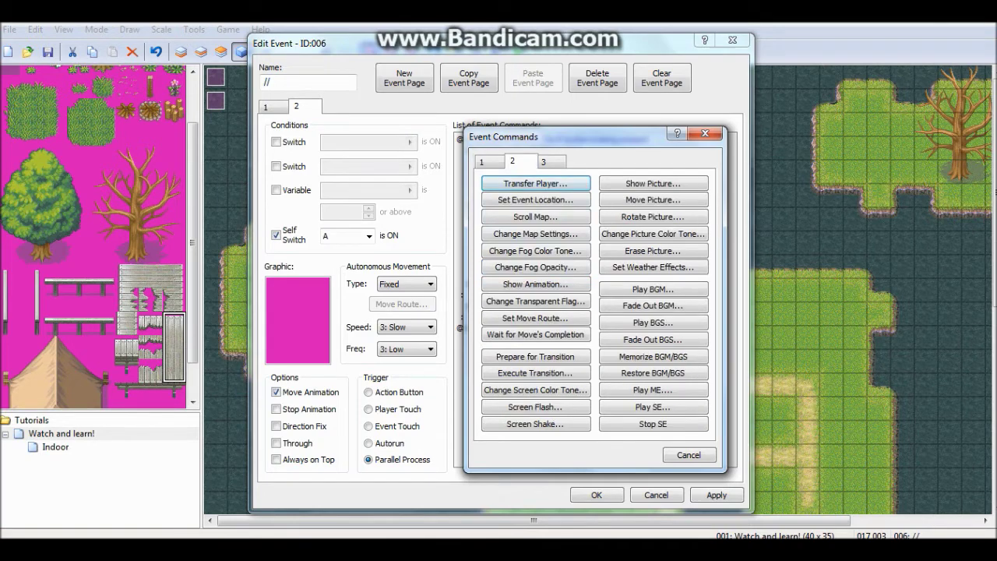
key("Down")
key("Return")
left_click(523, 275)
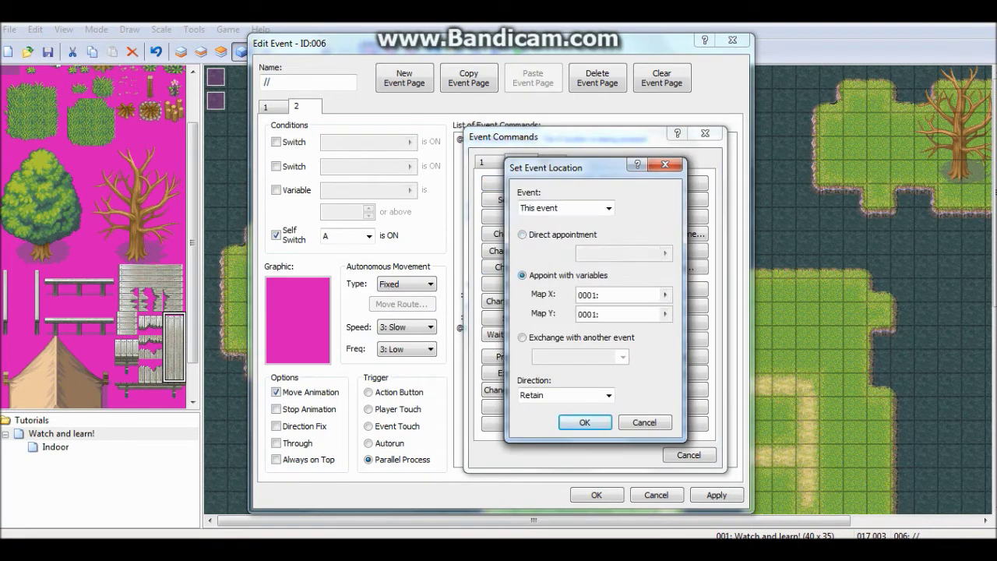
left_click(665, 294)
left_click(550, 458)
left_click(666, 313)
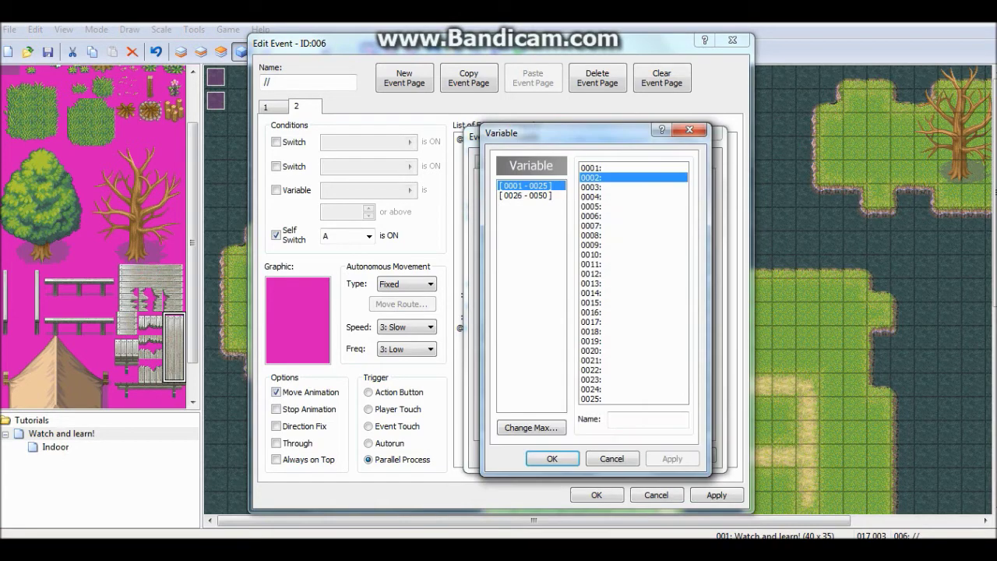
left_click(551, 458)
left_click(586, 422)
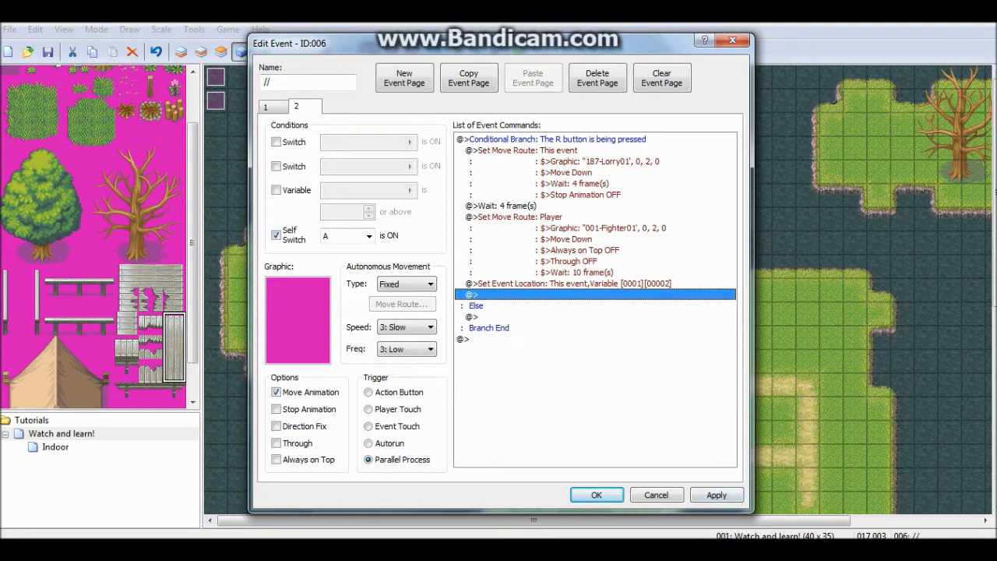
Add a Control Self Switch command setting A to OFF after Set Event Location, apply the change and close the event.
key("Return")
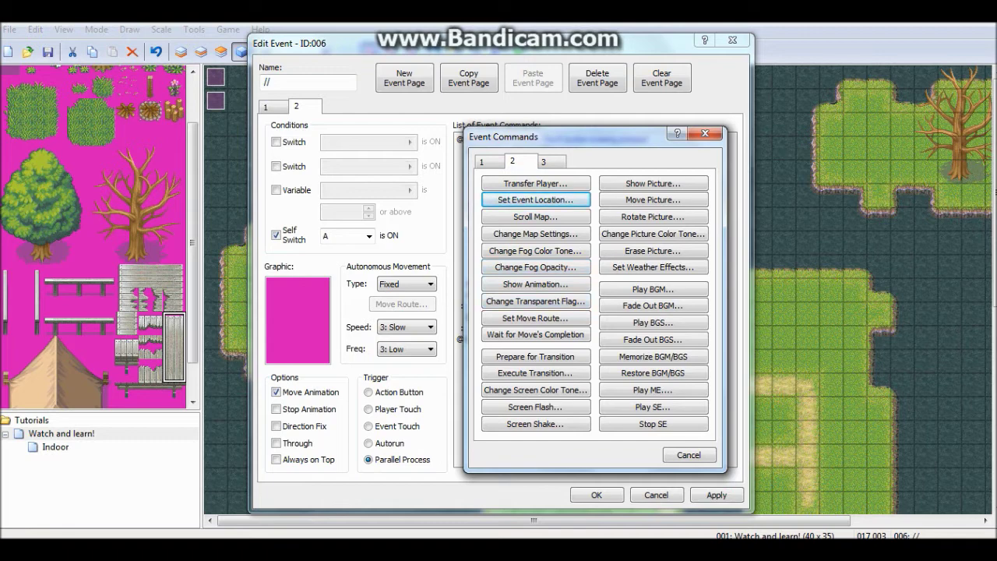
key("ctrl+shift+Tab")
left_click(653, 217)
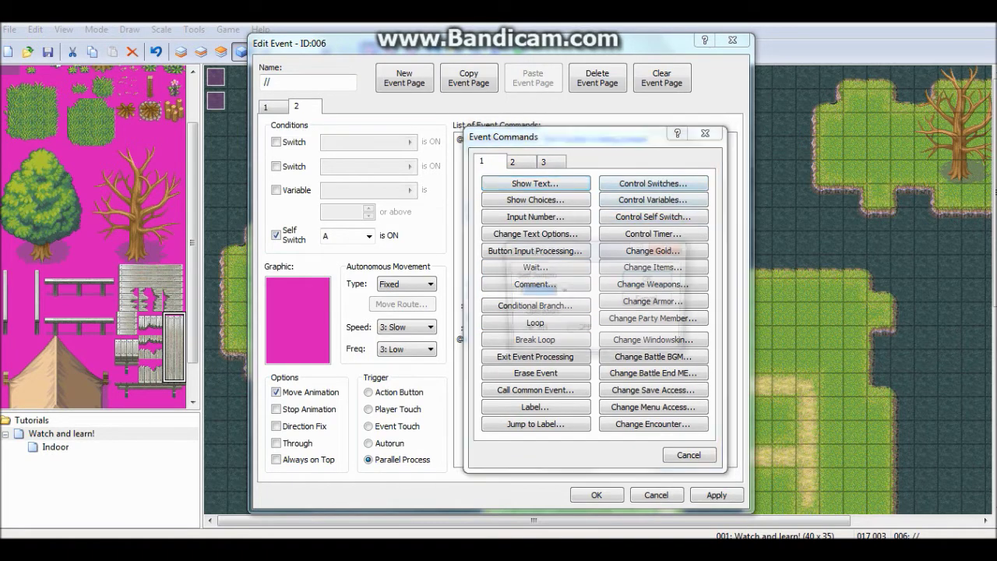
left_click(570, 331)
key("Return")
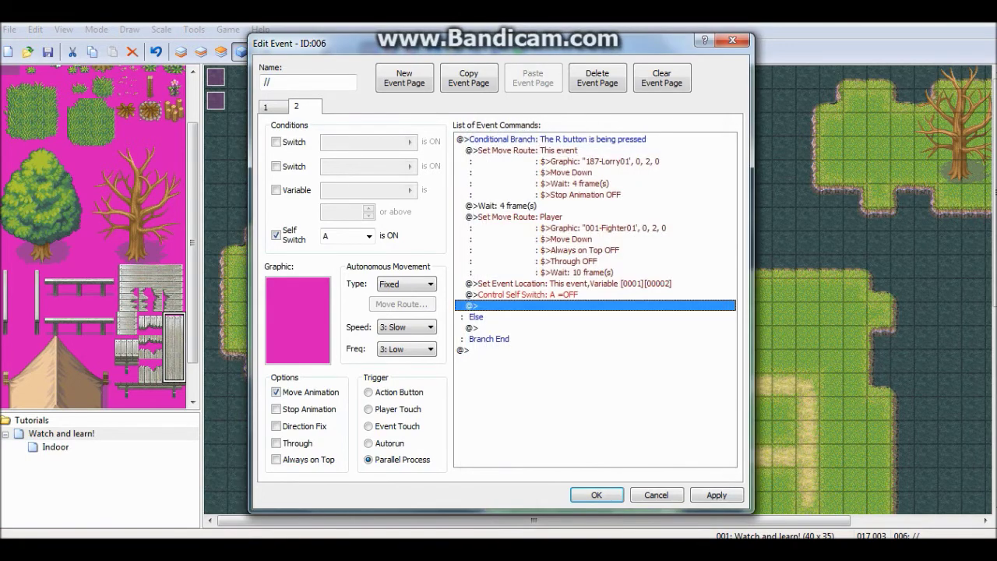
key("alt+a")
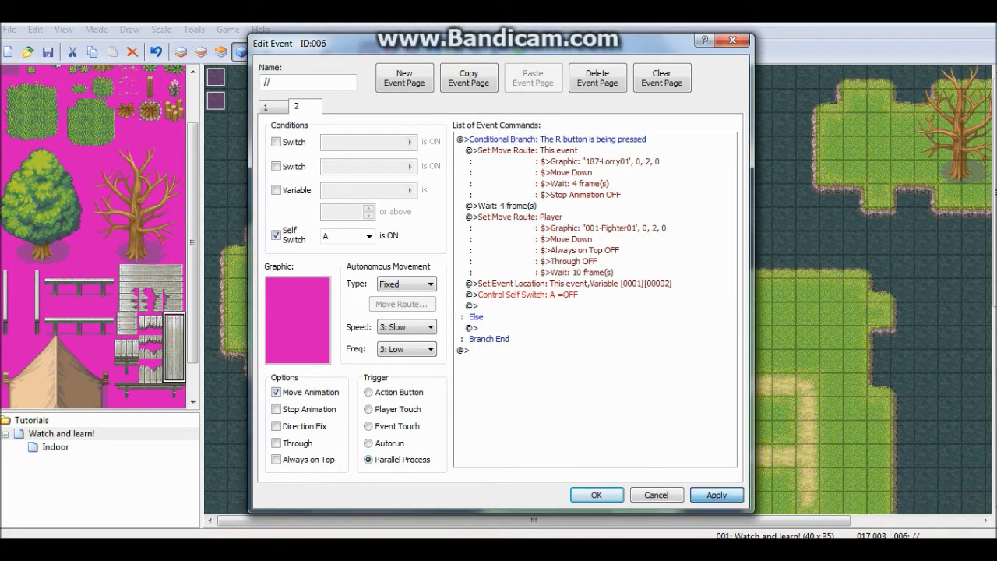
key("Return")
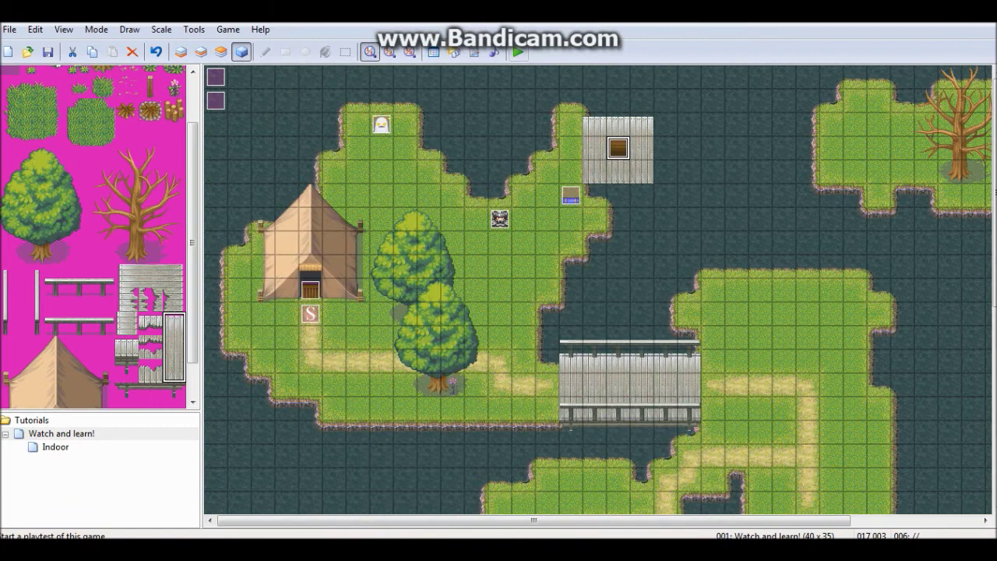
Save the Tutorials project, start a playtest and begin a new game up to the name entry.
left_click(518, 52)
left_click(440, 313)
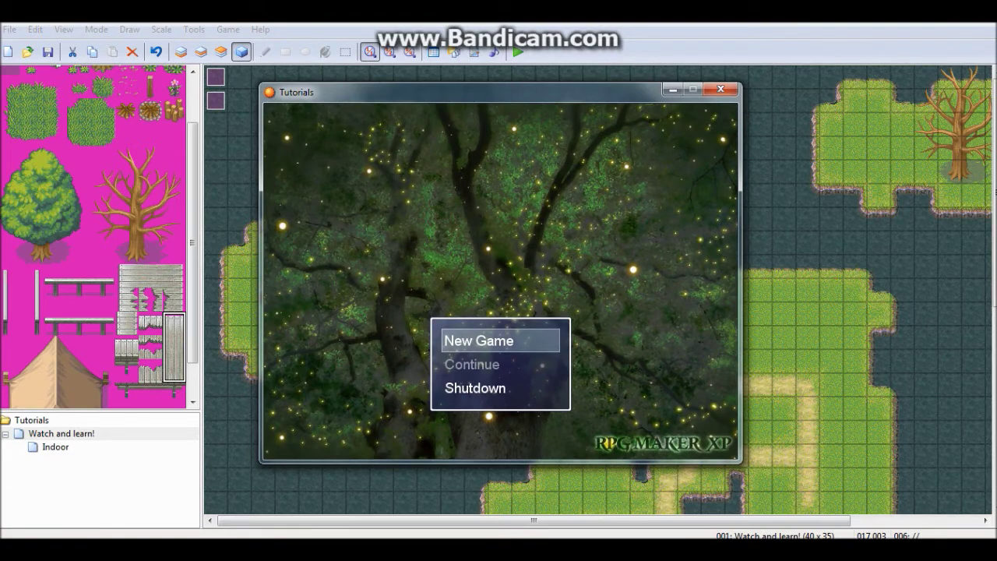
key("Return")
key("Return")
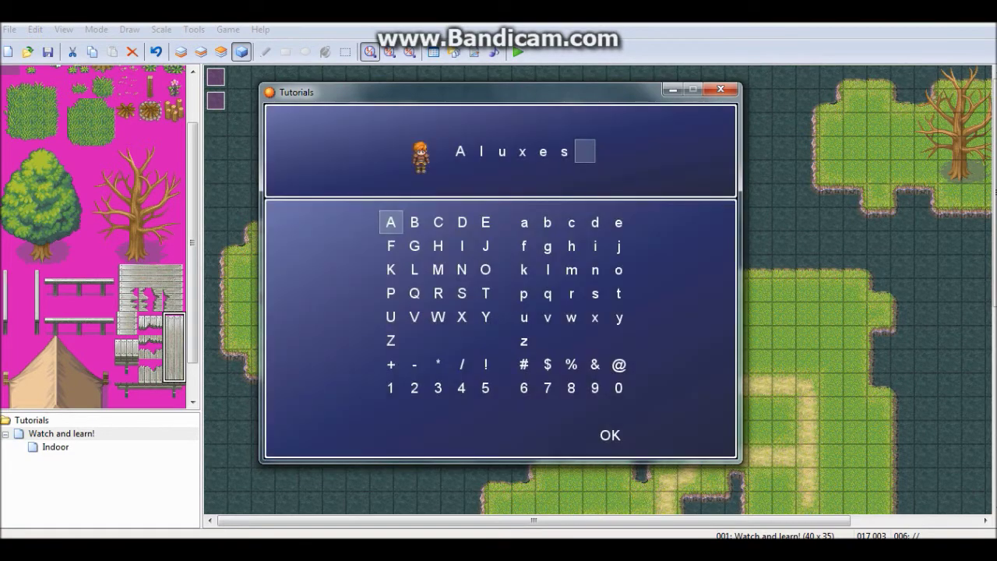
Enable Smooth Mode and Reduce Screen Flickering in the playtest's Game Properties and confirm.
key("F1")
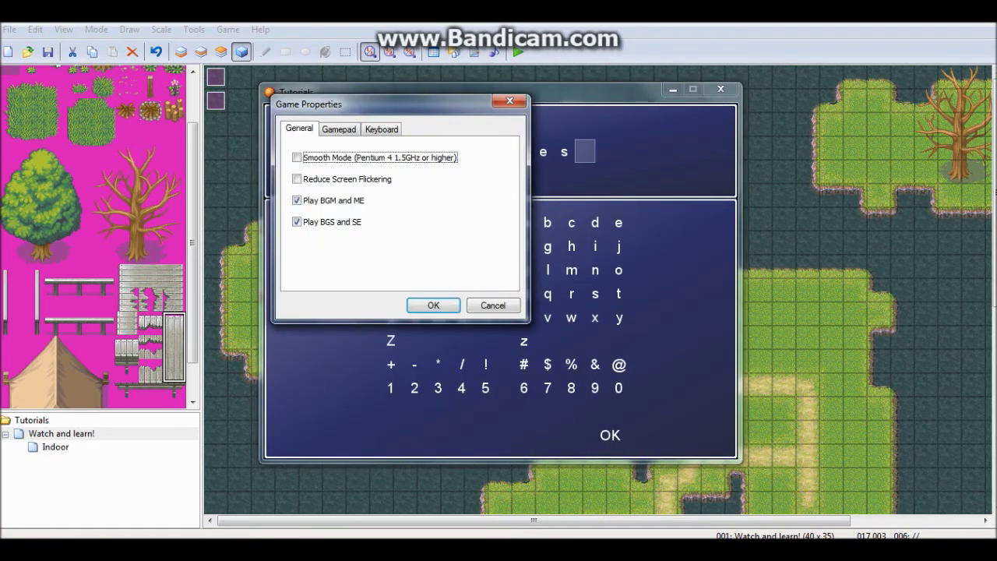
key("space")
key("Tab")
key("space")
key("Tab")
key("Tab")
key("Tab")
key("Return")
Shorten the hero's name to Alu, confirm it and advance through the intro message.
key("Escape")
key("Escape")
key("Escape")
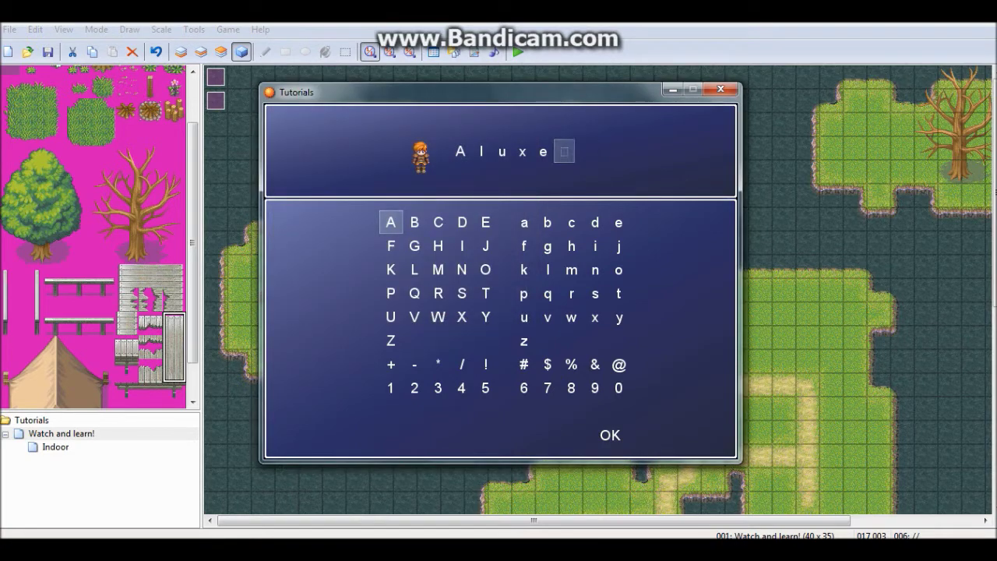
key("Up")
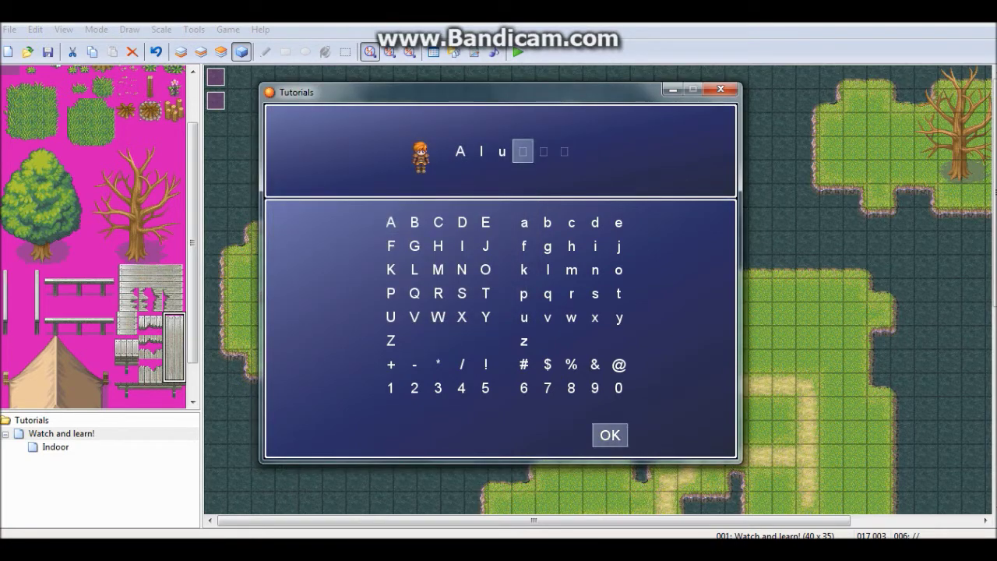
key("Return")
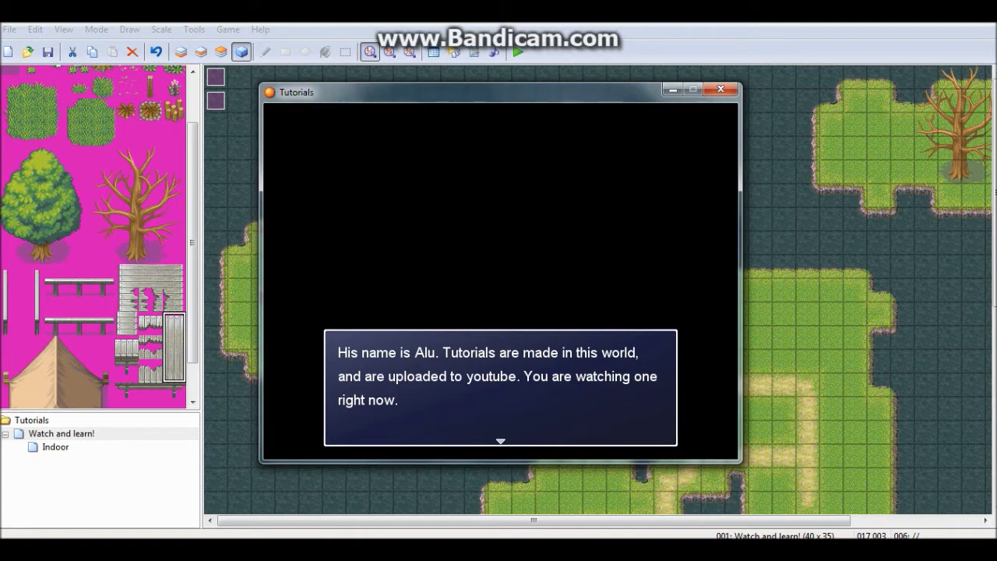
key("Return")
key("Return")
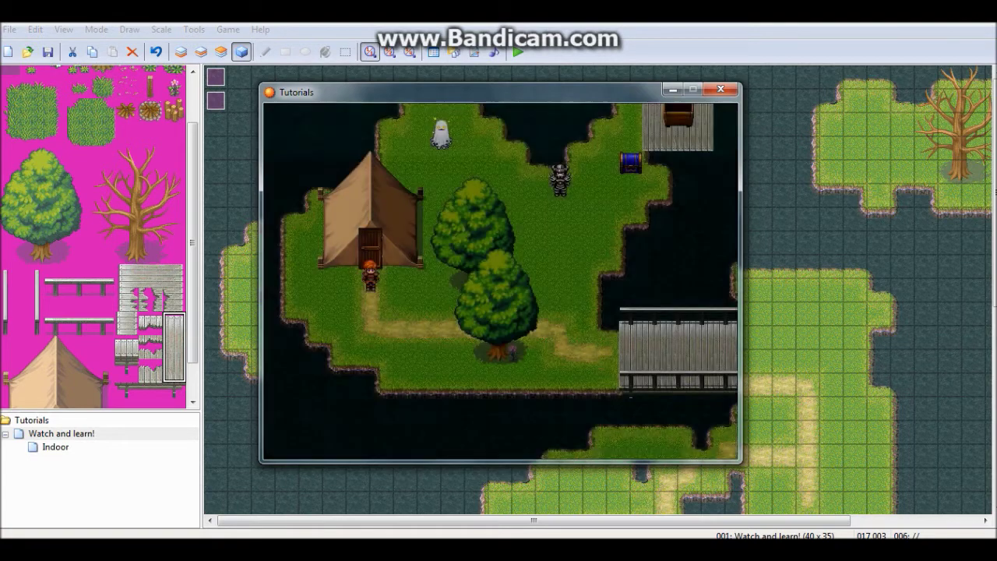
Walk the hero from the tent past the trees and the armored character to the blue chest.
key("Down")
key("Right")
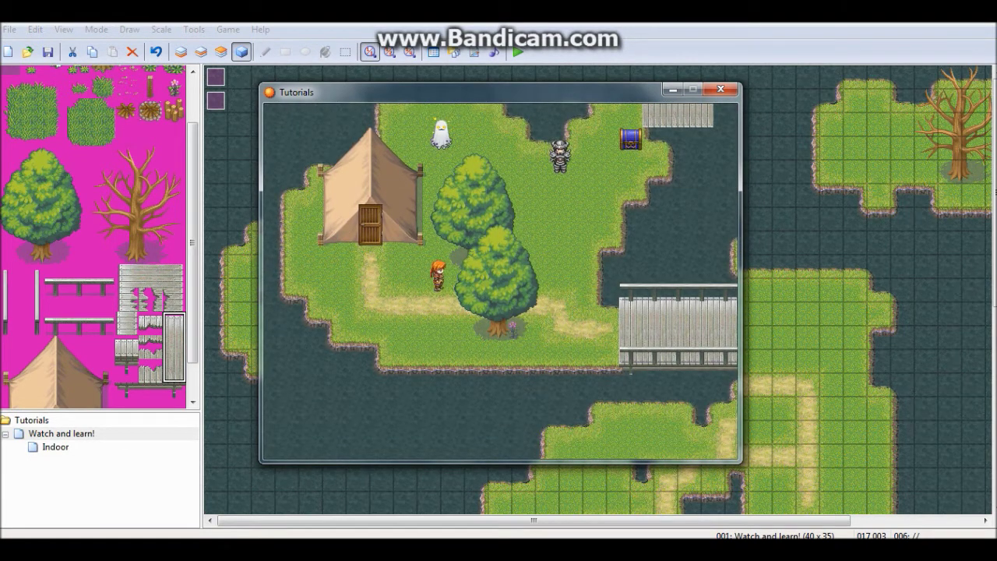
key("Right")
key("Up")
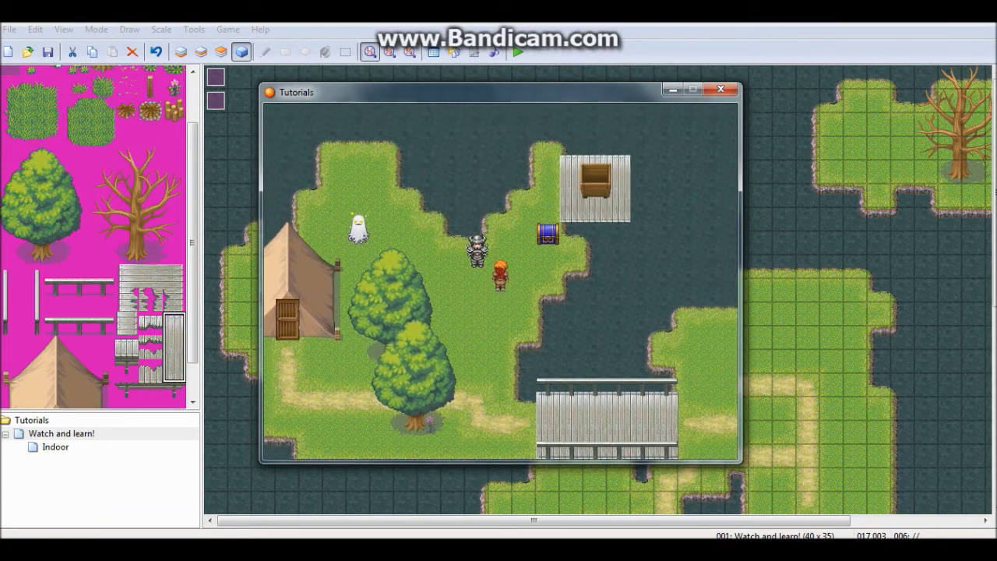
key("Return")
key("Return")
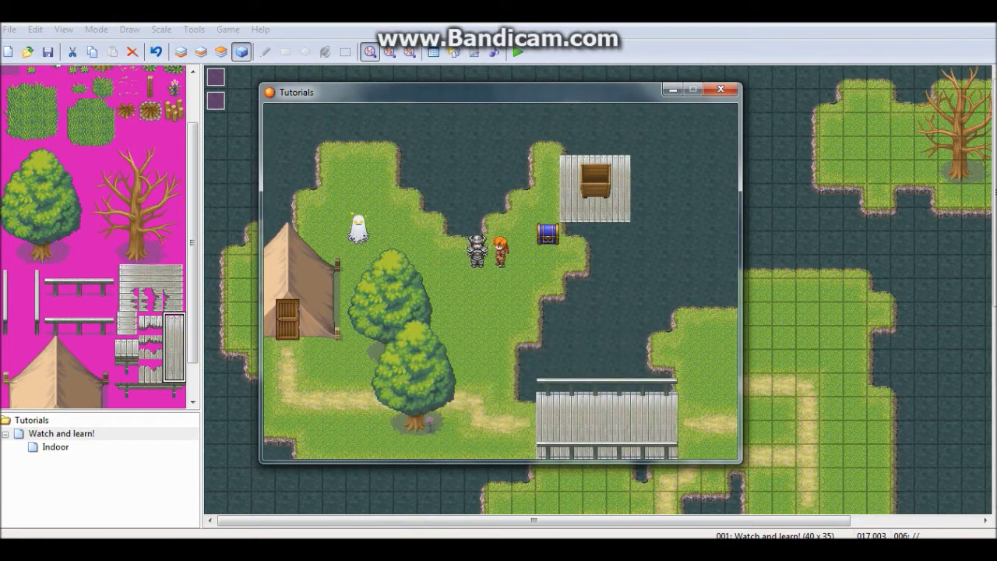
key("Right")
key("Up")
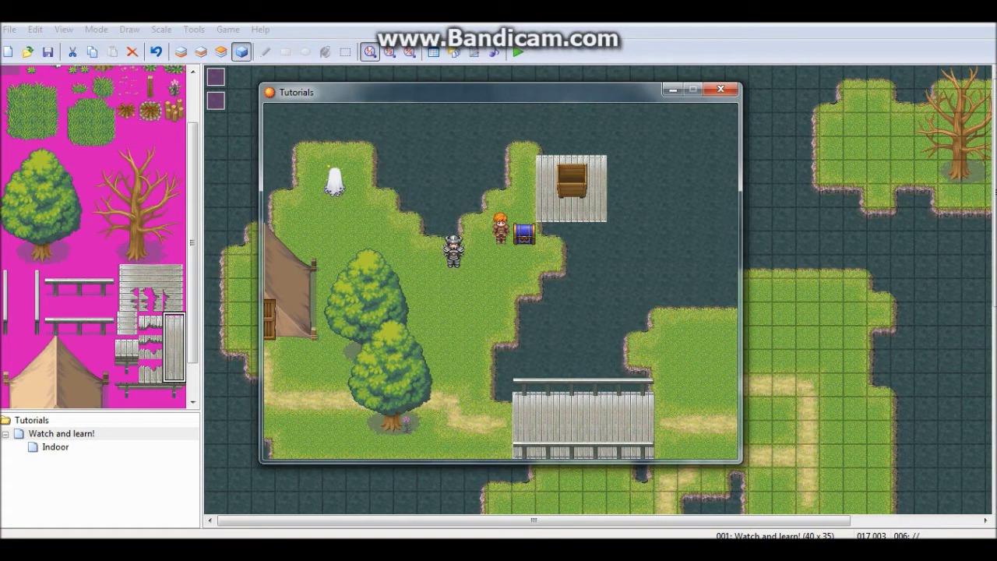
Walk around the chest onto the dock, board the lorry and ride it to the bridge.
key("Left")
key("Up")
key("Right")
key("Right")
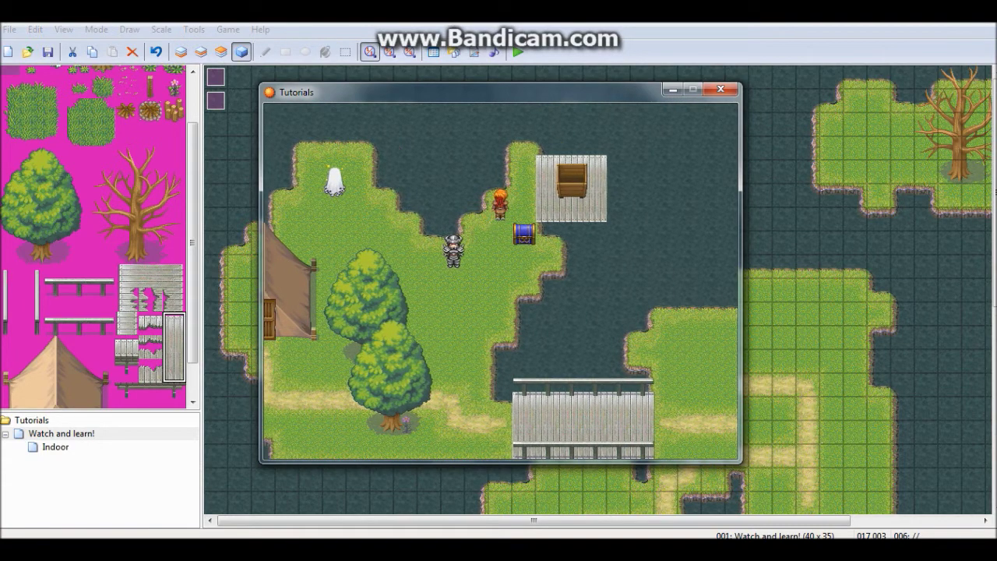
key("Up")
key("Up")
key("Right")
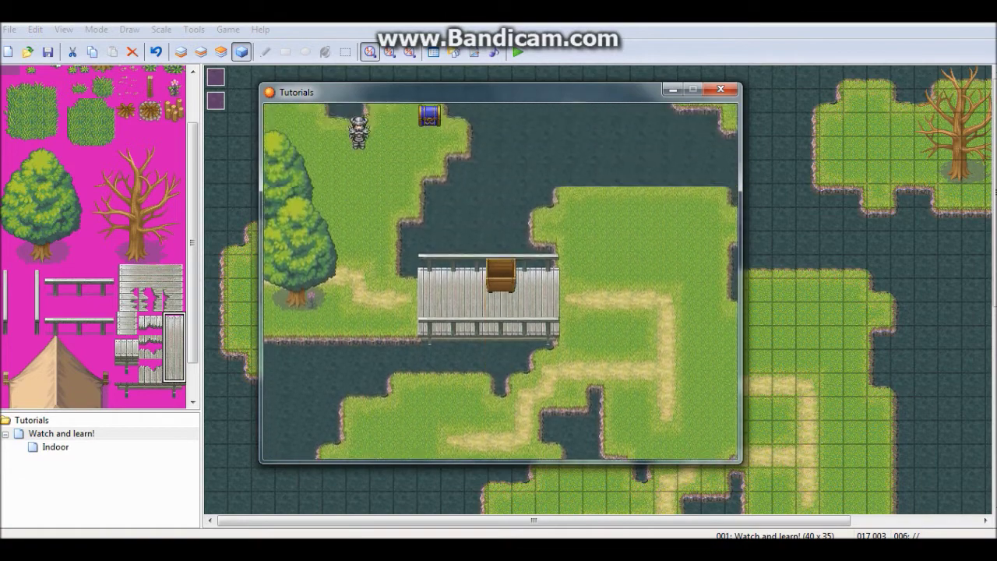
Check which keyboard key is assigned to the R button in the Game Properties, leaving the assignments as they are.
key("Escape")
key("Escape")
key("F1")
left_click(382, 128)
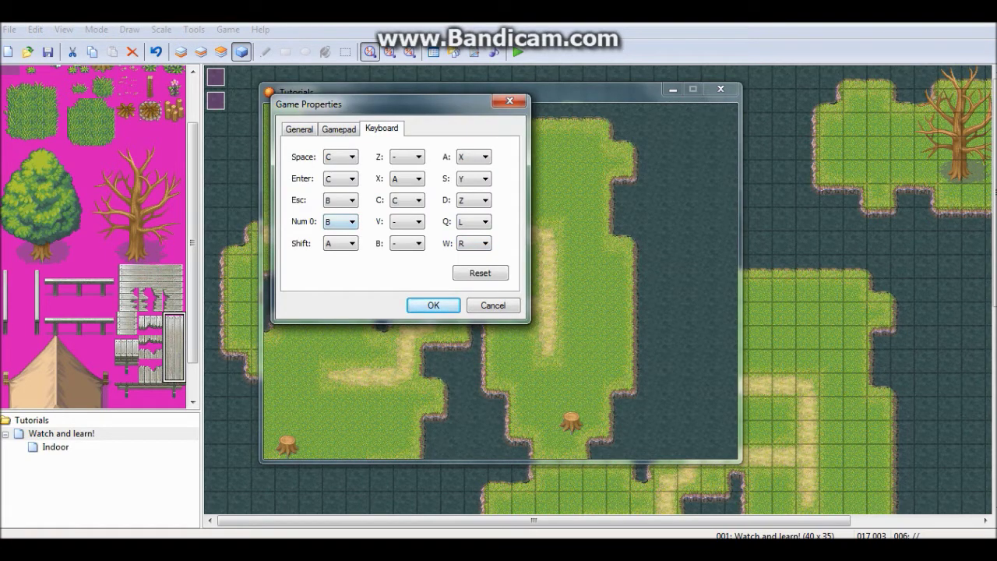
key("Escape")
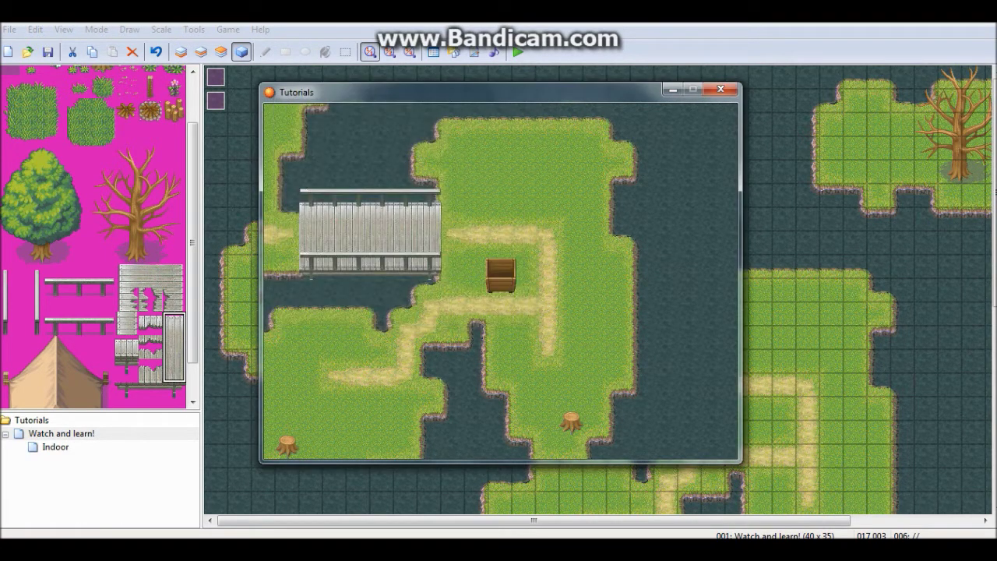
Test leaving the lorry on the grass and walking around it, and end the playtest.
key("Down")
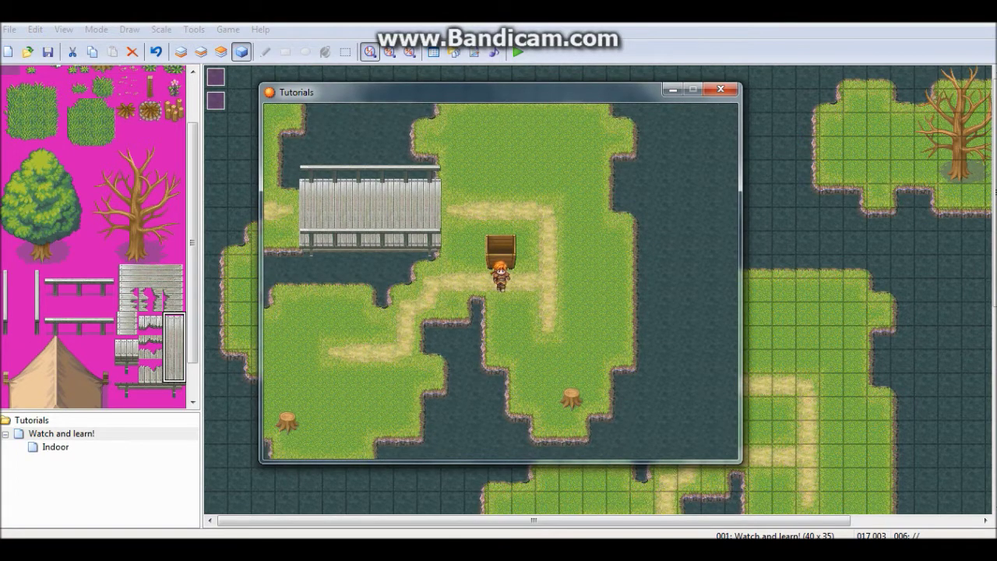
key("Right")
key("Left")
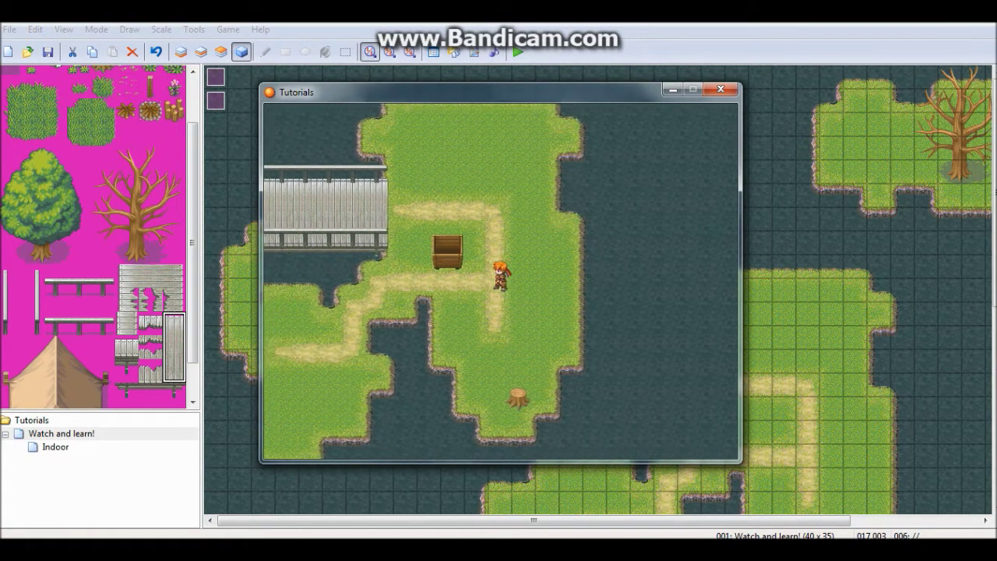
key("Right")
key("Down")
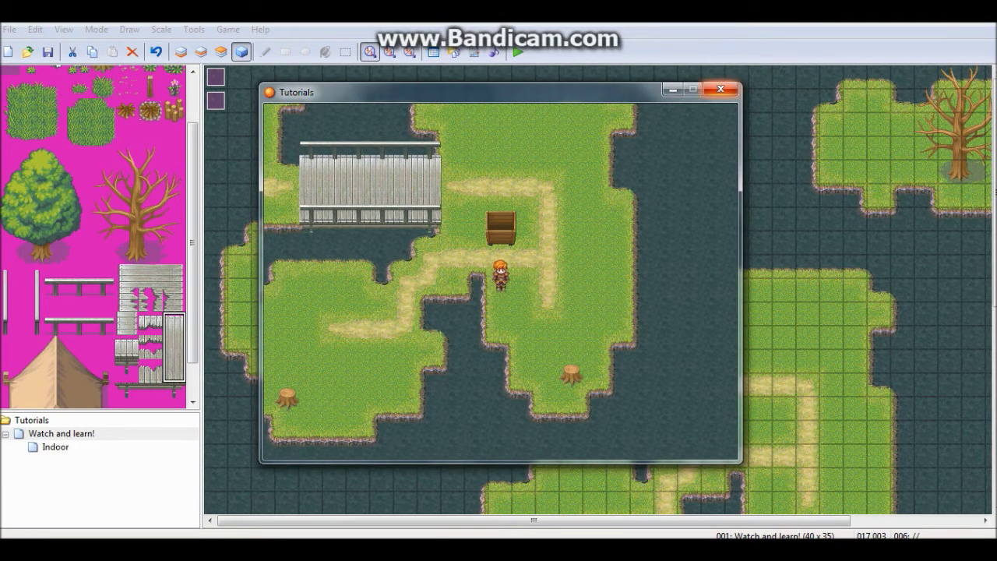
left_click(720, 88)
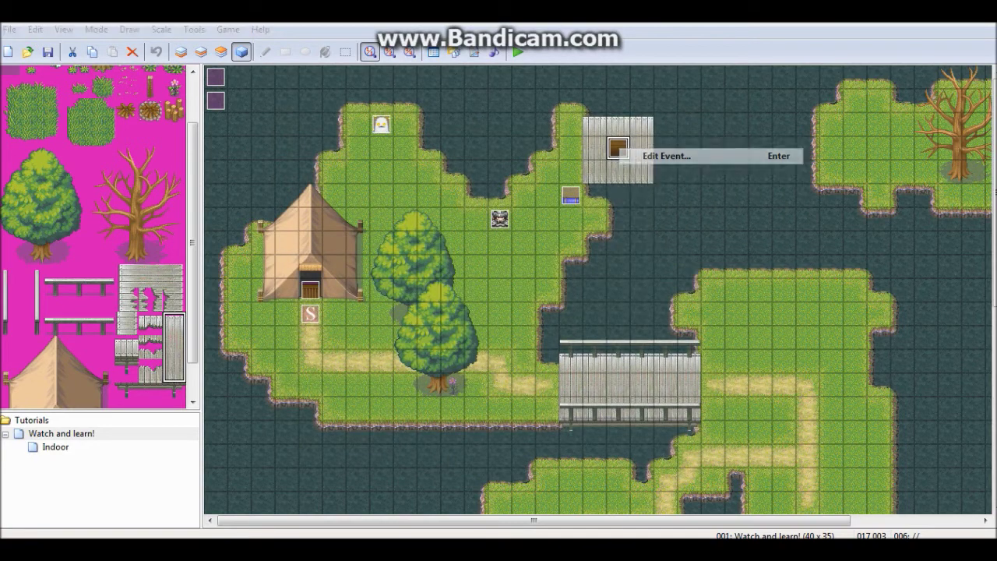
Add Stop Animation OFF to the end of the Player's move route on page 2 of the dock lorry event.
double_click(618, 148)
left_click(296, 106)
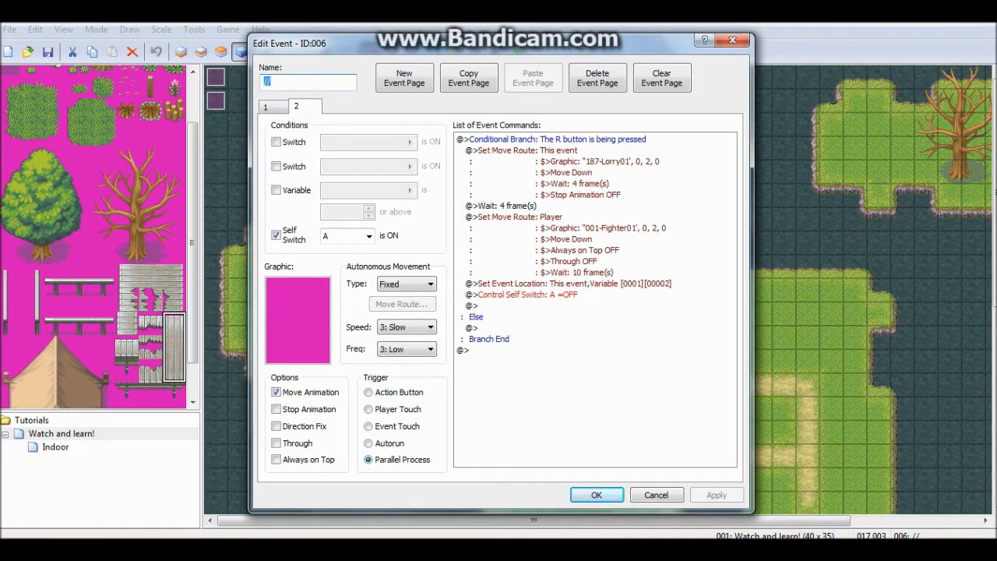
left_click(499, 139)
right_click(567, 223)
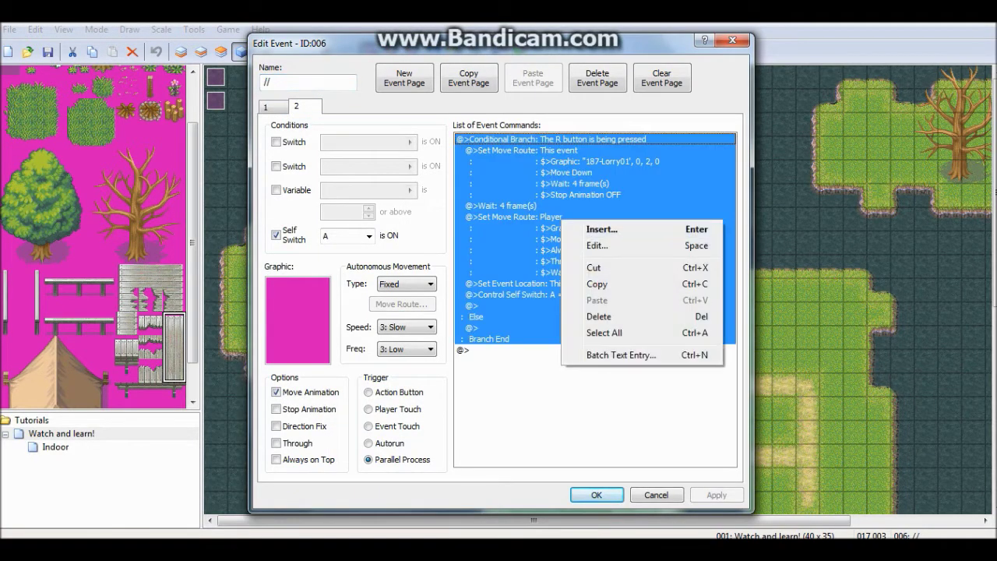
left_click(551, 218)
right_click(551, 220)
left_click(507, 227)
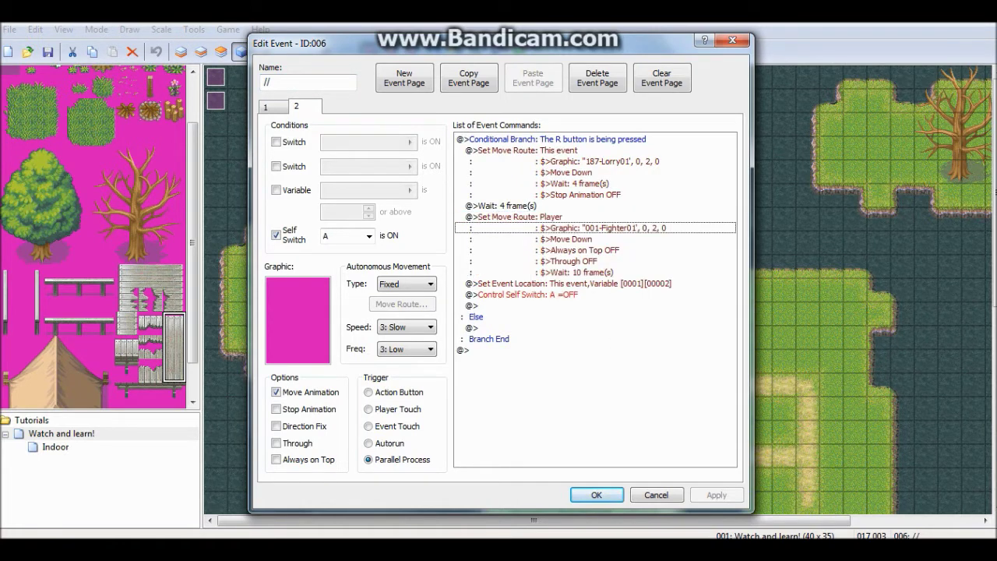
right_click(531, 218)
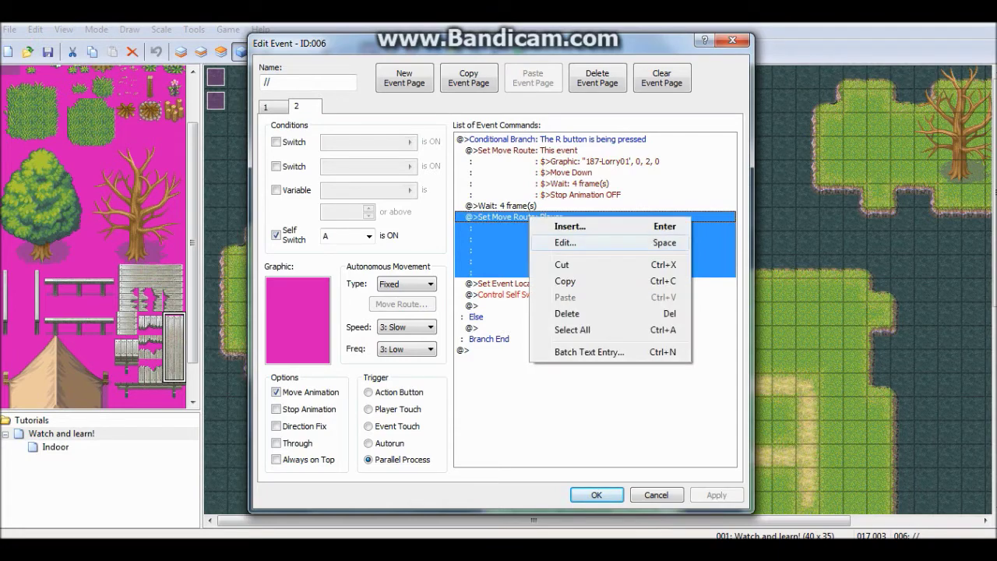
left_click(566, 242)
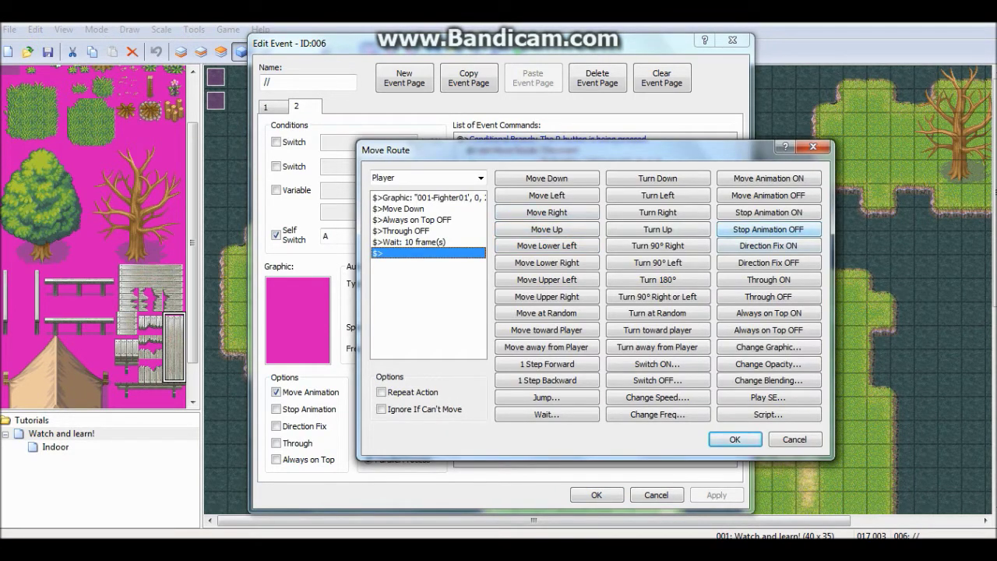
left_click(769, 229)
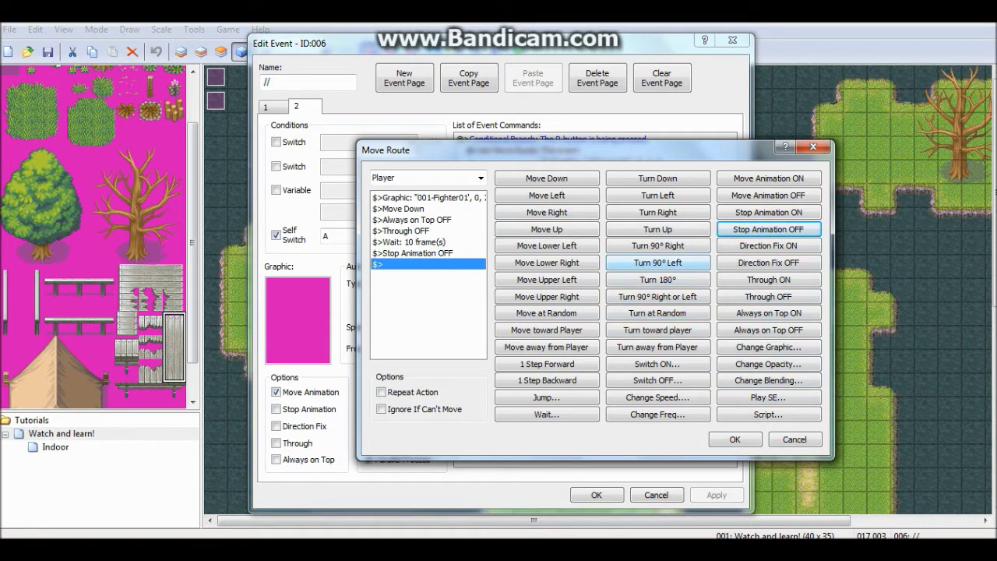
Add Change Speed 4 to the end of the Player's move route, and save the route and event.
left_click(658, 397)
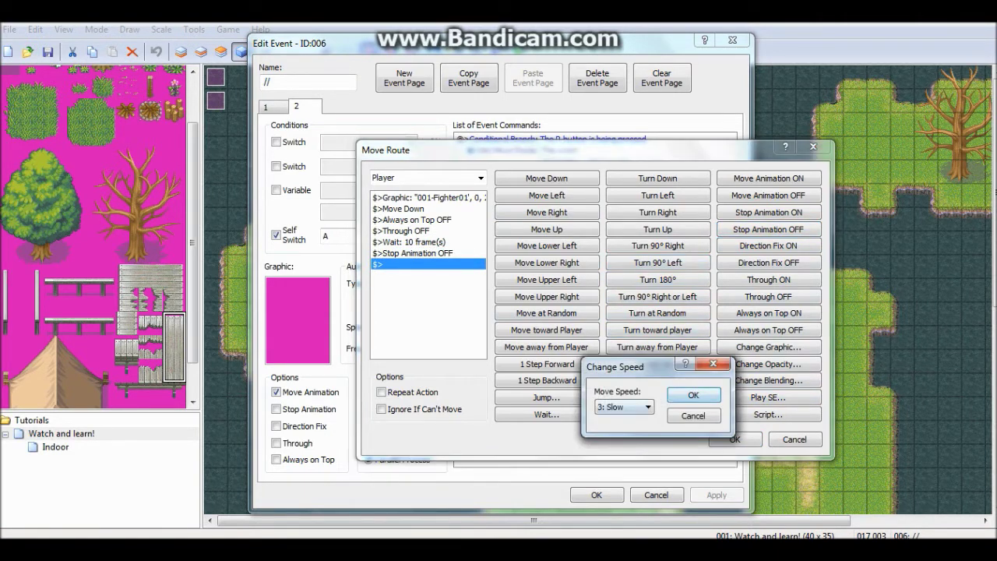
left_click(624, 407)
left_click(616, 451)
left_click(694, 395)
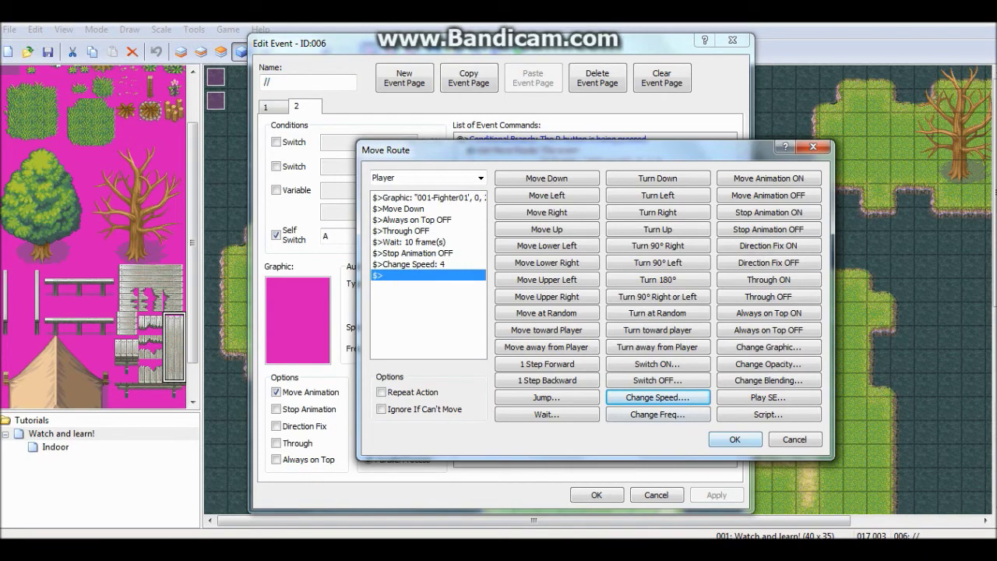
key("Return")
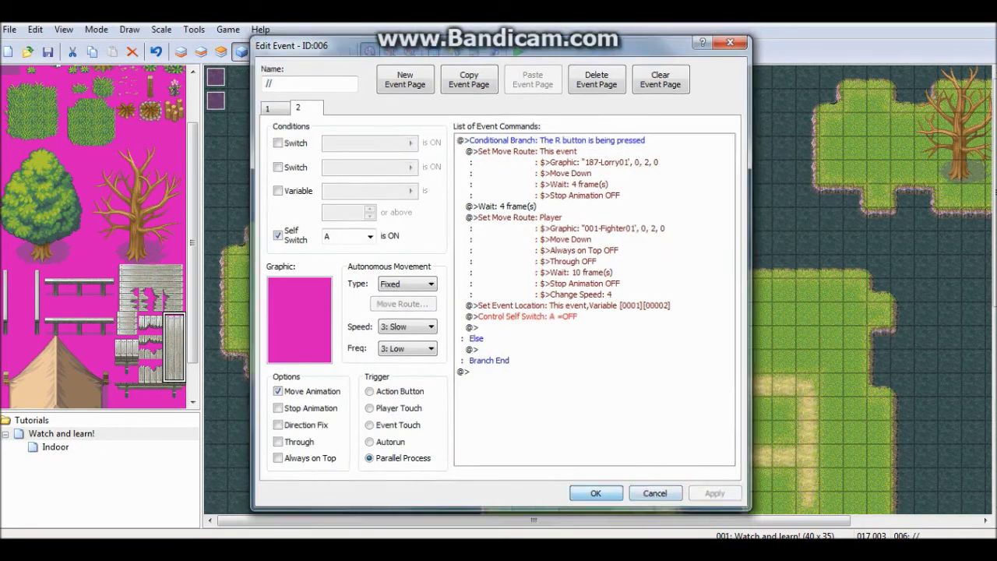
key("Return")
Save the project, start another playtest and begin a new game with the default hero name, advancing through the intro.
key("alt+F4")
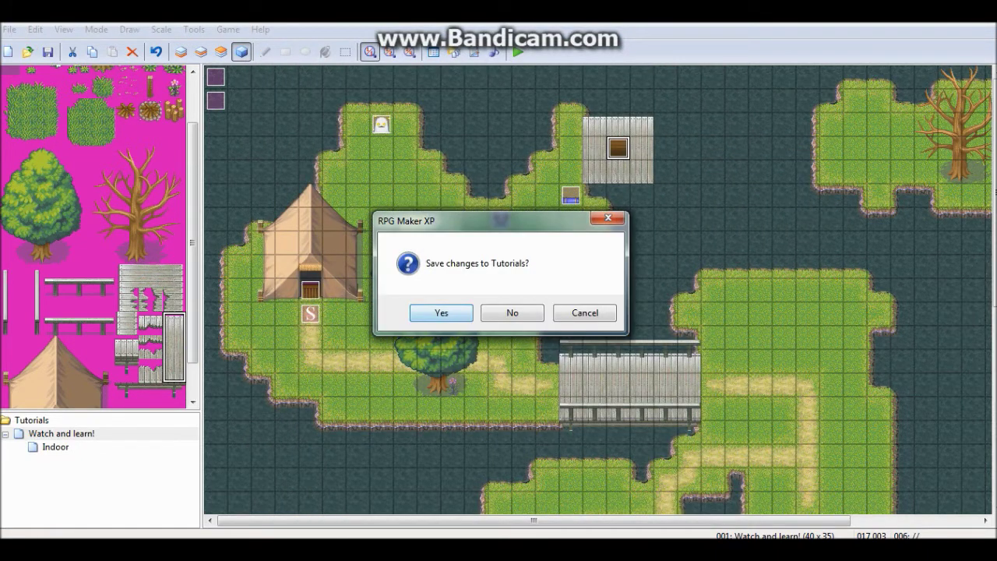
key("Return")
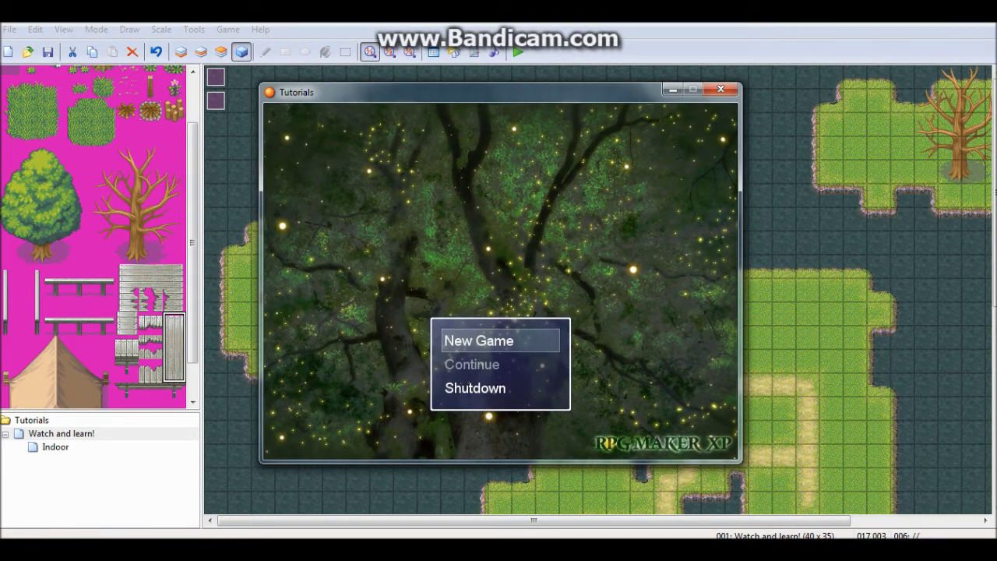
key("Return")
key("Return")
key("Return")
key("Return")
key("Return")
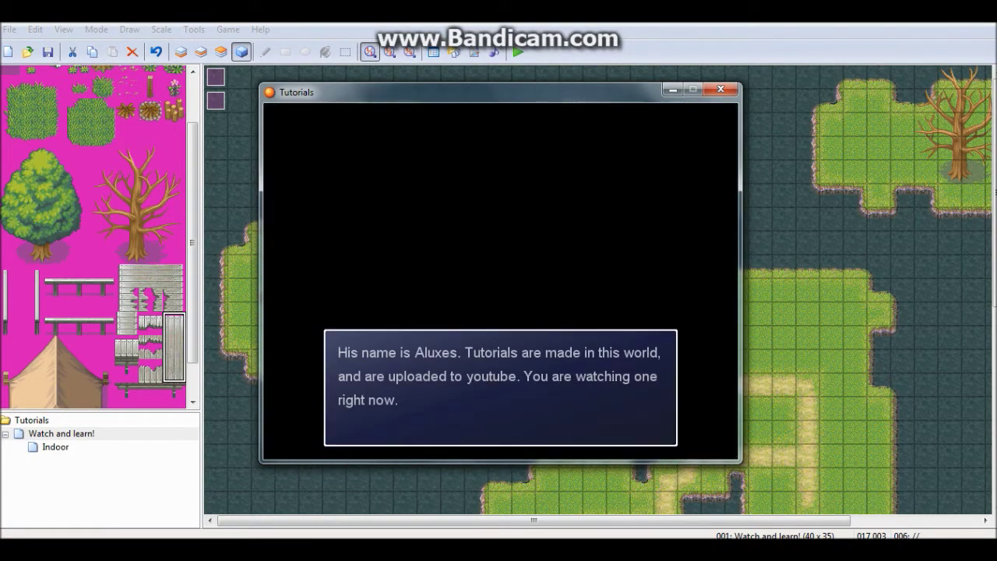
Walk the hero to the dock, board the lorry and test moving after leaving it out on the water.
key("Right")
key("Up")
key("Up")
key("Right")
key("Right")
key("Up")
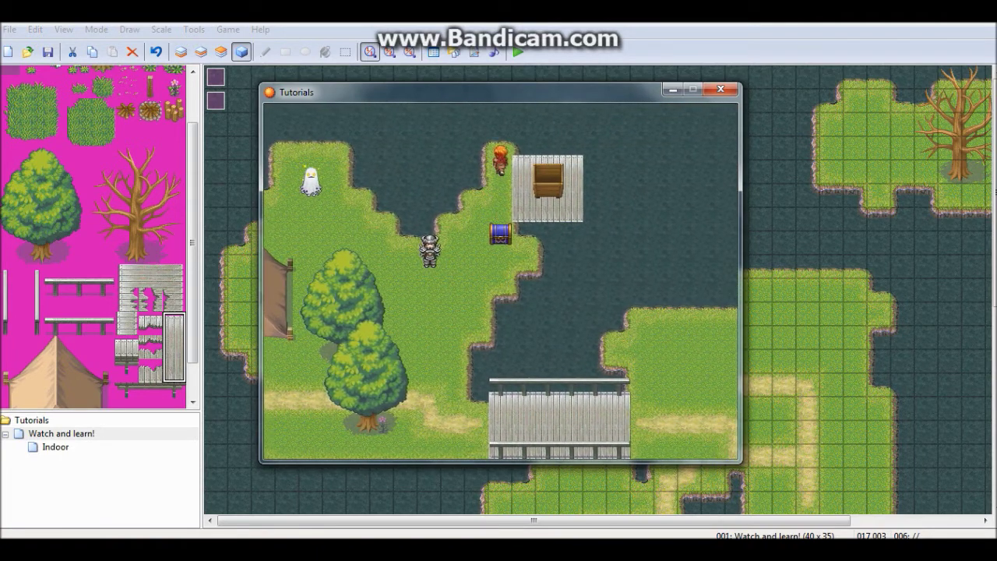
key("Right")
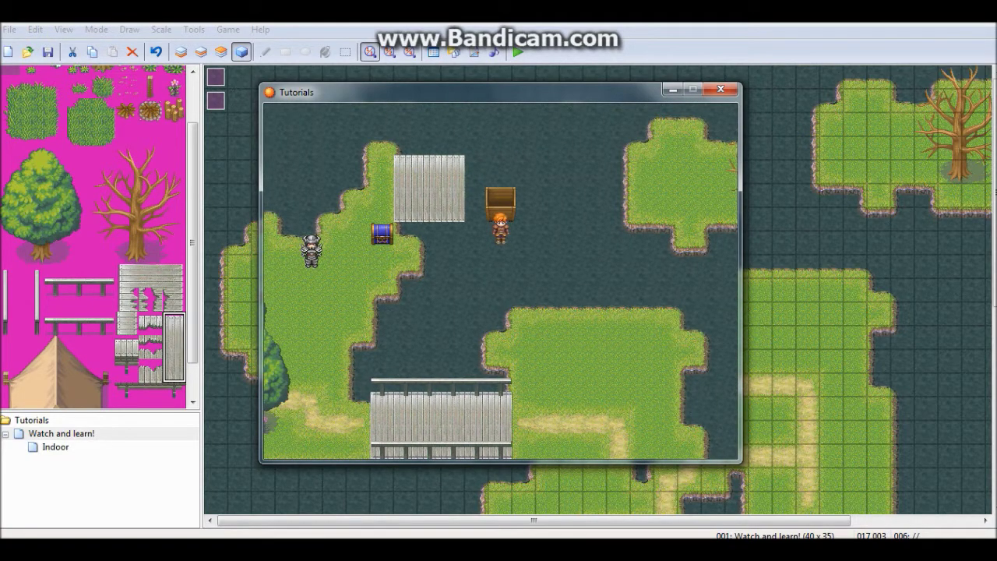
key("Up")
key("Left")
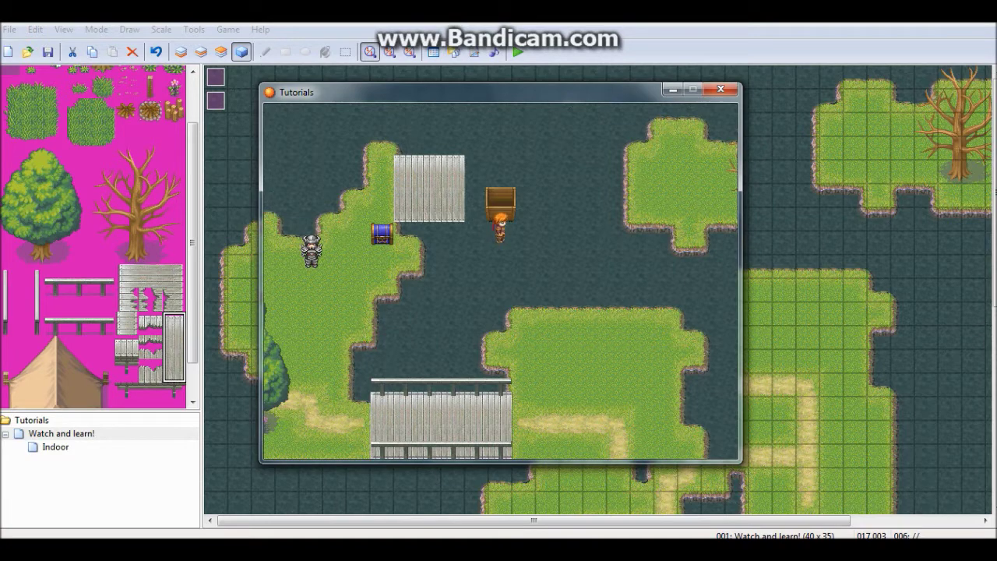